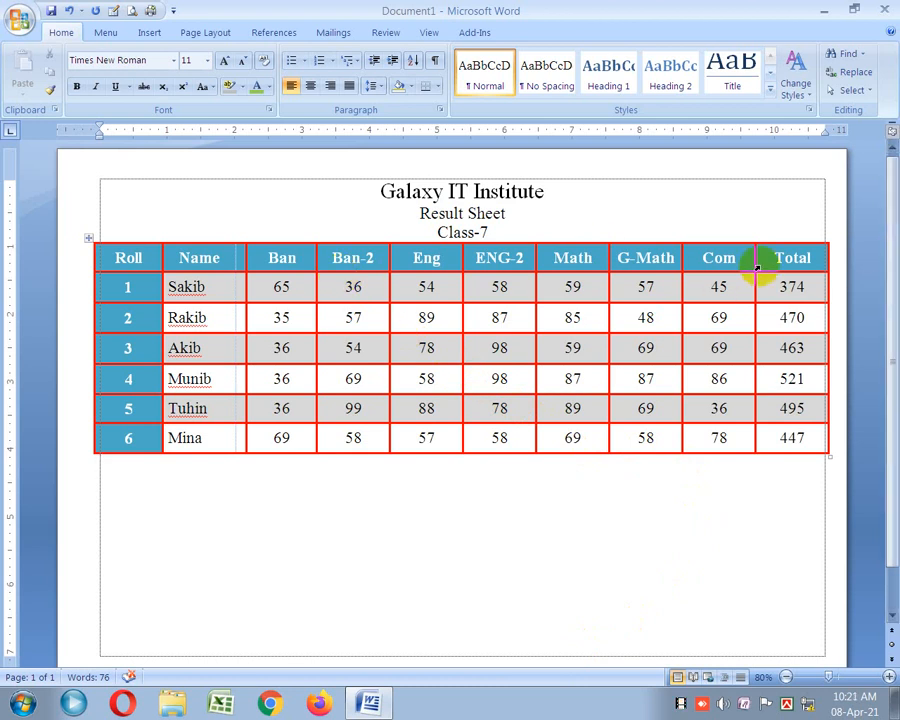
left_click_drag(805, 287, 802, 425)
double_click(788, 437)
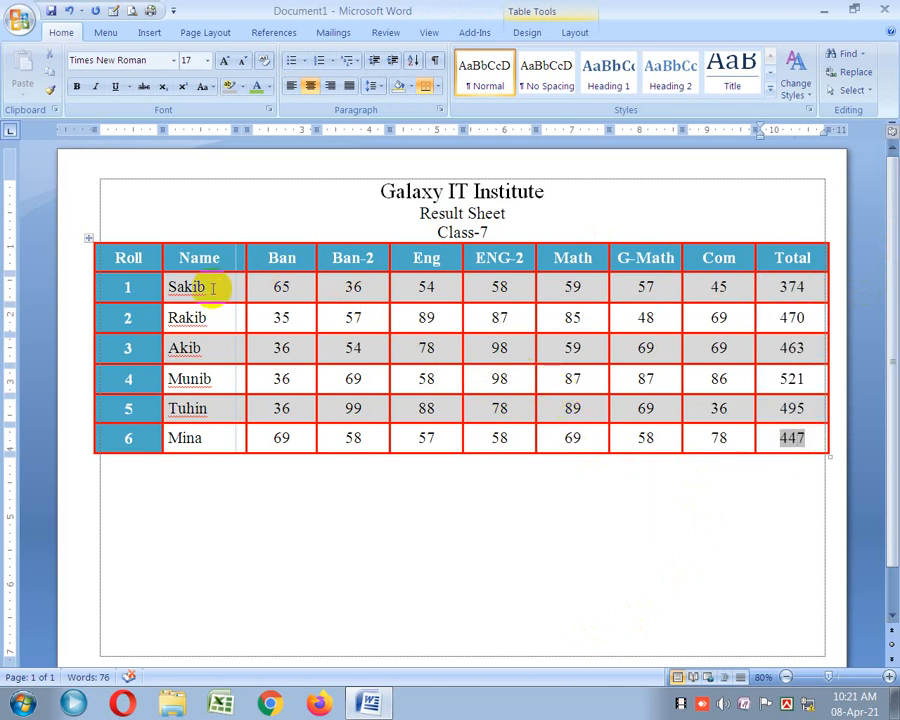
left_click_drag(212, 288, 652, 334)
left_click(647, 317)
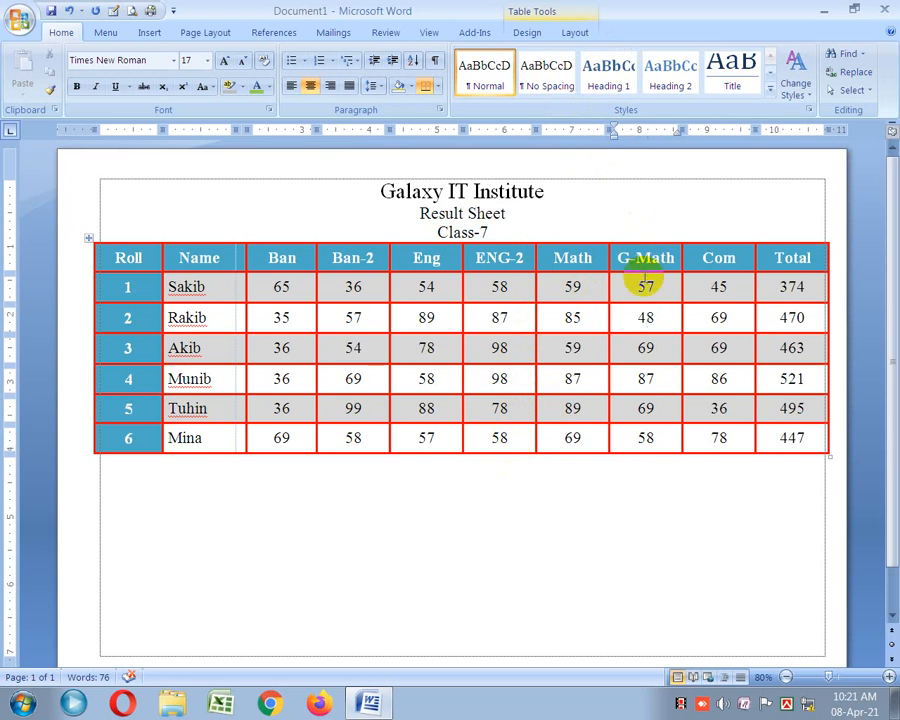
left_click(535, 34)
left_click(584, 36)
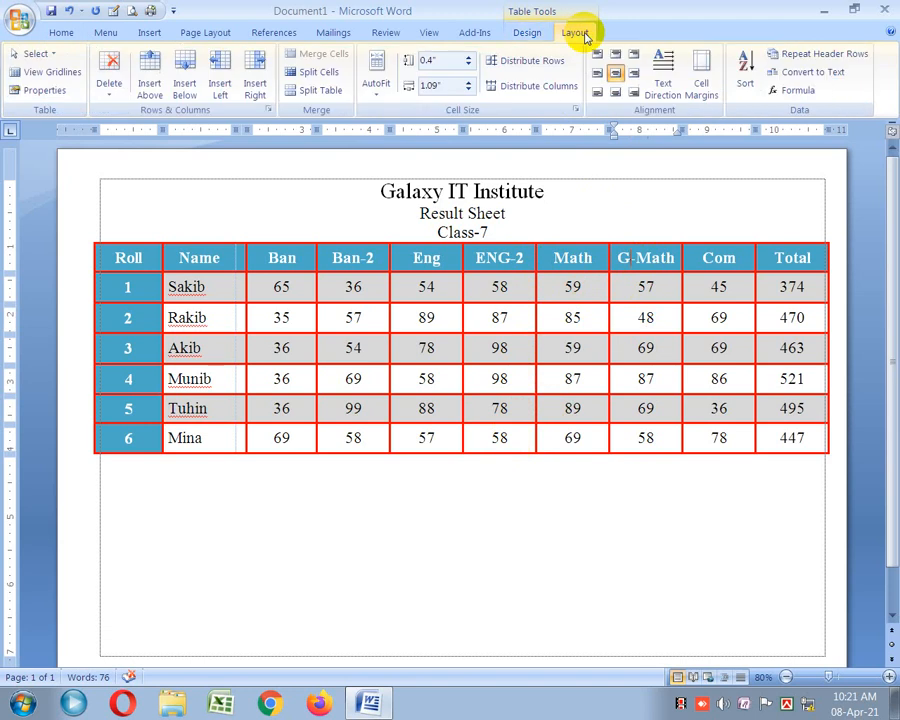
left_click(526, 34)
left_click(572, 35)
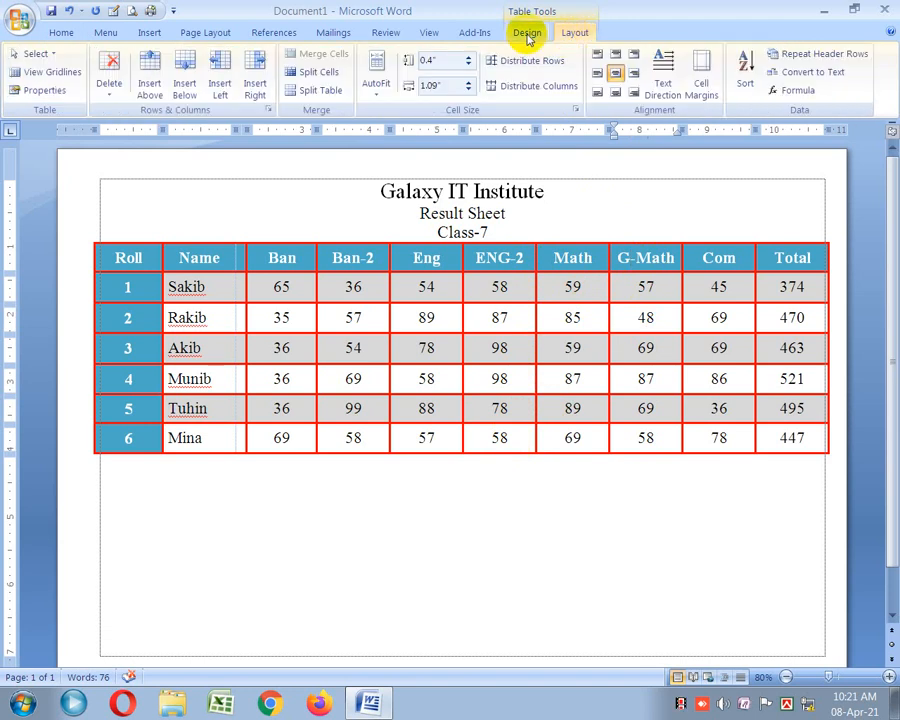
left_click(526, 34)
left_click(572, 36)
left_click(527, 35)
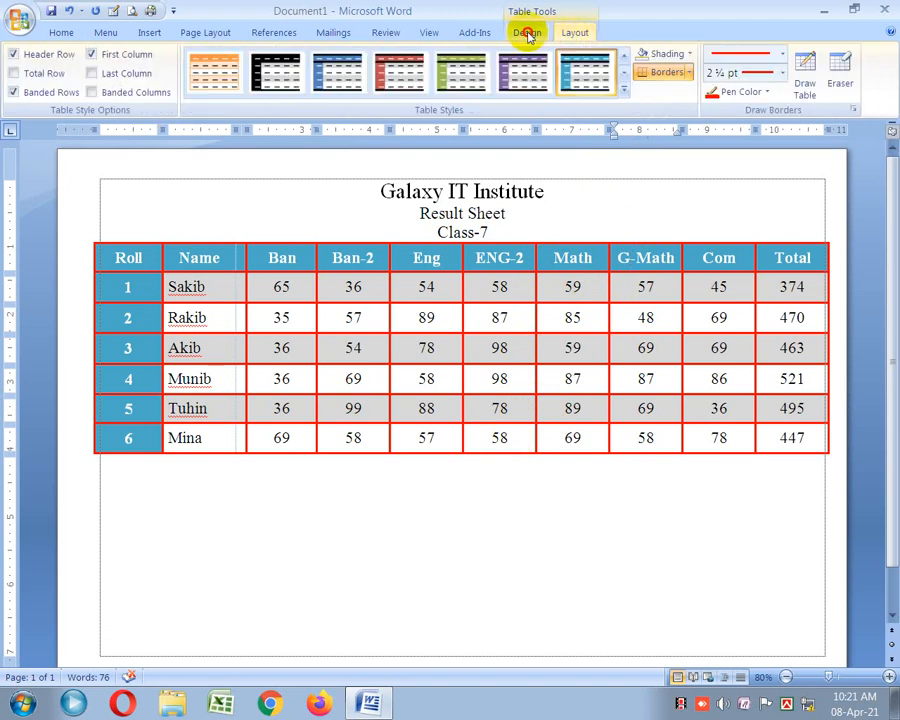
left_click(576, 35)
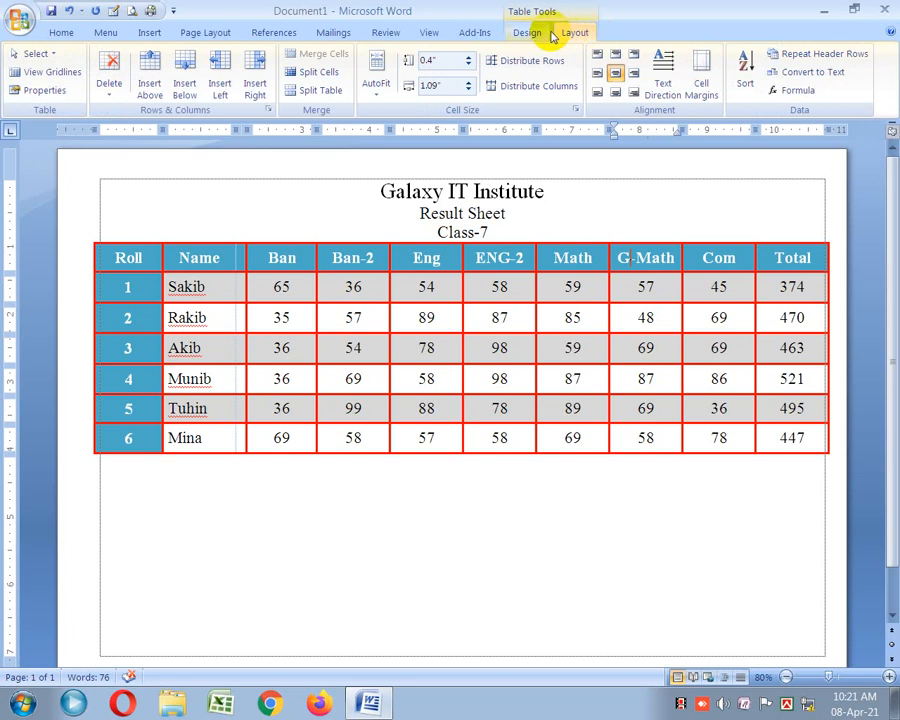
left_click(546, 34)
left_click(580, 36)
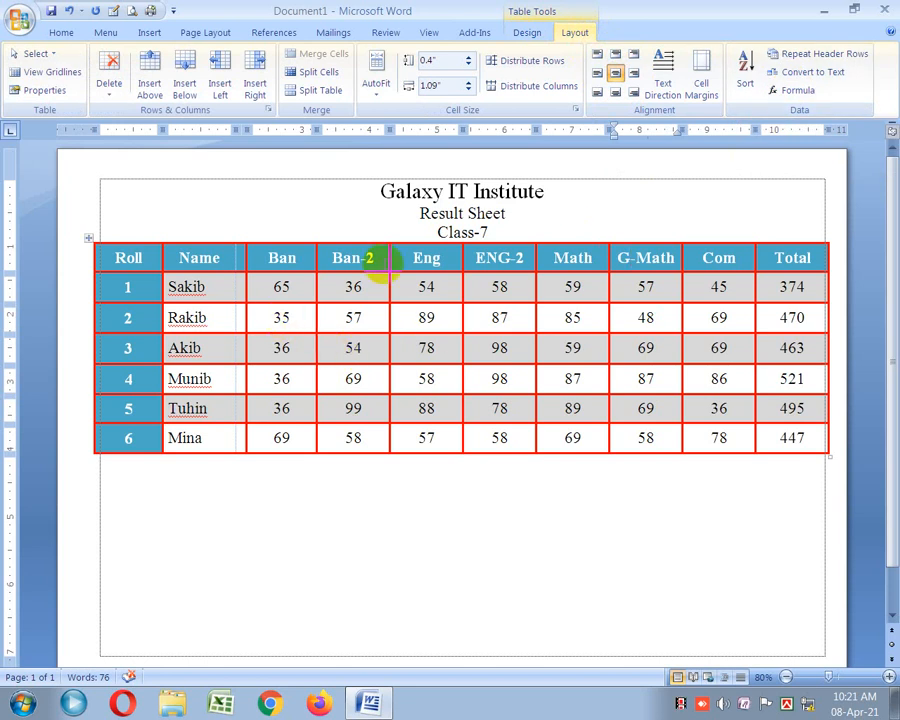
left_click(490, 230)
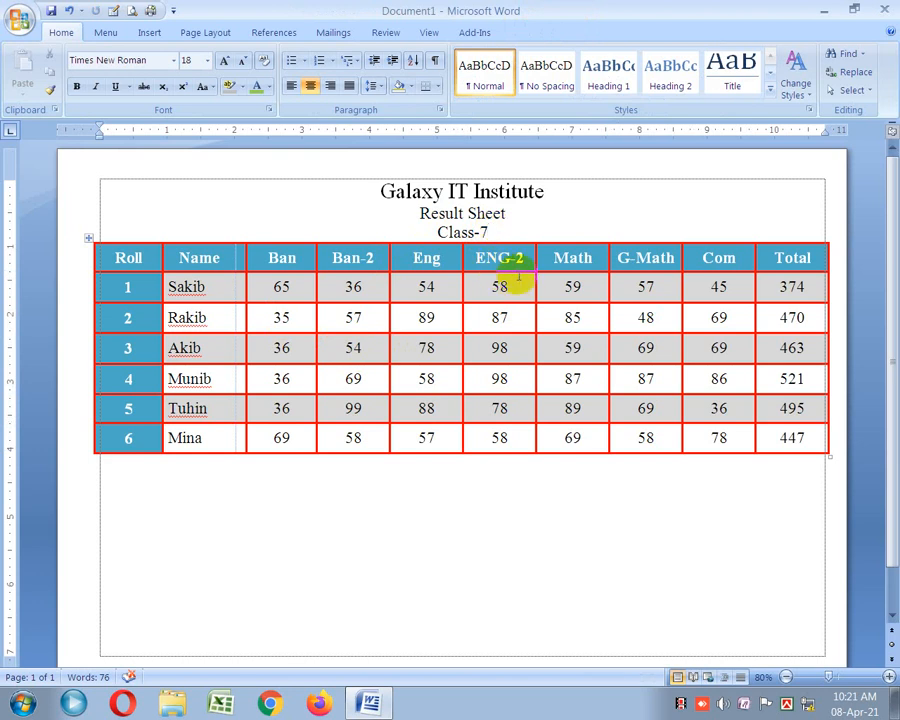
left_click_drag(521, 287, 747, 414)
left_click(791, 412)
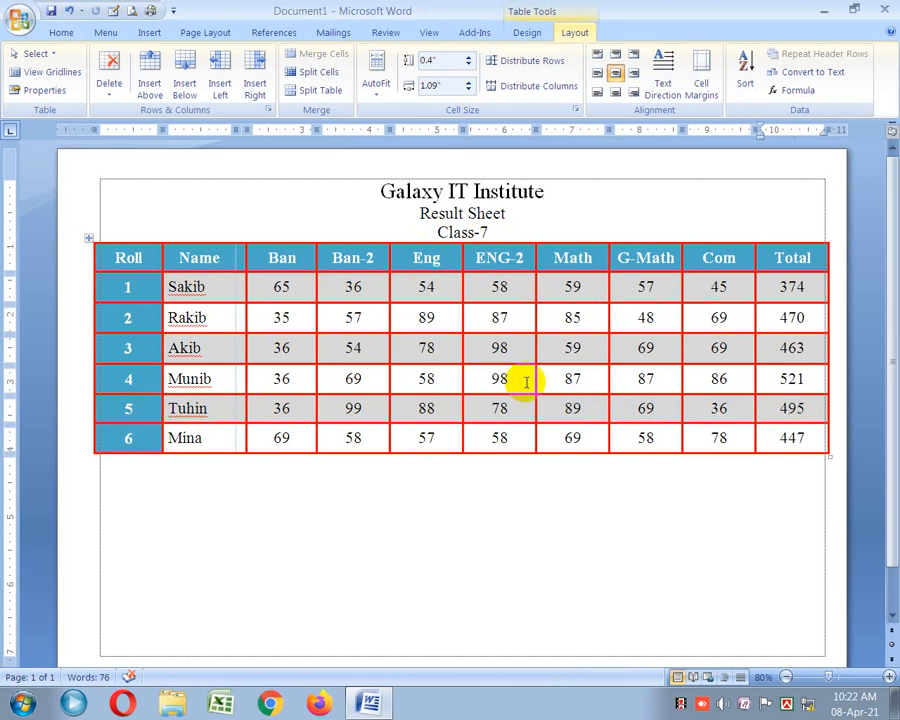
Step: Sort the student rows by the Total marks as numbers in descending order, without a header row
left_click(801, 294)
left_click_drag(801, 294, 801, 447)
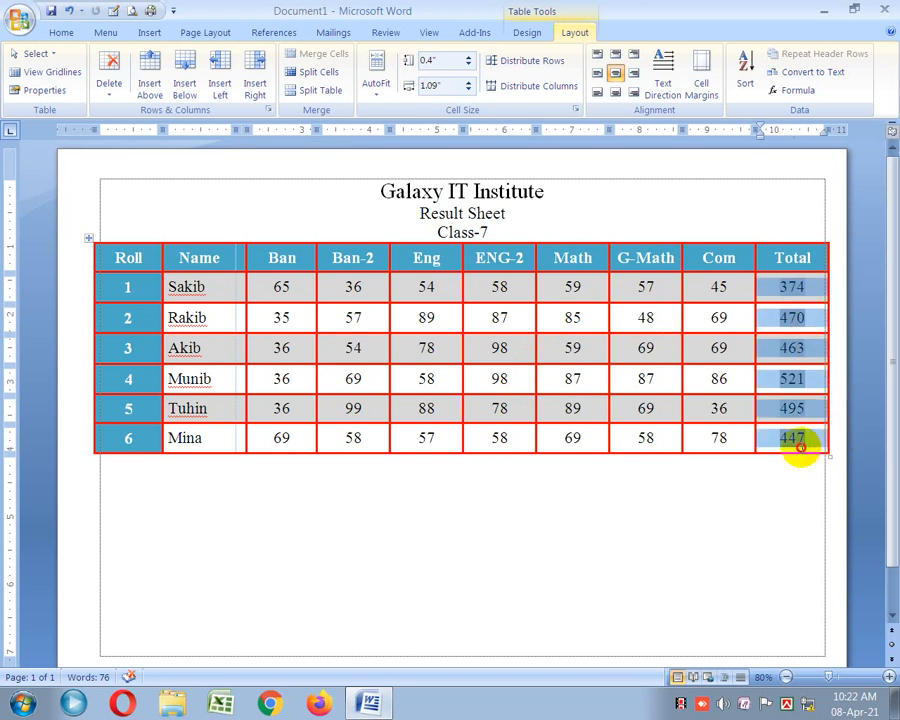
double_click(791, 378)
double_click(786, 318)
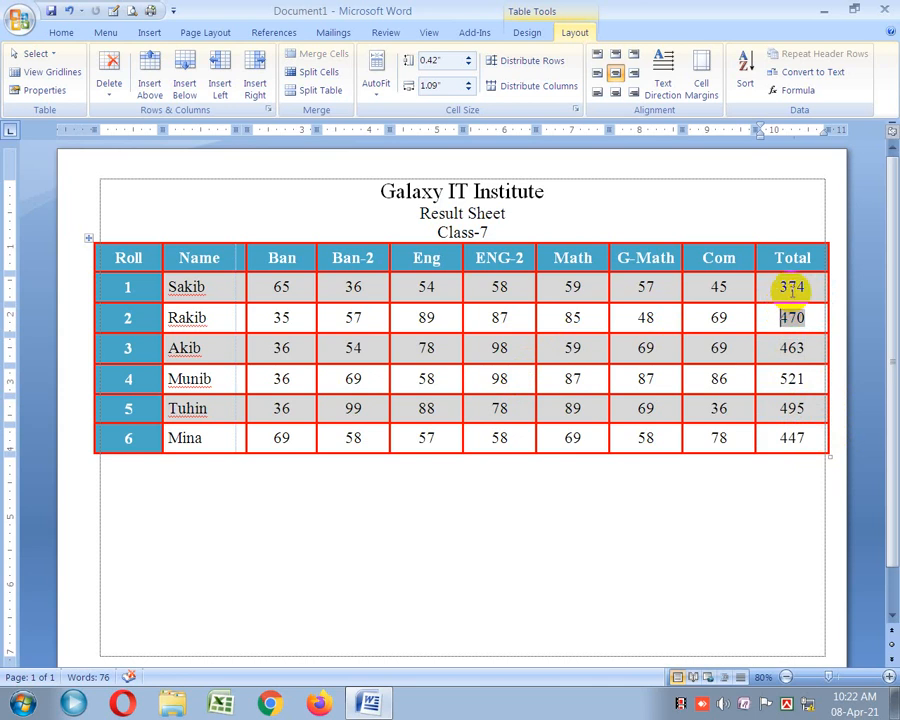
double_click(791, 288)
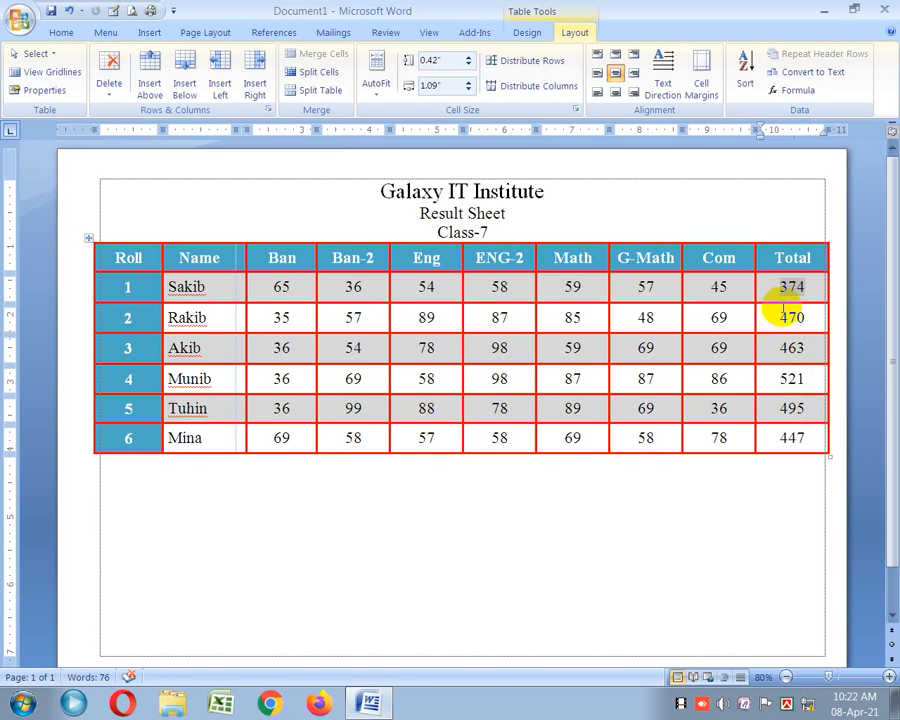
left_click_drag(785, 285, 797, 424)
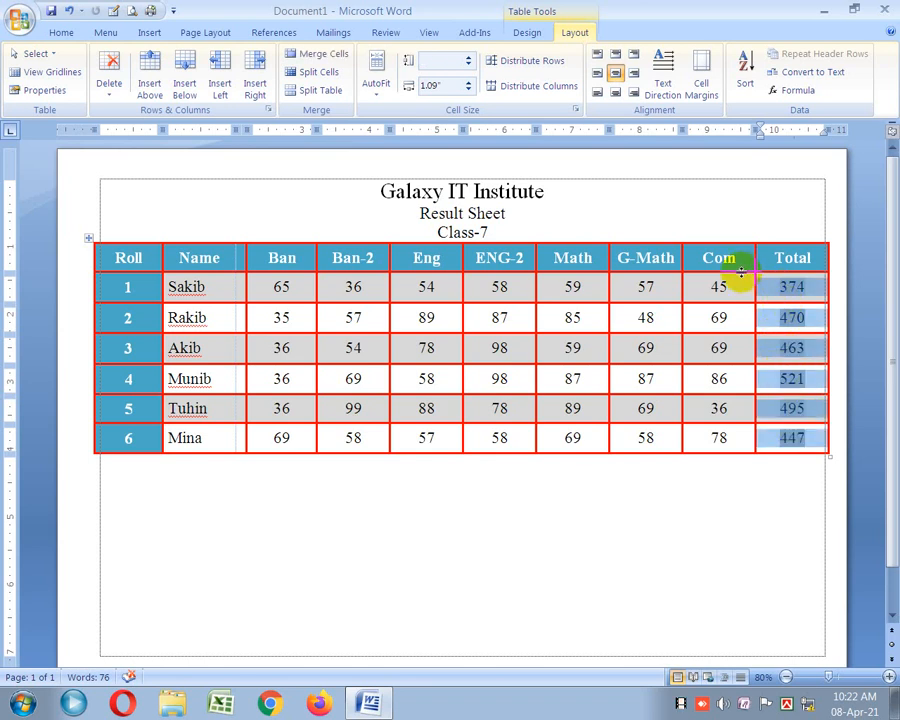
left_click(745, 83)
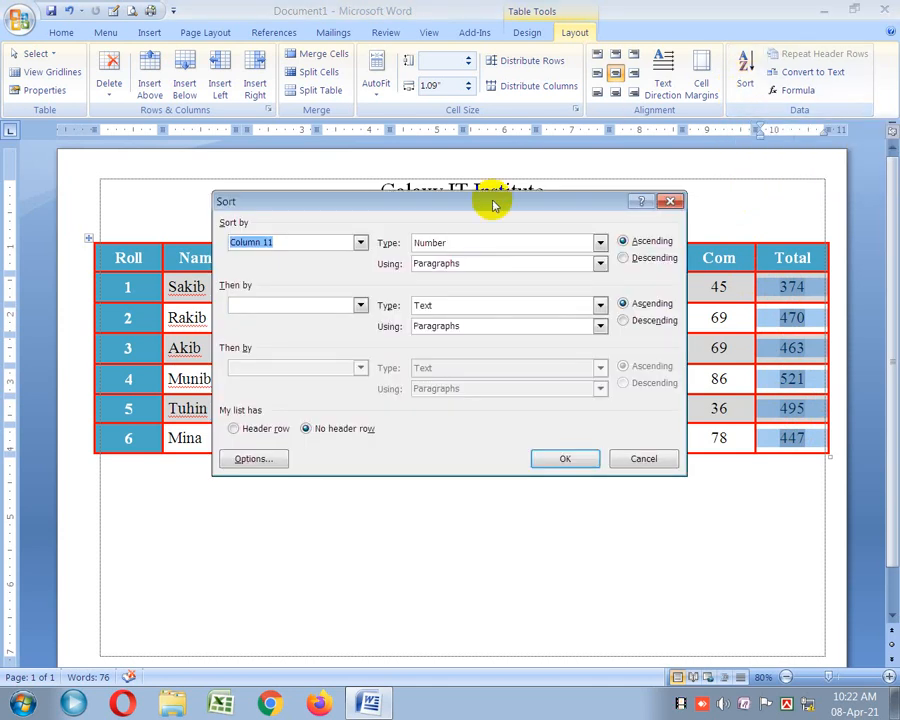
left_click_drag(493, 205, 437, 368)
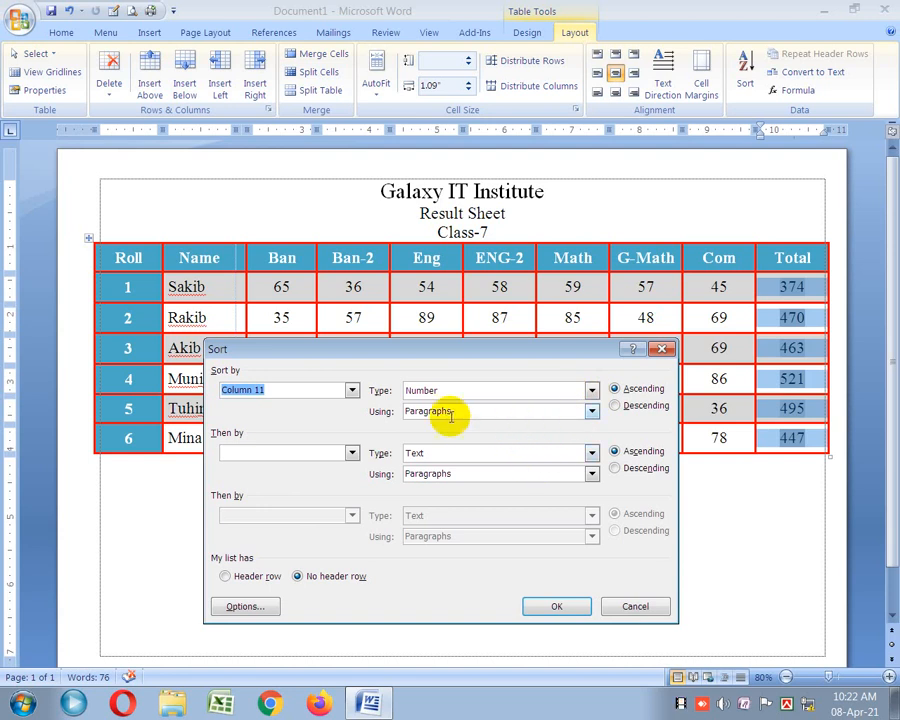
left_click(617, 407)
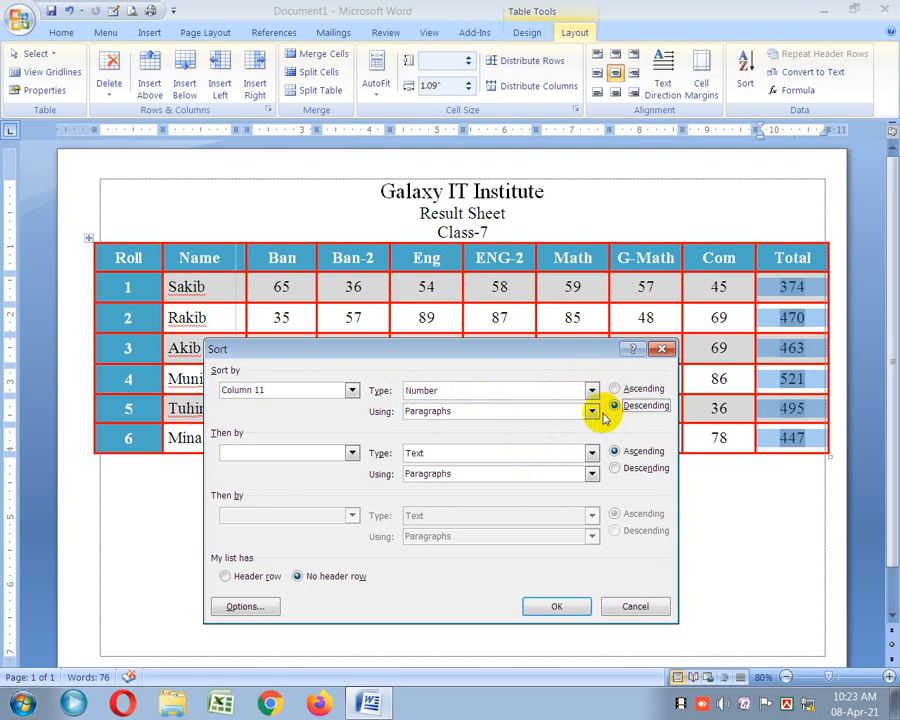
left_click(566, 607)
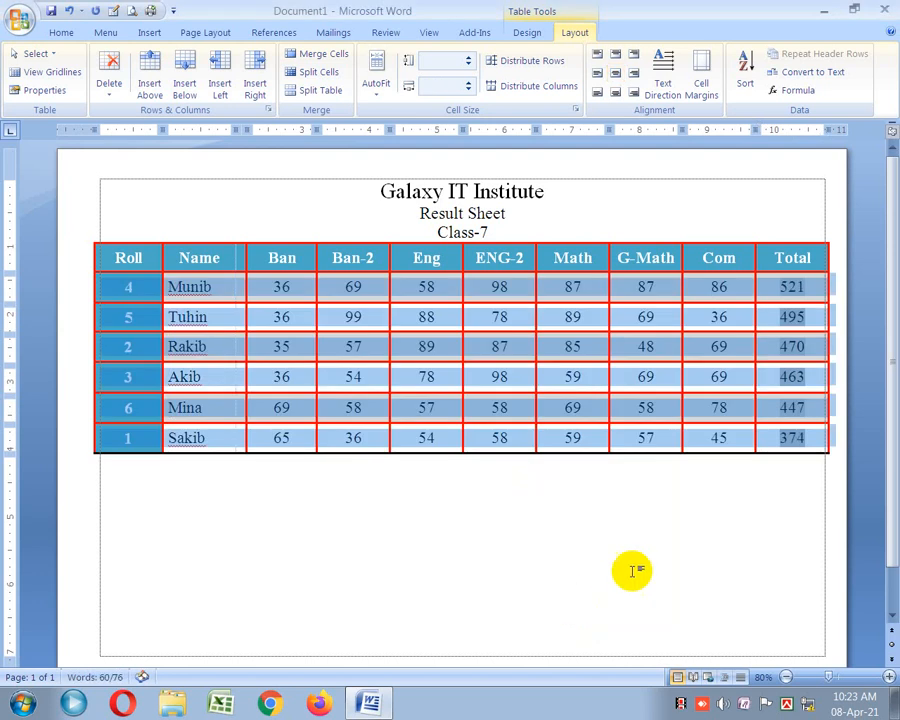
left_click(775, 410)
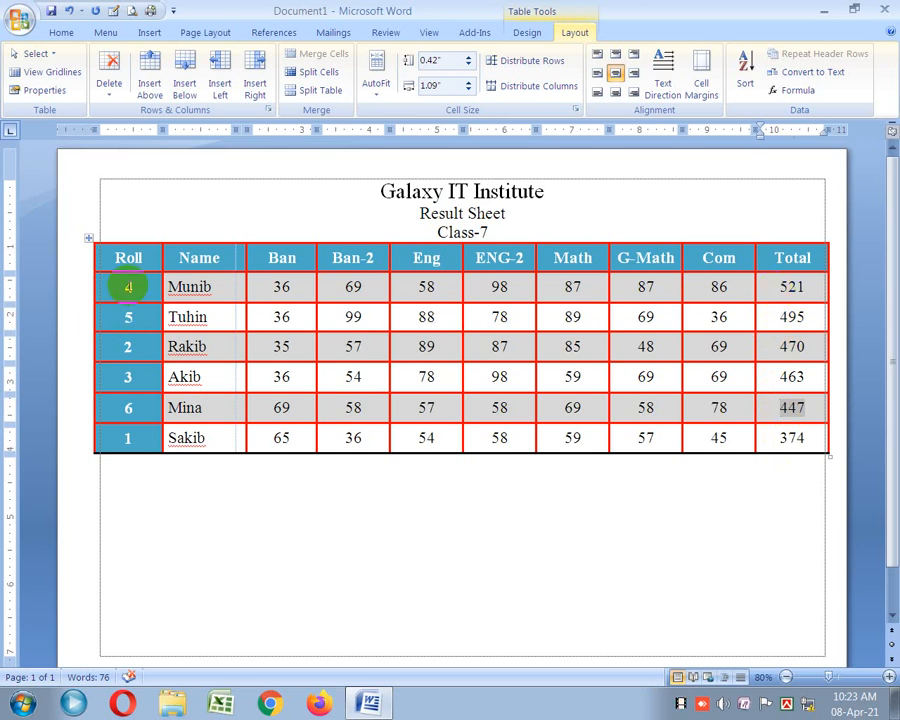
left_click(136, 286)
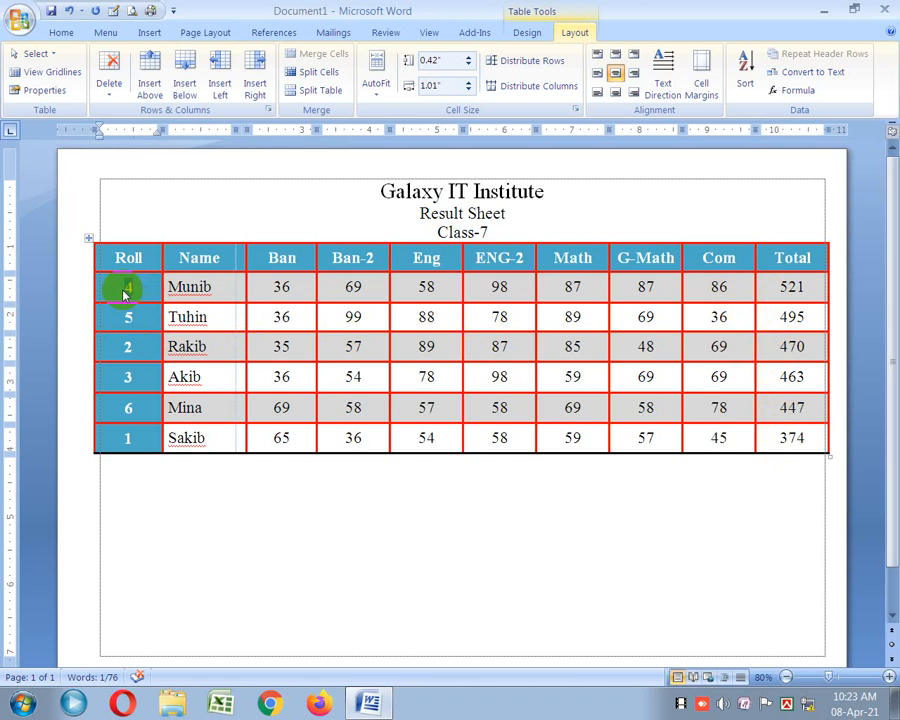
left_click_drag(120, 286, 145, 292)
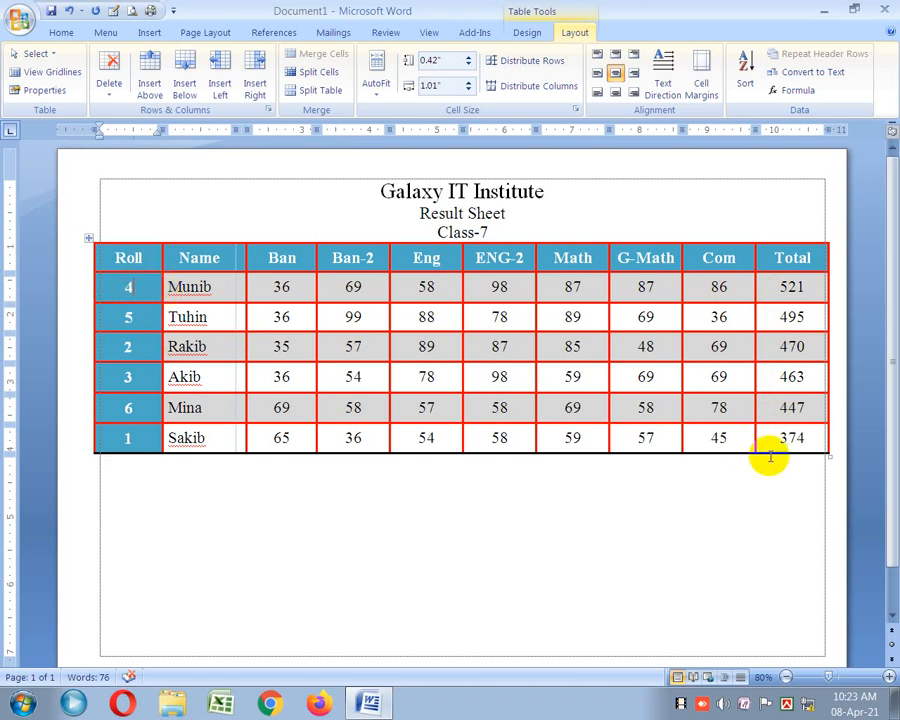
left_click(205, 437)
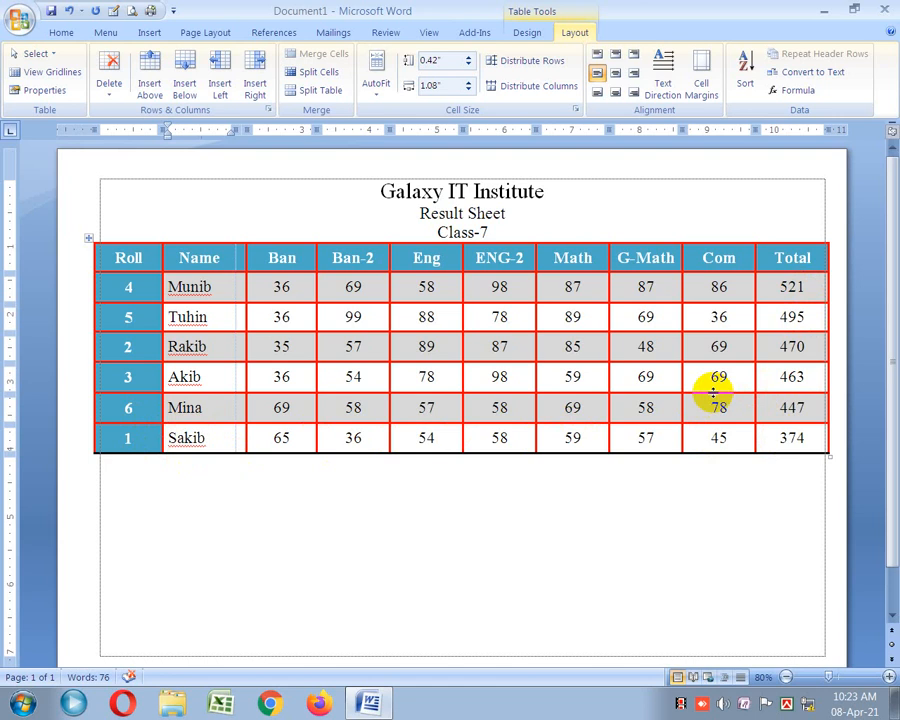
Step: Sort the whole result table by Roll as numbers in descending order, with a header row
left_click(305, 408)
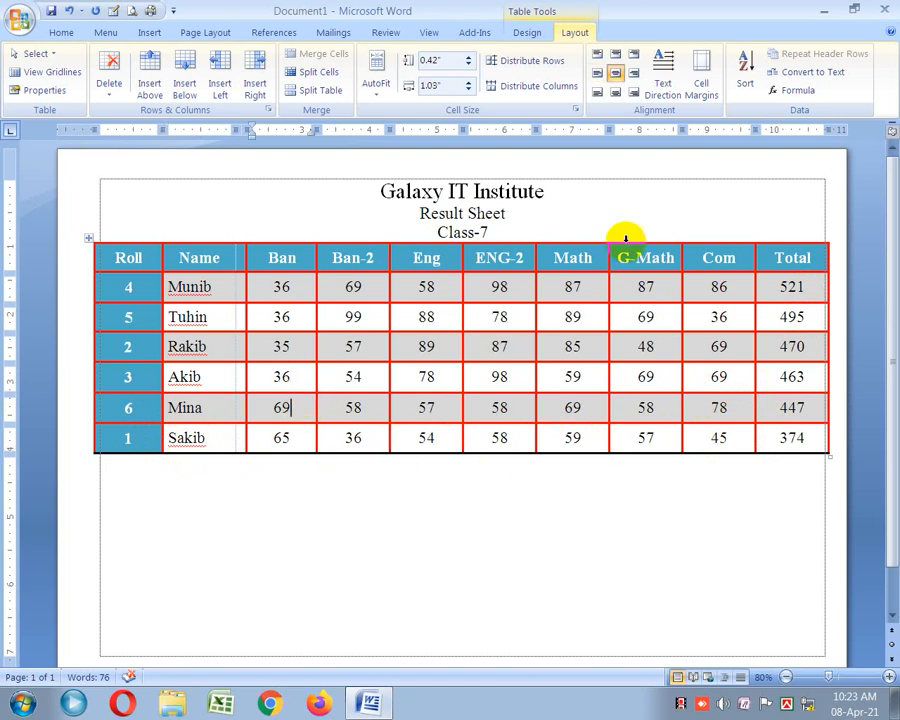
left_click(743, 95)
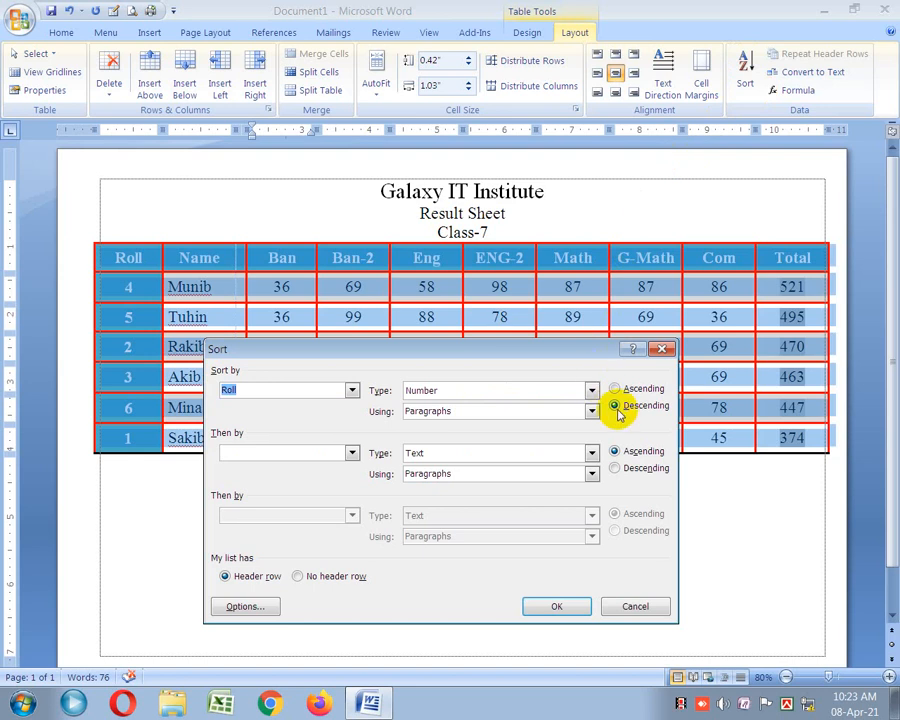
left_click(566, 605)
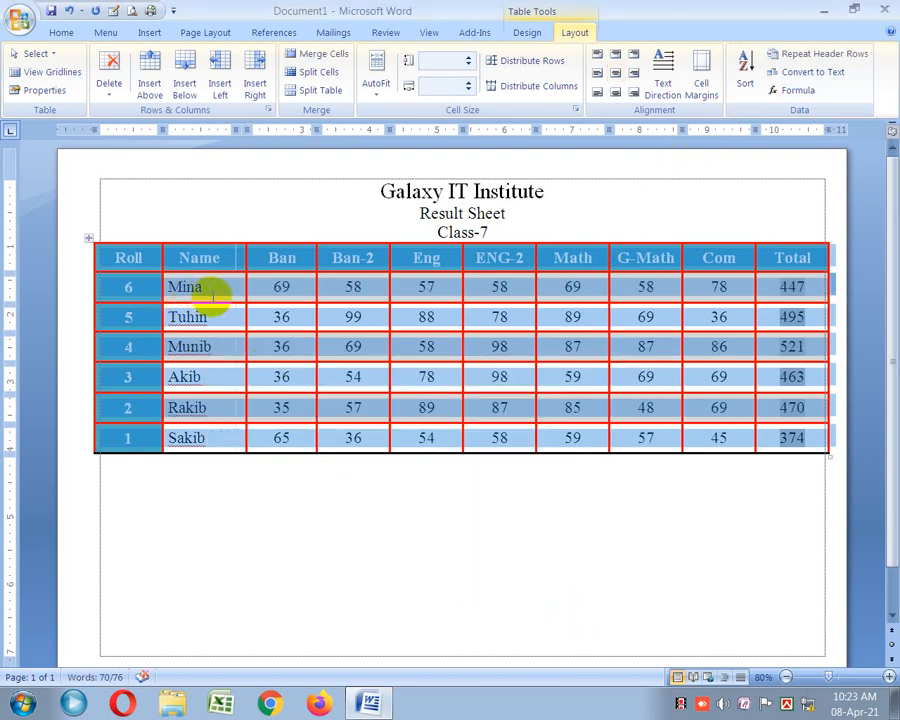
left_click(302, 287)
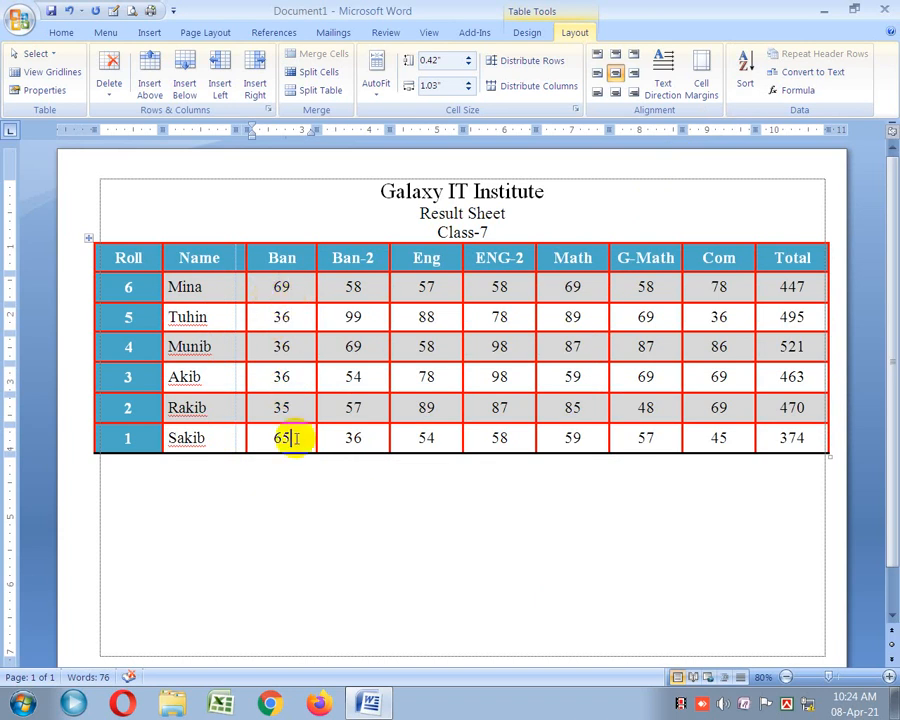
Step: Sort the student rows by the Ban marks as numbers in descending order, without a header row
left_click_drag(273, 290, 271, 446)
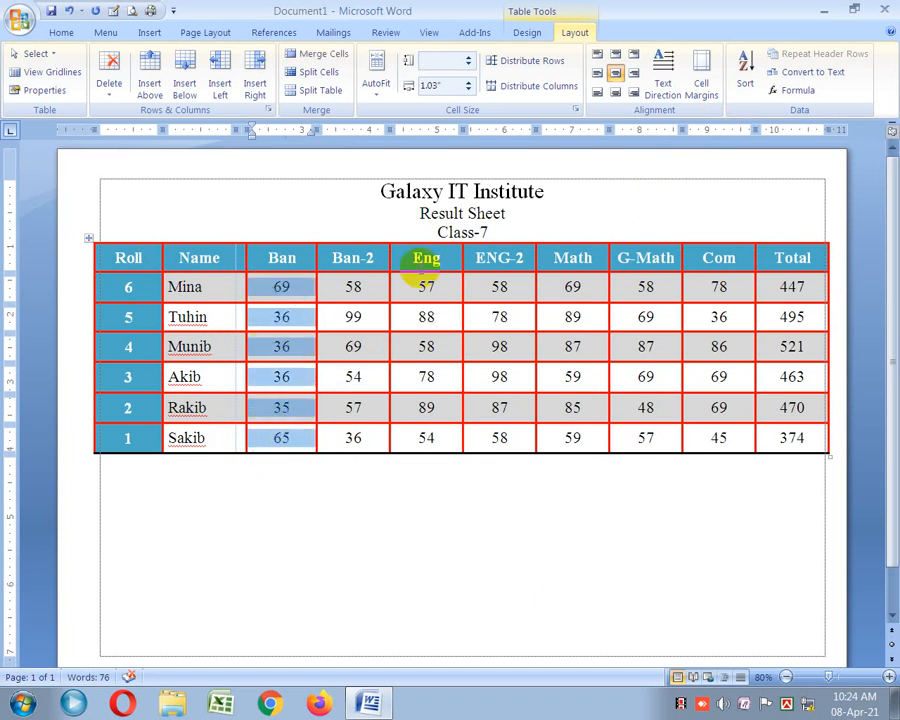
left_click(745, 78)
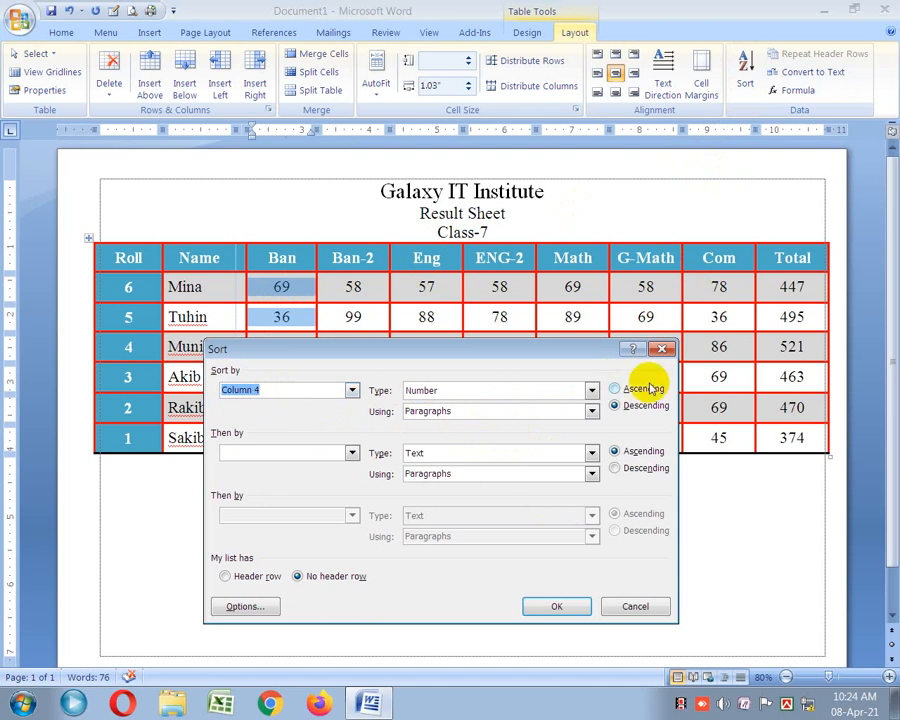
left_click(616, 406)
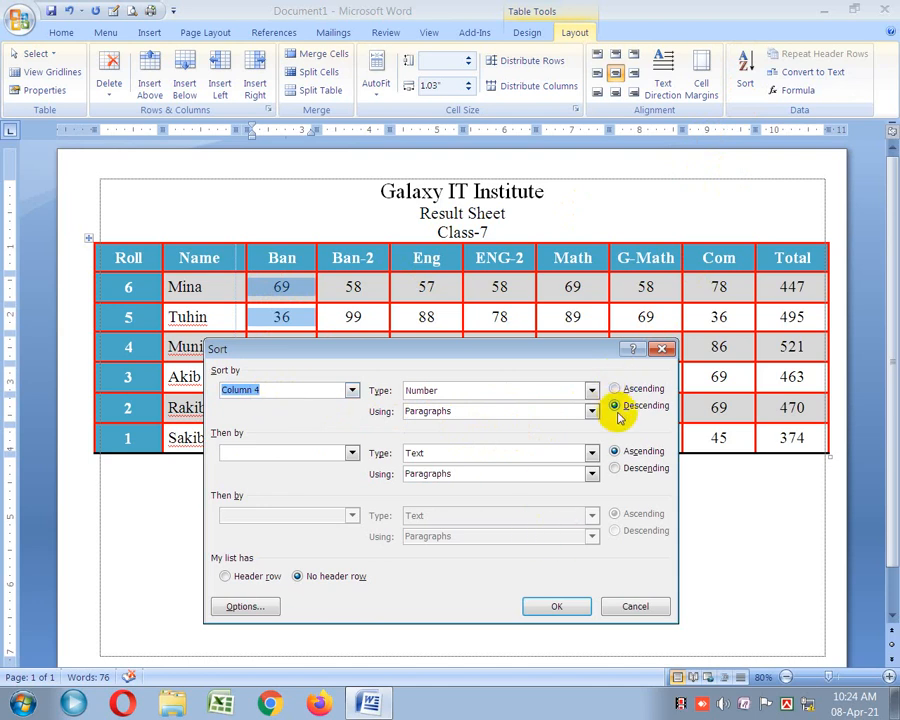
left_click(557, 606)
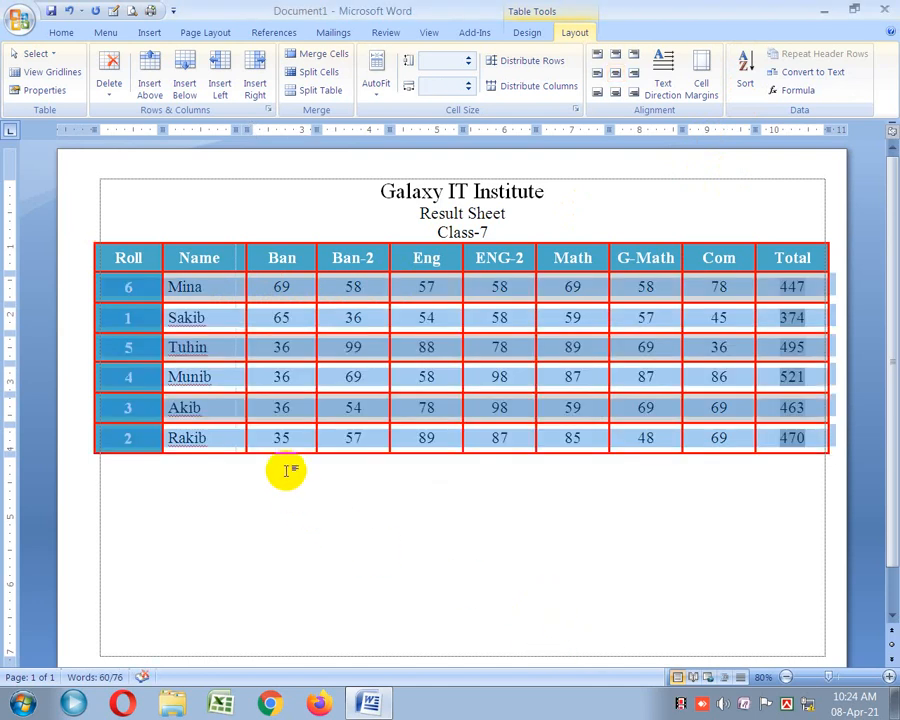
left_click(297, 438)
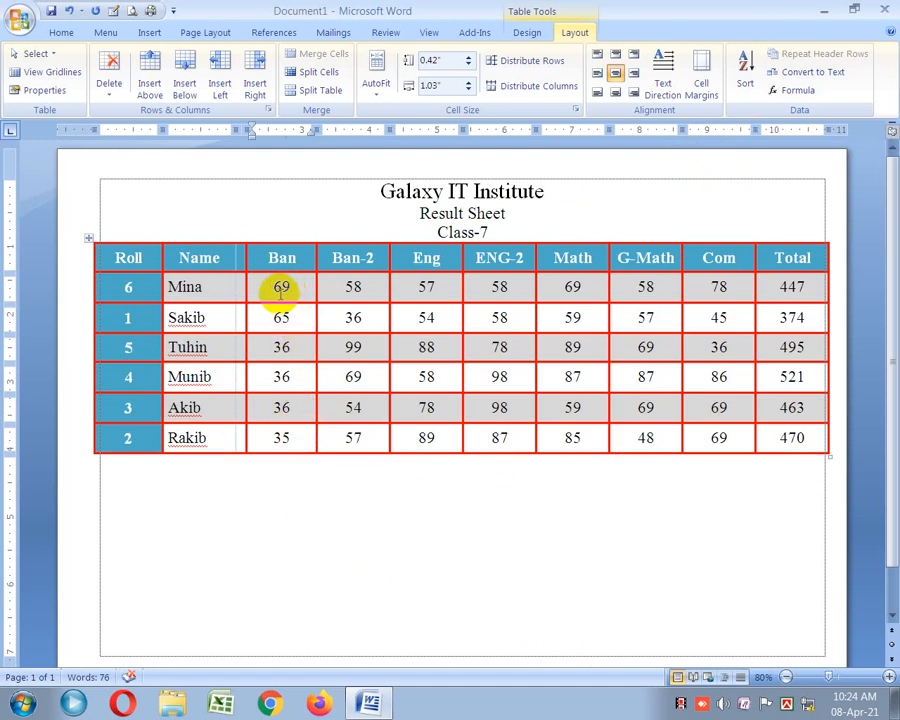
left_click_drag(264, 287, 287, 402)
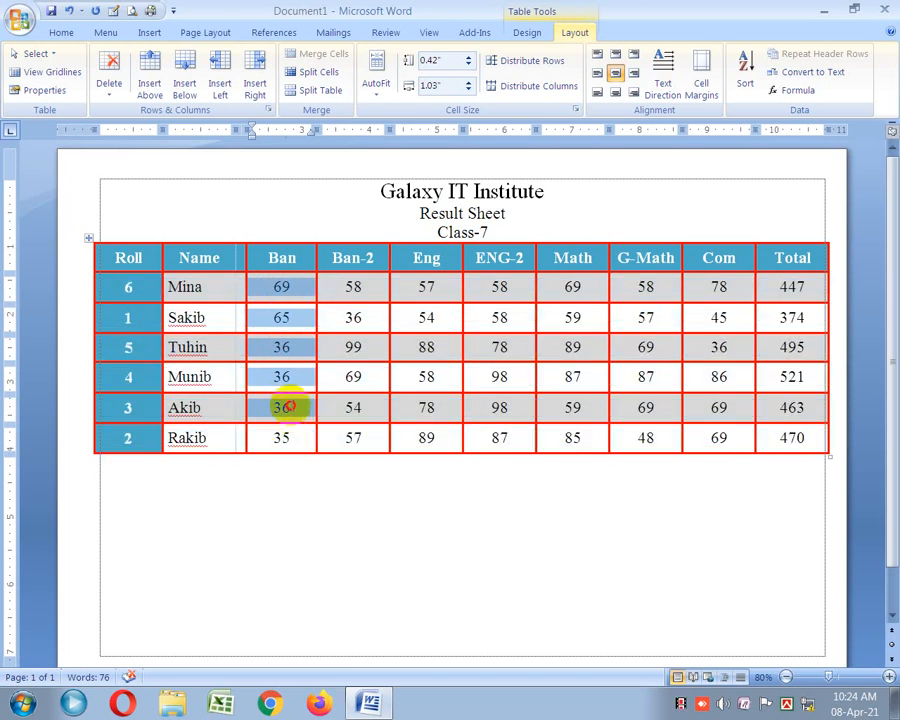
left_click(298, 290)
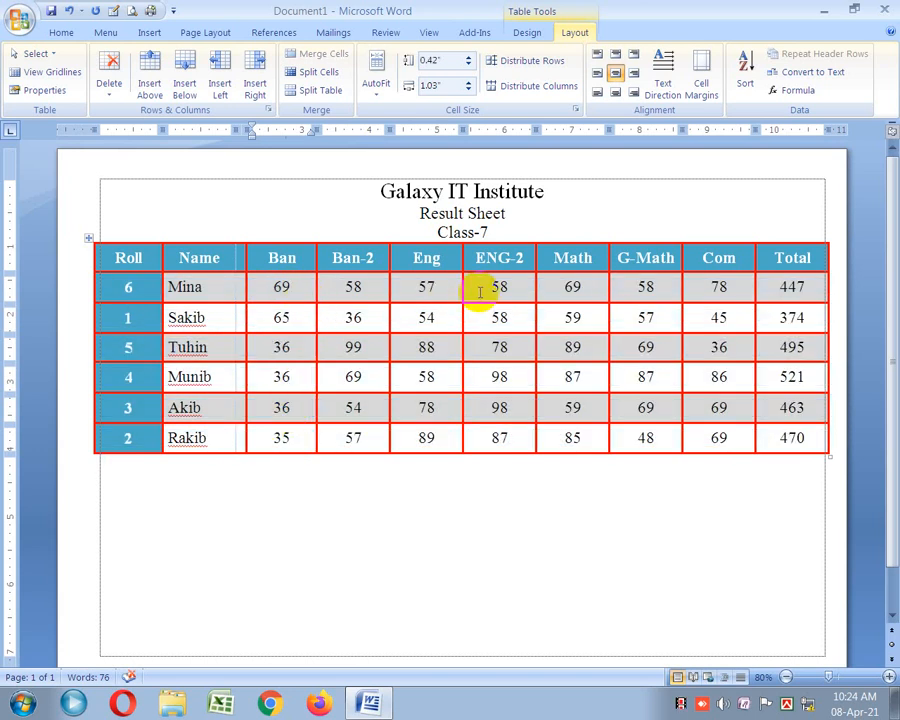
Step: Sort the student rows by the ENG-2 marks as numbers in ascending order, without a header row
left_click_drag(476, 299, 506, 452)
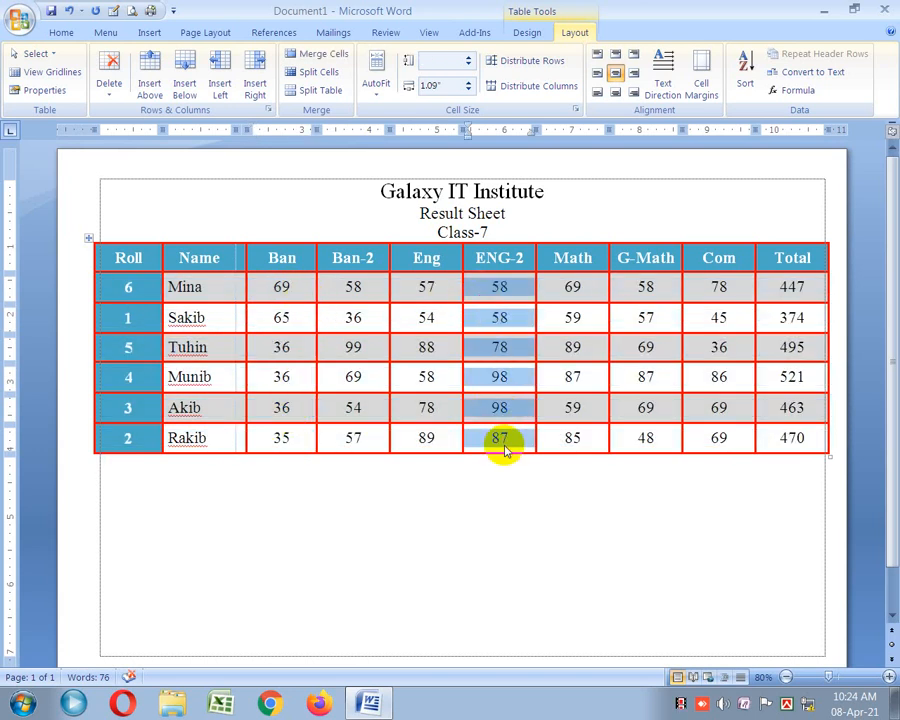
left_click(745, 75)
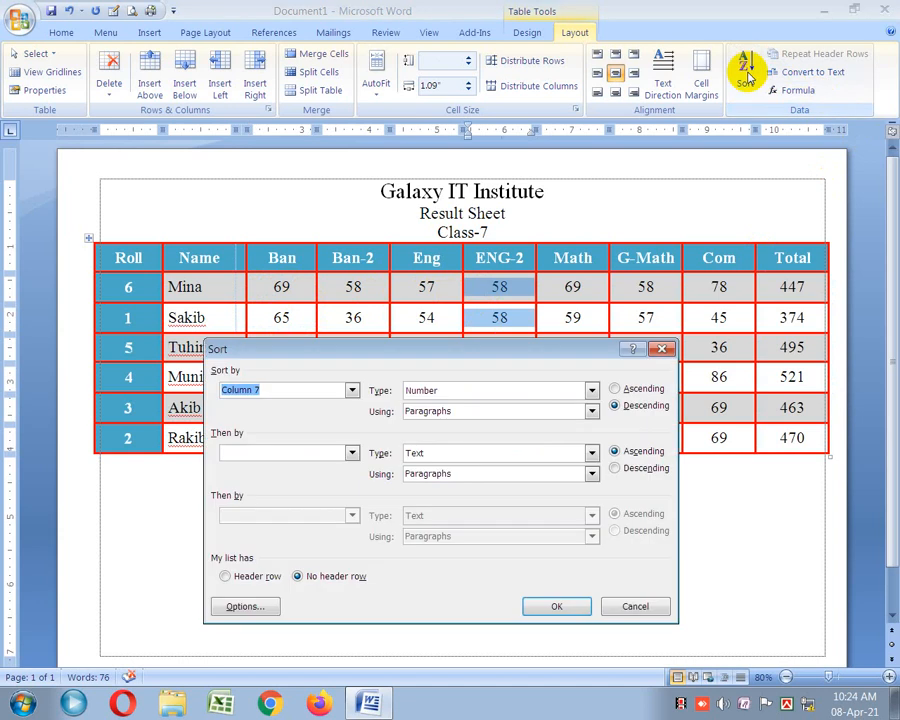
left_click(614, 389)
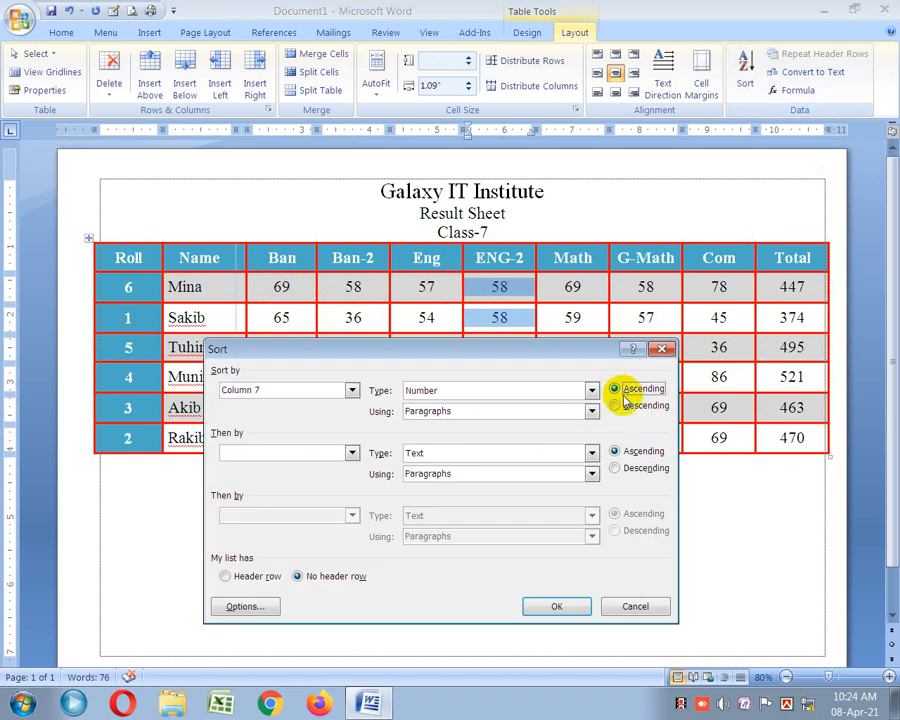
left_click(576, 606)
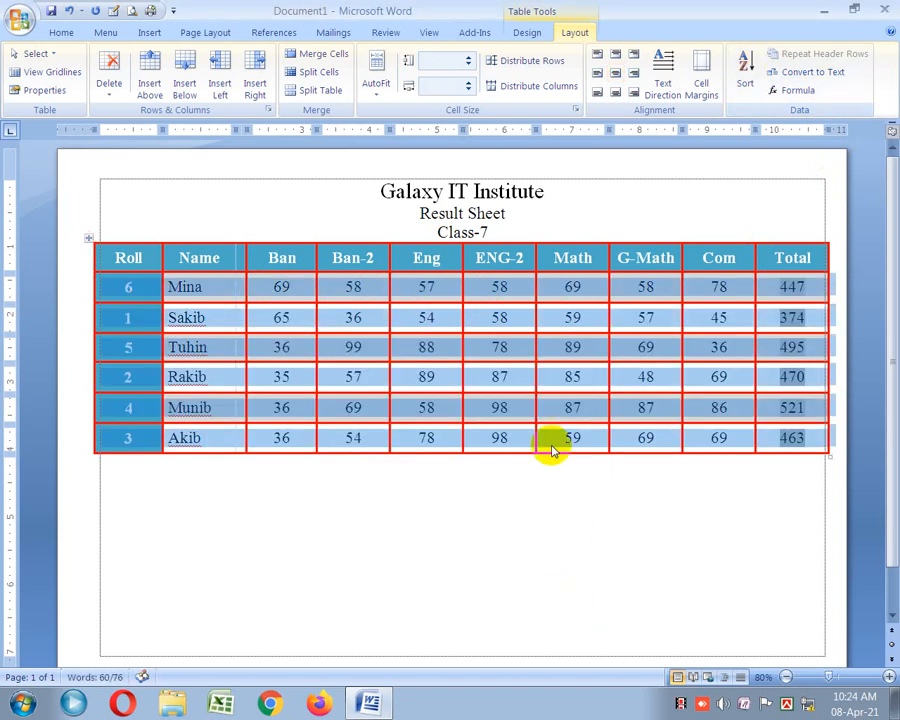
left_click(572, 378)
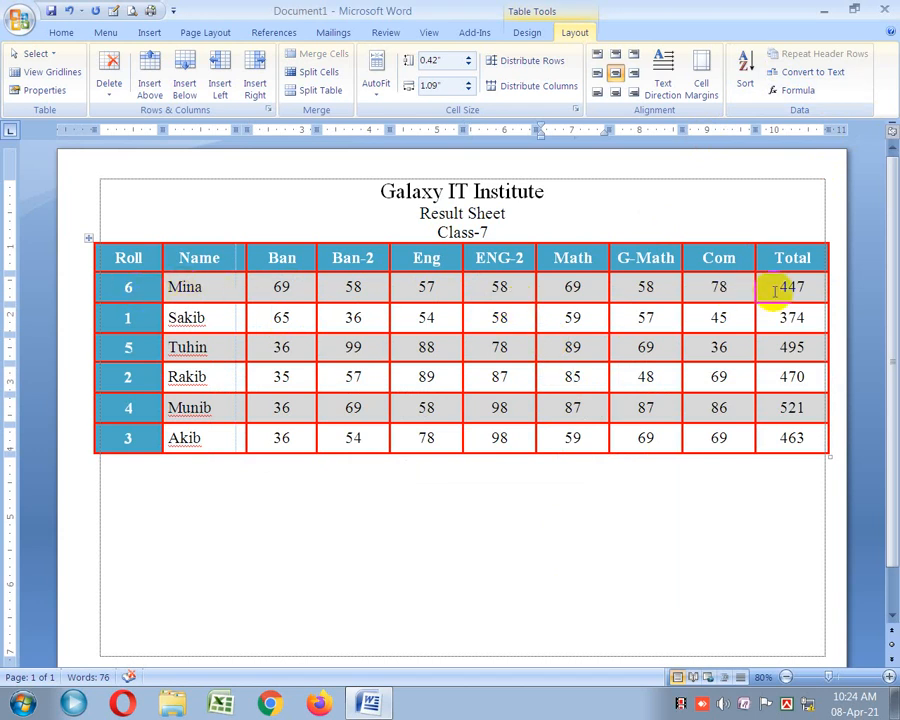
Step: Sort the Class-7 student rows by the Total marks as numbers in descending order, without a header row
left_click_drag(773, 290, 804, 446)
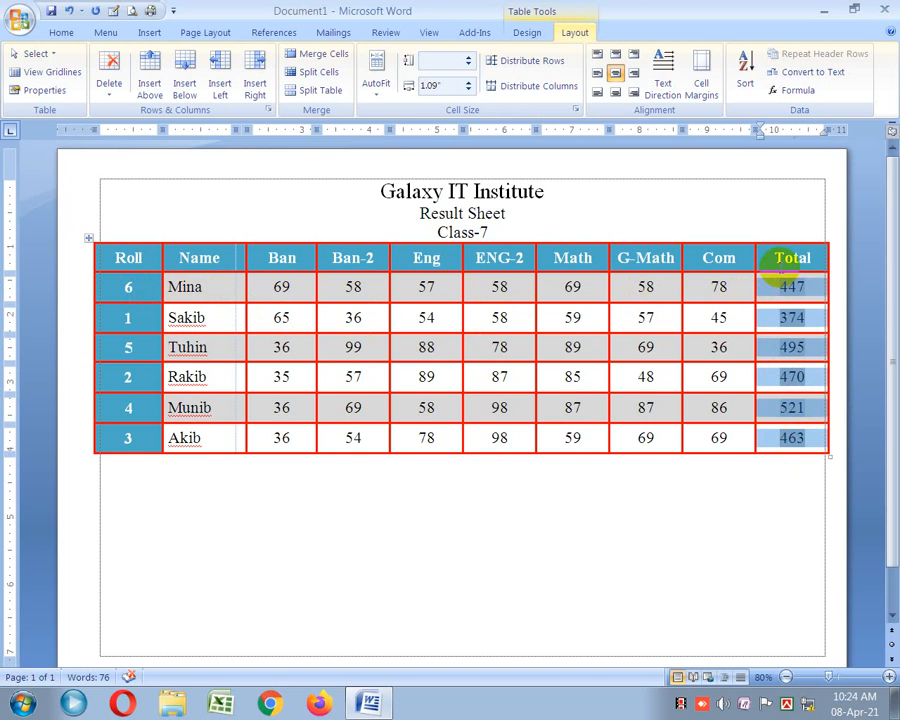
left_click(745, 75)
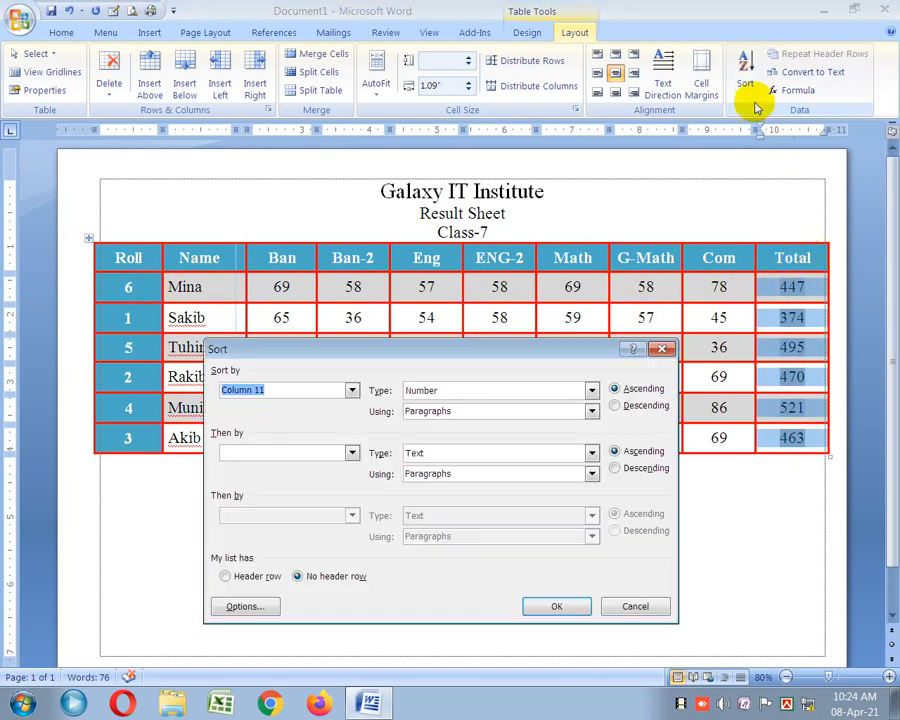
left_click(616, 404)
left_click(572, 606)
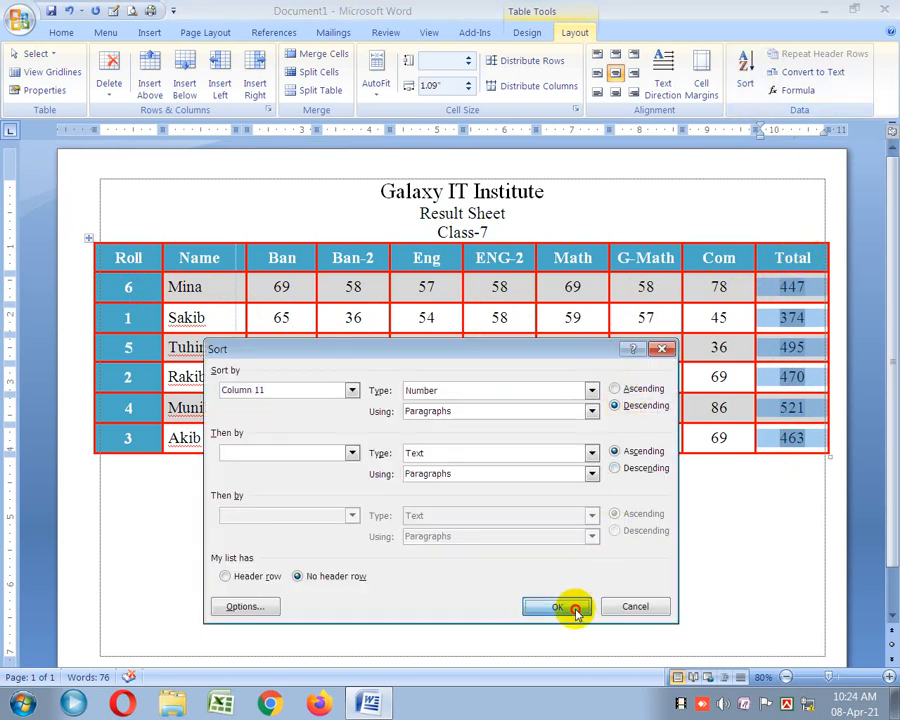
left_click(790, 288)
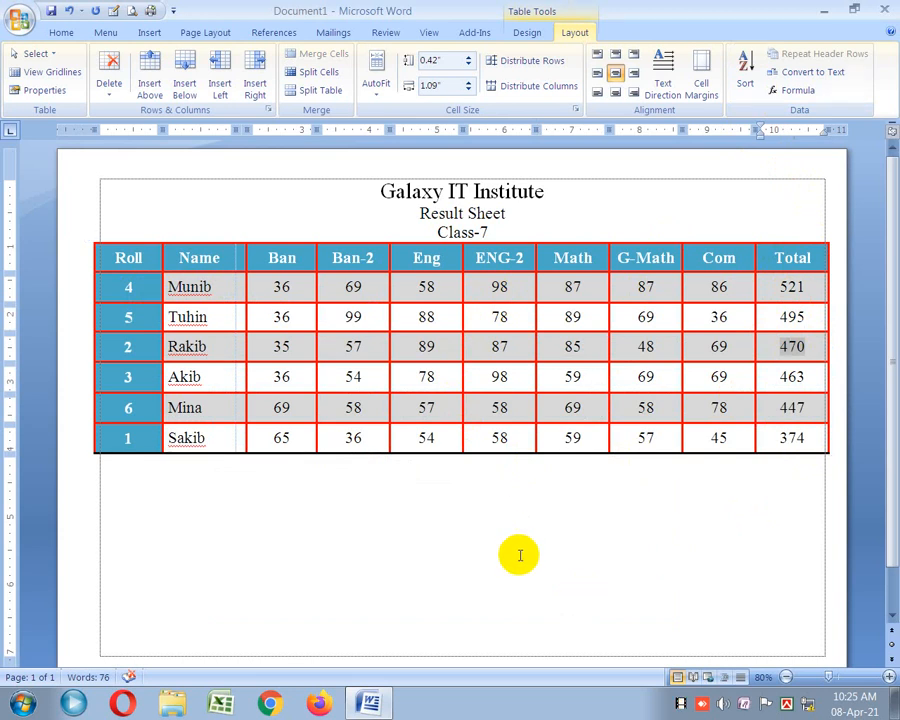
Step: Sort the student rows by Roll as numbers in ascending order, without a header row
left_click_drag(146, 440, 128, 437)
left_click(745, 75)
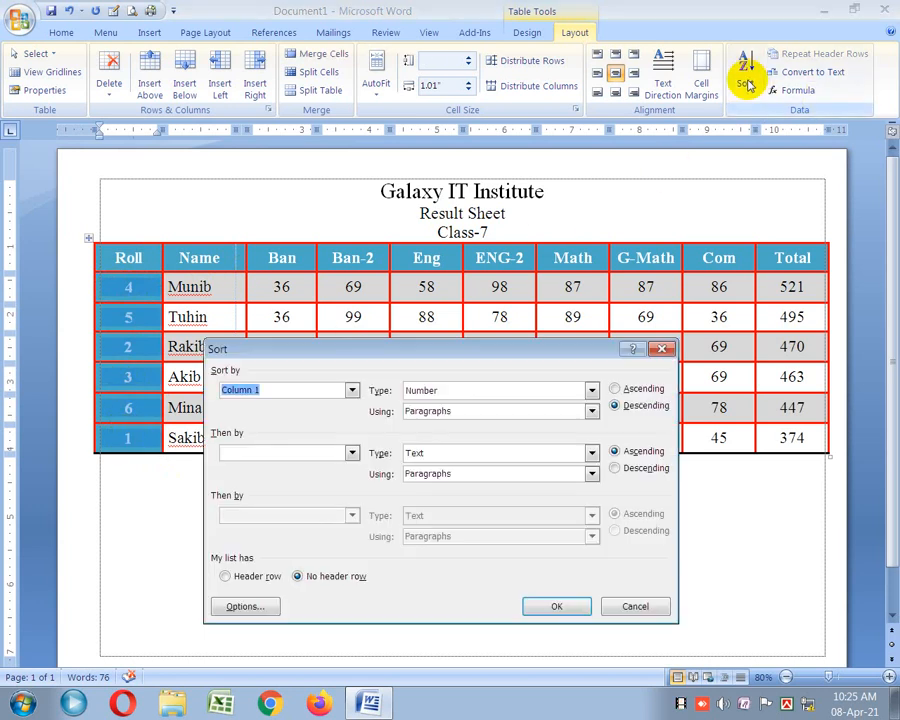
left_click(614, 388)
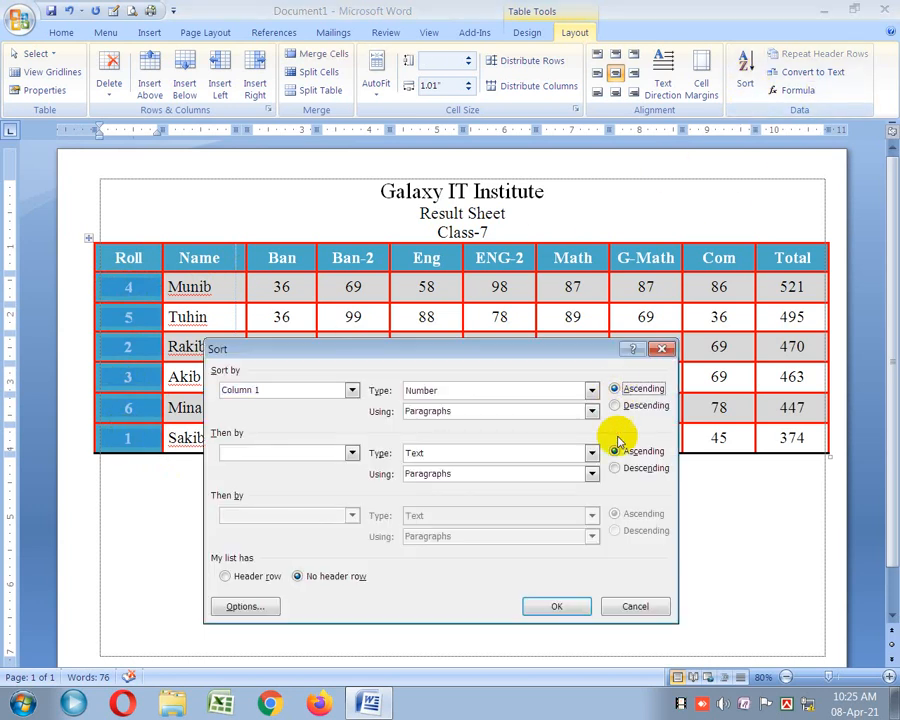
left_click(568, 606)
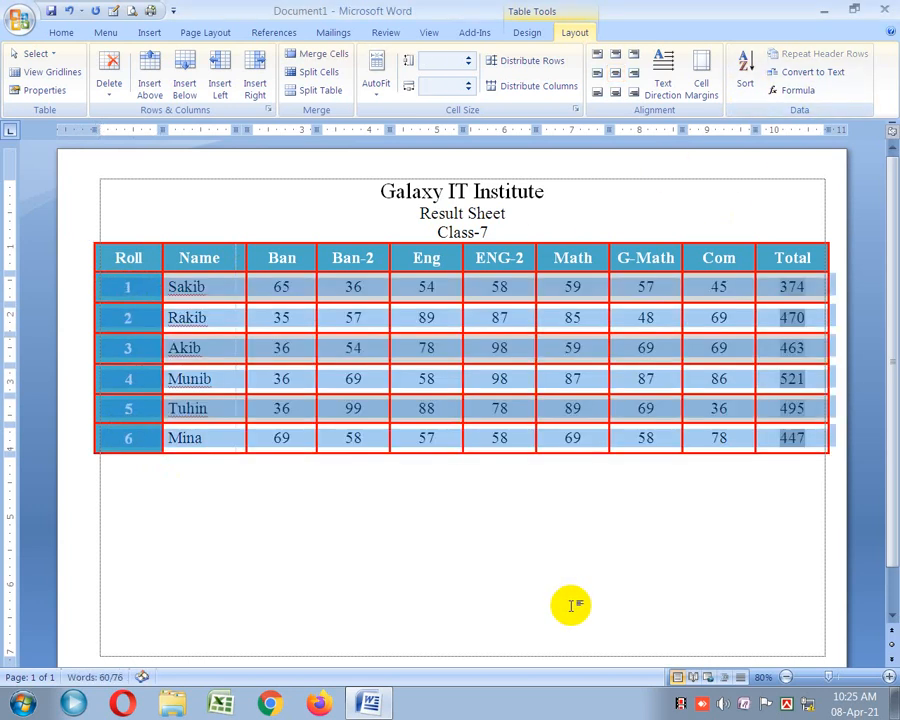
left_click(127, 288)
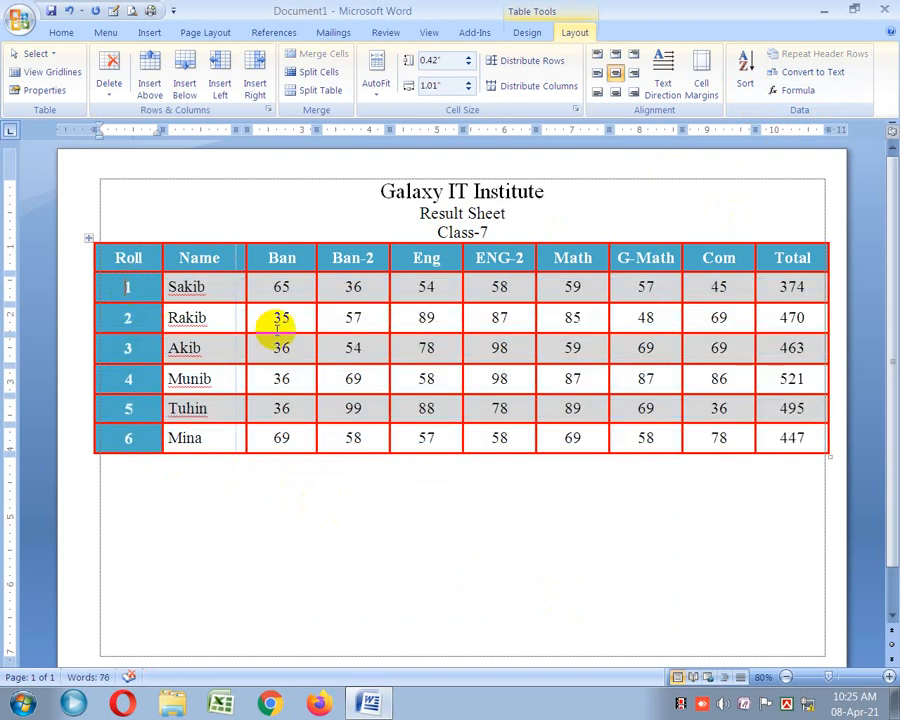
Step: Copy the whole result table and start a new page below it
left_click(89, 237)
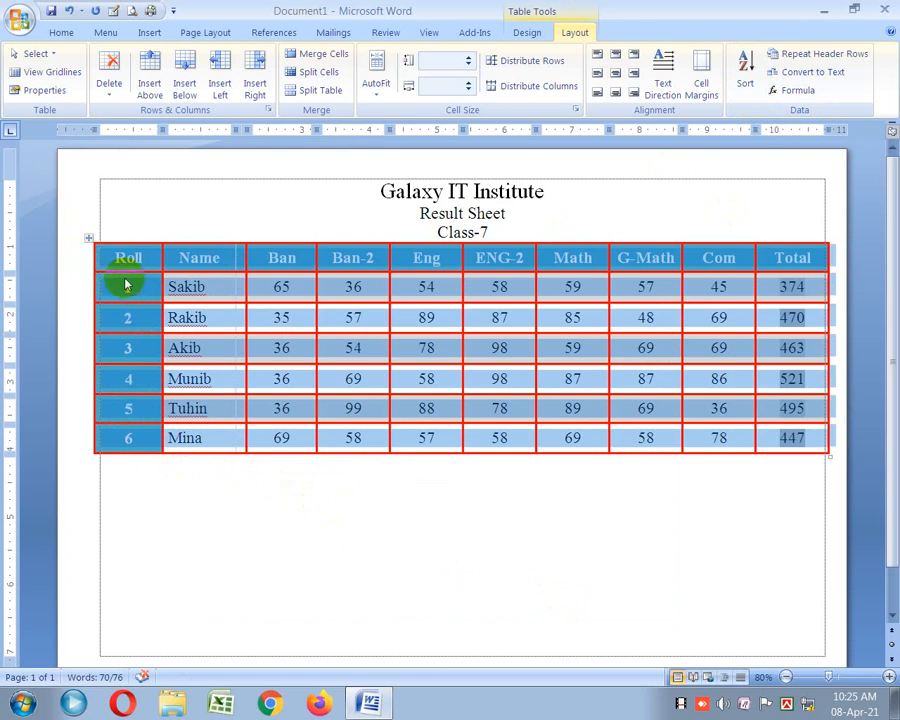
left_click(60, 32)
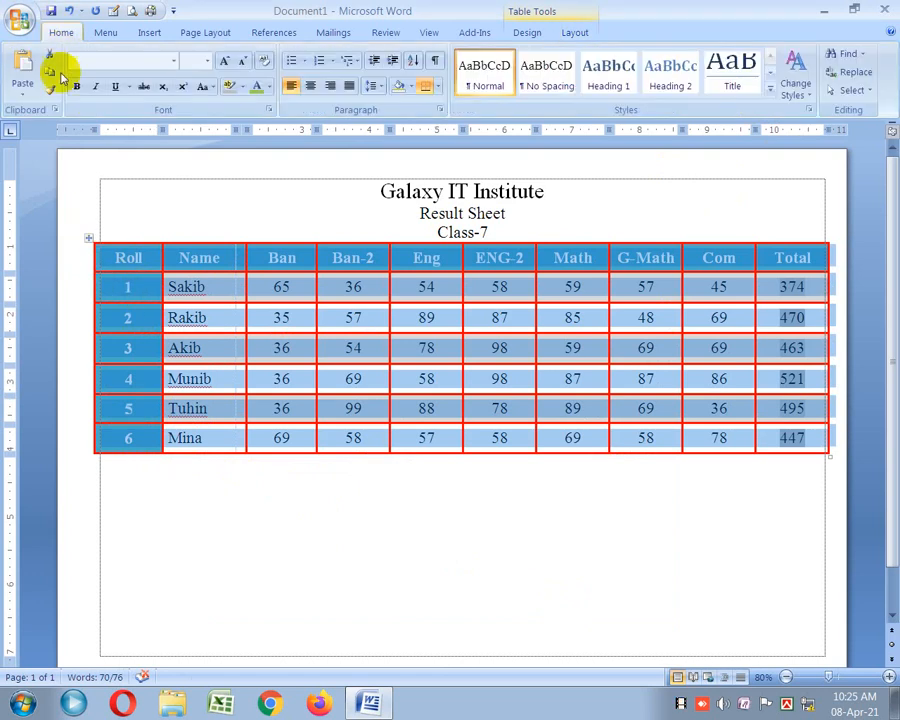
left_click(47, 72)
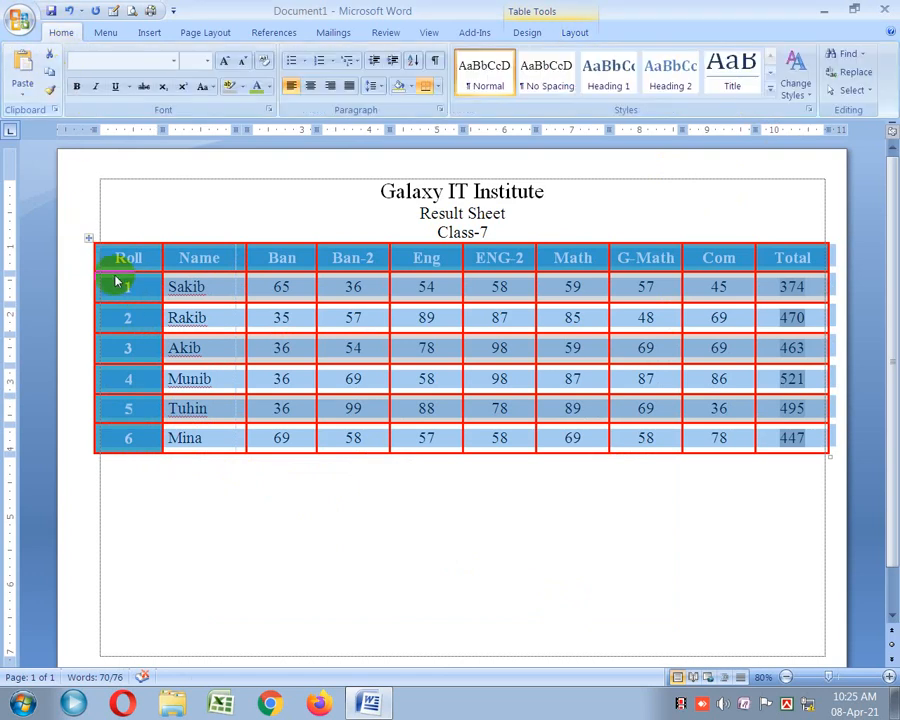
left_click(188, 502)
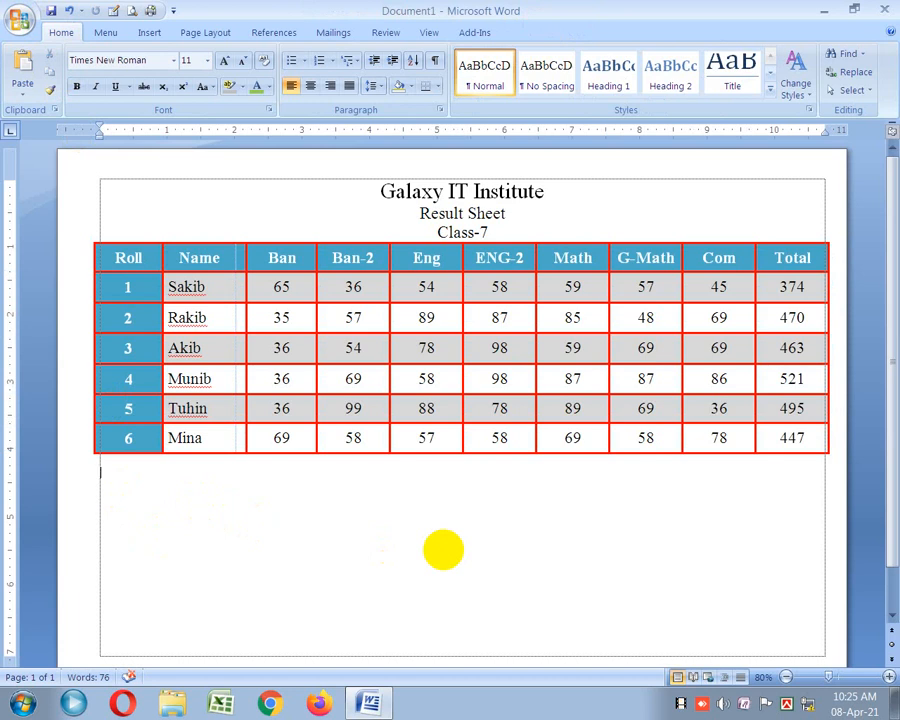
scroll(443, 550, "down", 3)
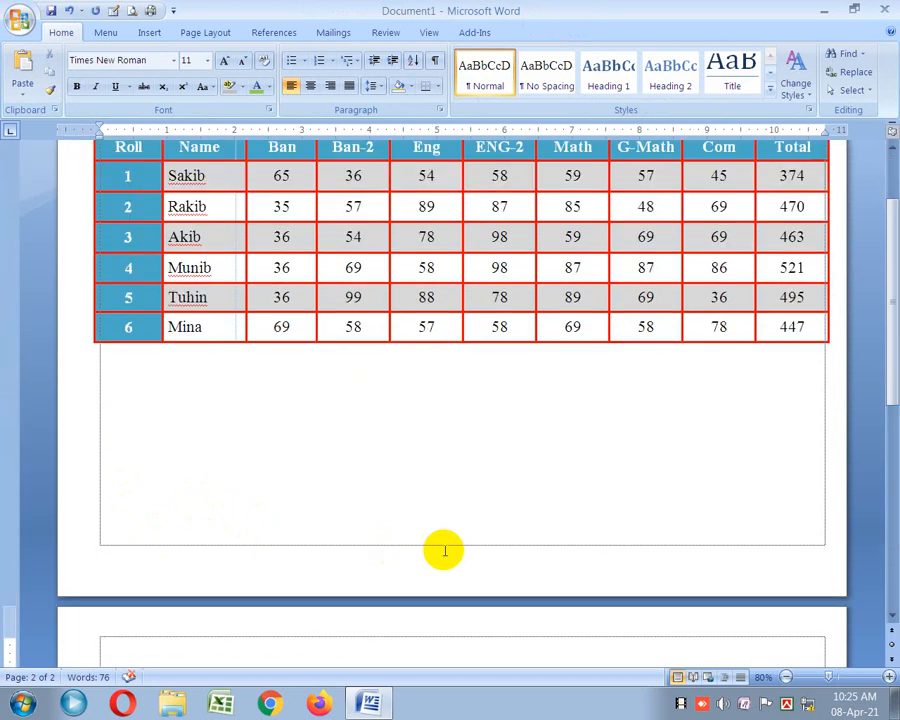
scroll(416, 522, "up", 3)
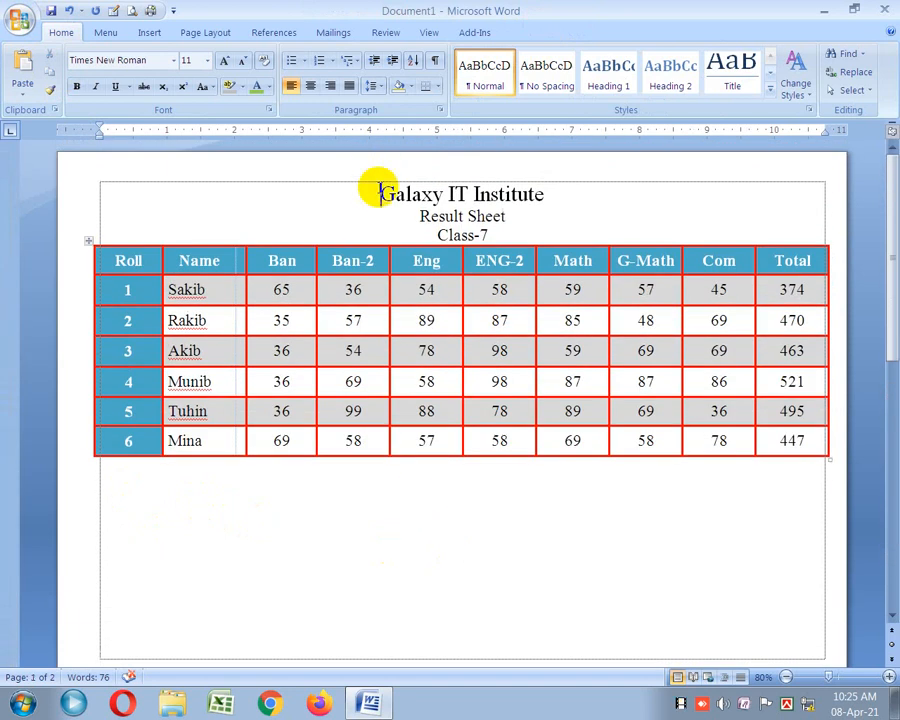
Step: Copy the three heading lines together with the result table and paste them onto the second page
left_click_drag(380, 193, 822, 478)
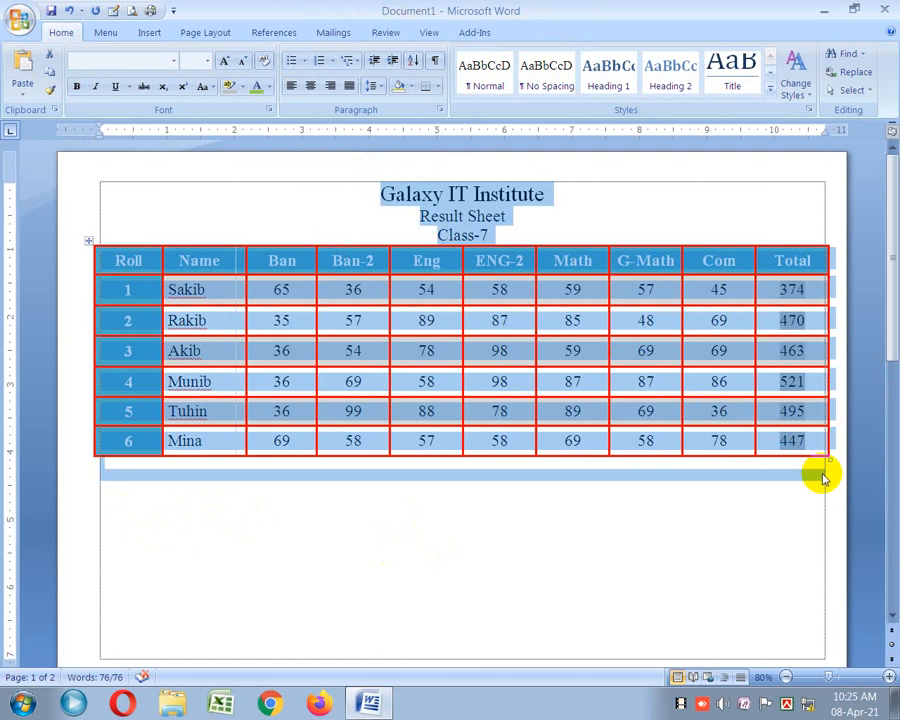
scroll(779, 498, "down", 4)
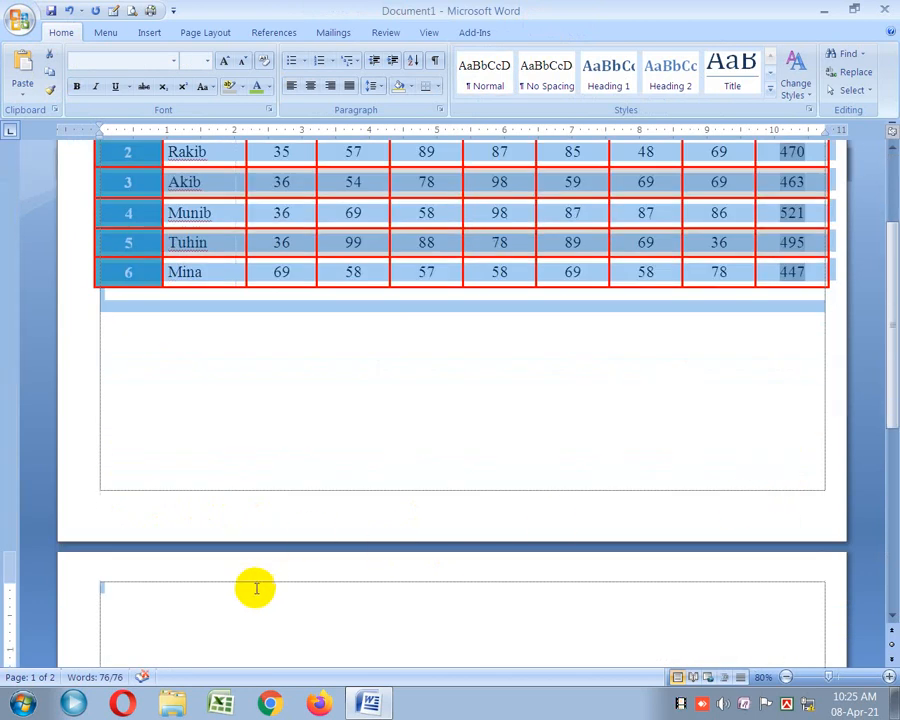
left_click(251, 590)
scroll(256, 586, "up", 1)
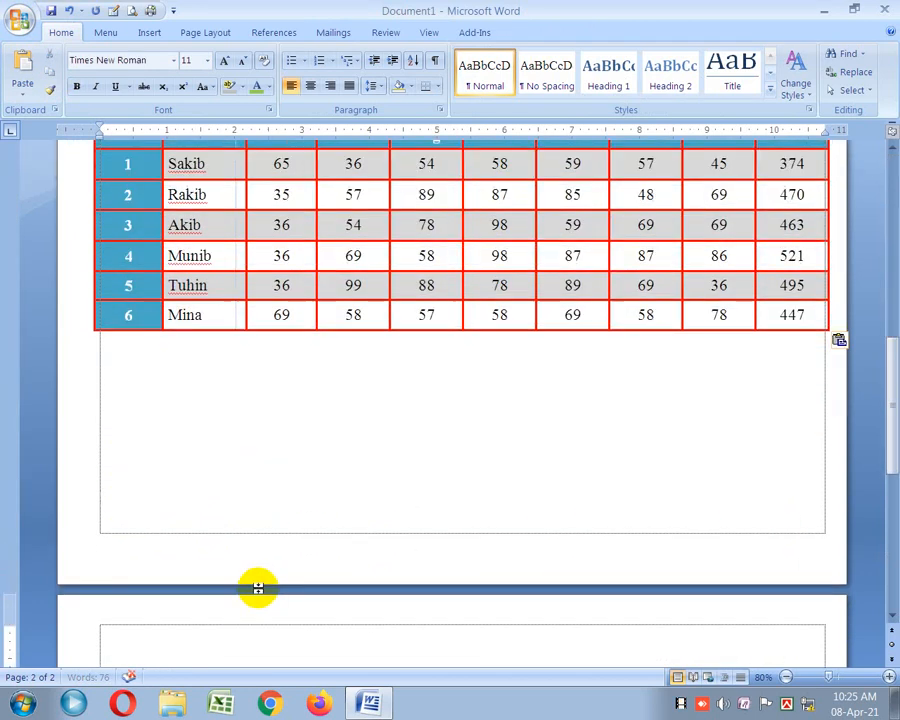
key("ctrl+v")
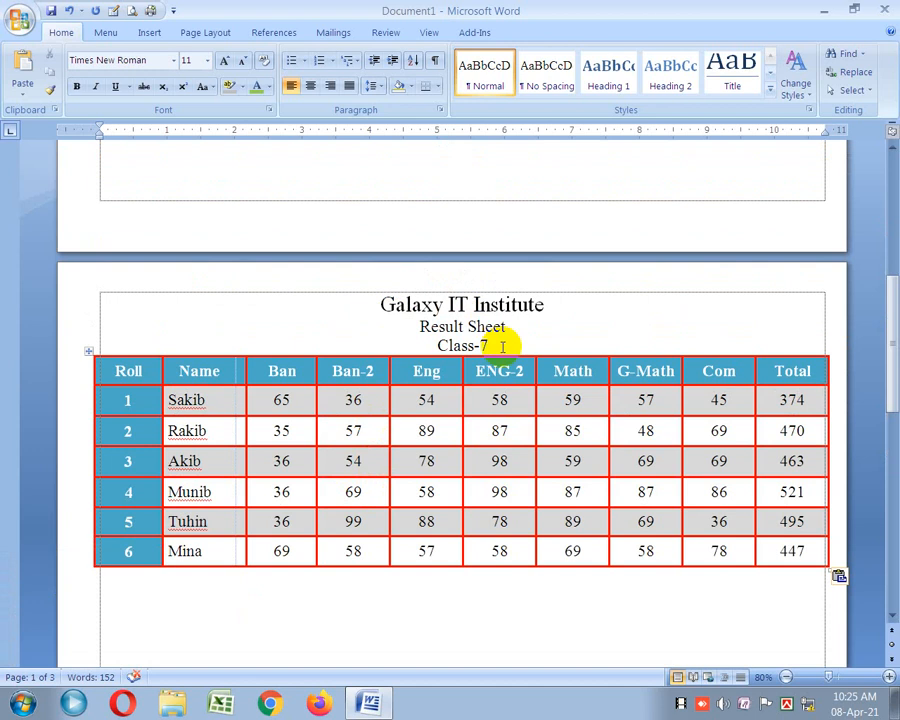
Step: Change the class heading of the pasted result sheet to Class-8
left_click(508, 345)
key("BackSpace")
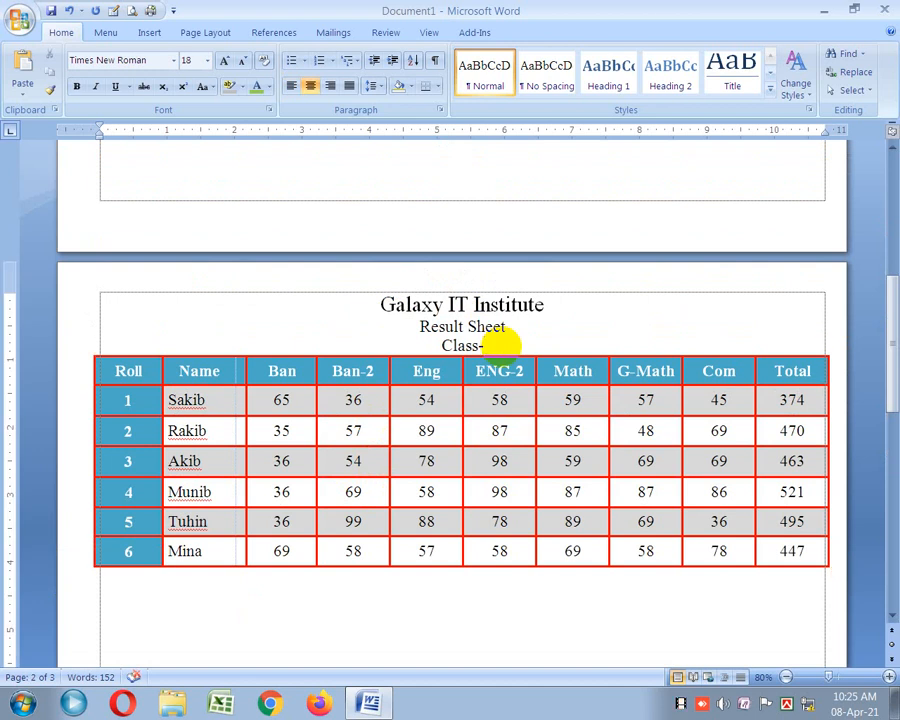
type("8")
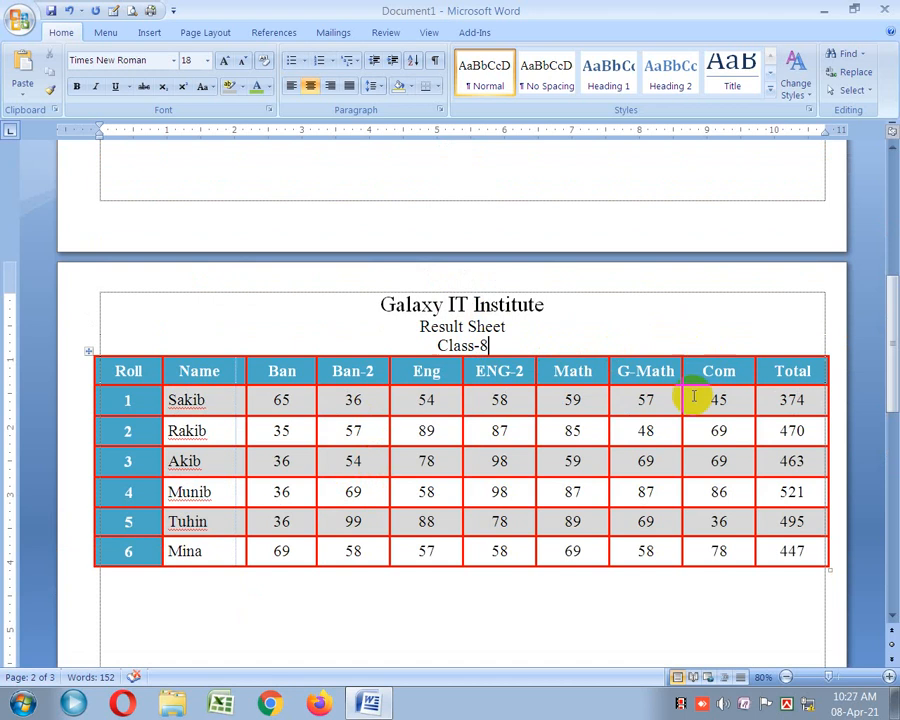
Step: Sort the Class-8 student rows on the second page by Total as numbers in descending order, without a header row
scroll(482, 321, "up", 8)
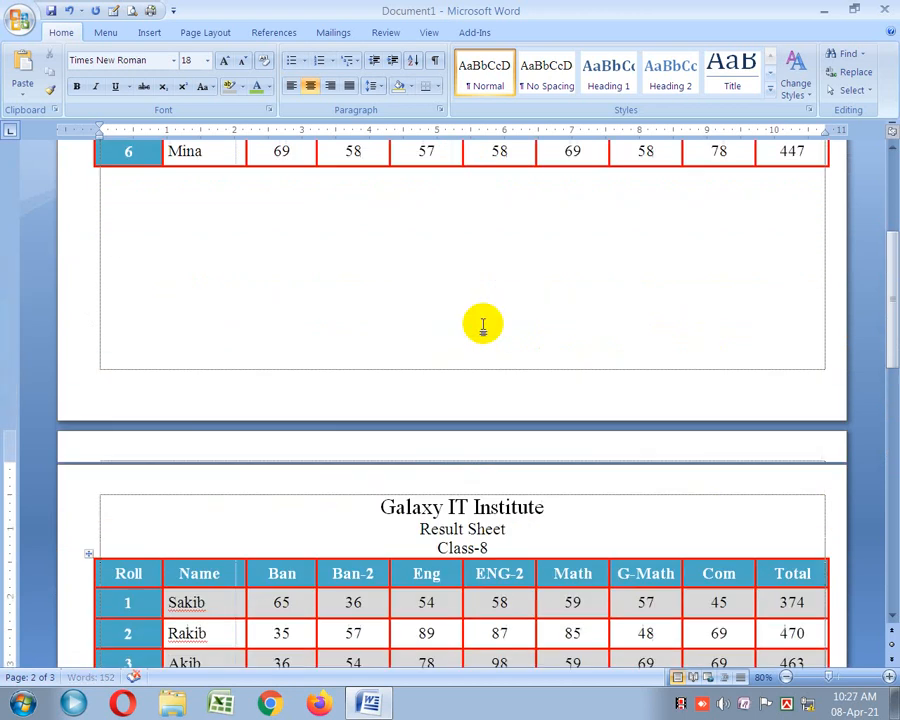
scroll(484, 313, "up", 1)
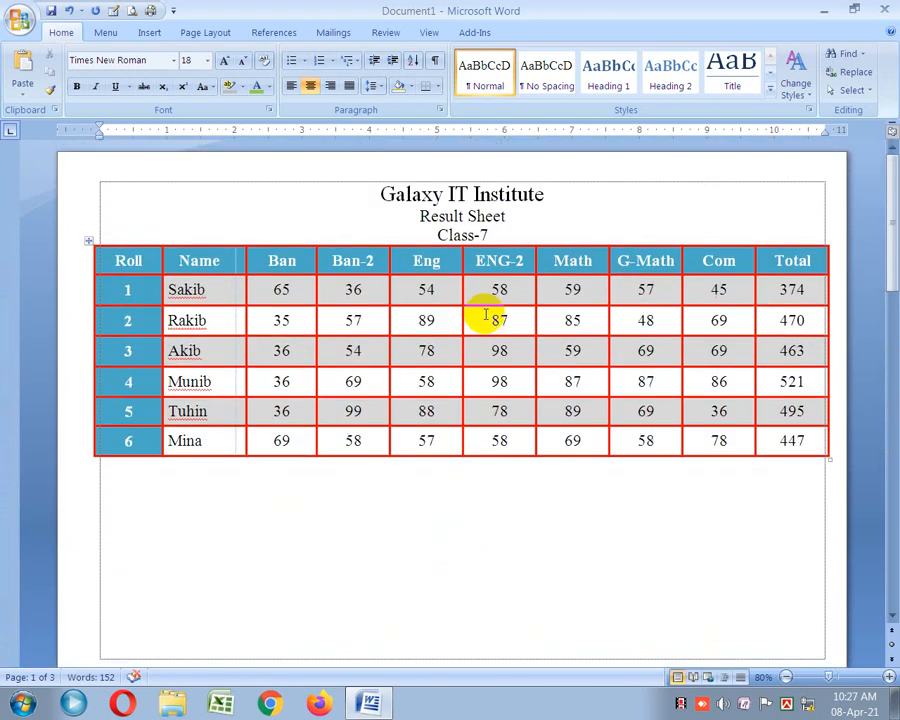
left_click(502, 235)
scroll(494, 234, "down", 6)
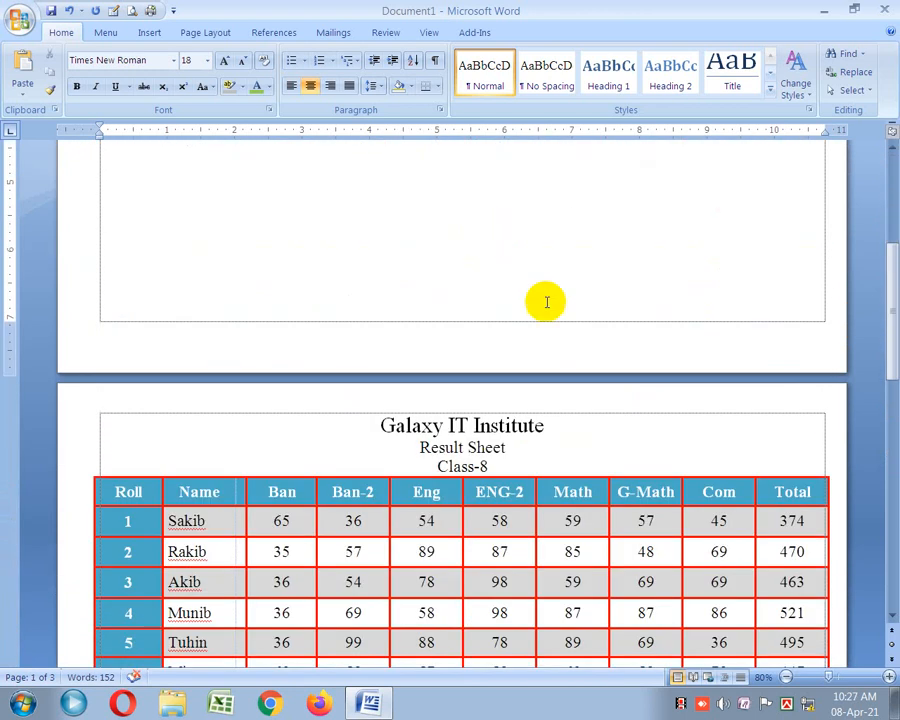
left_click(550, 466)
scroll(470, 470, "down", 3)
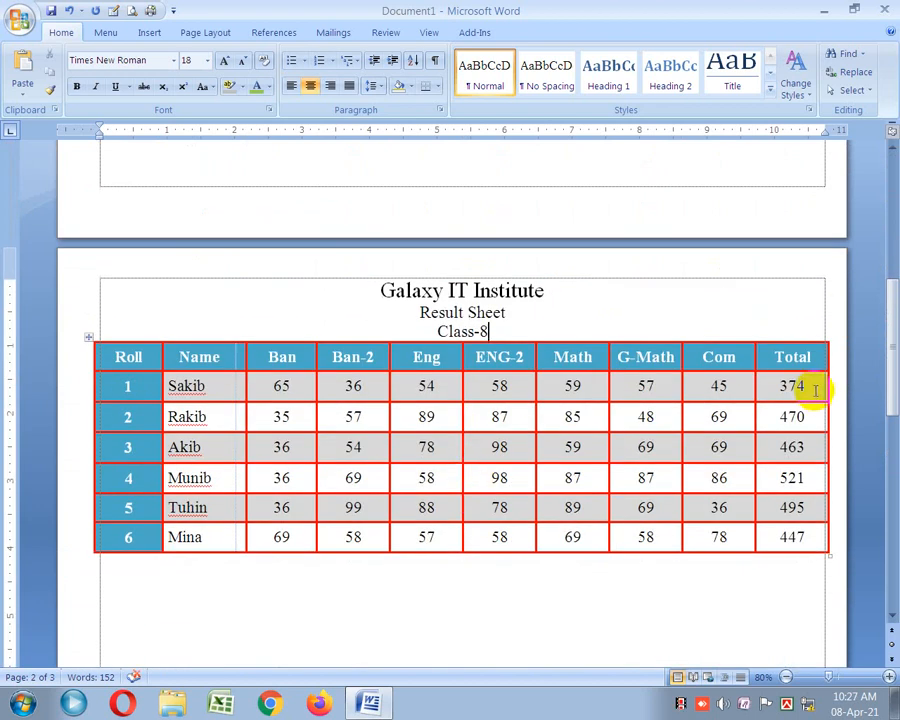
left_click_drag(800, 385, 796, 534)
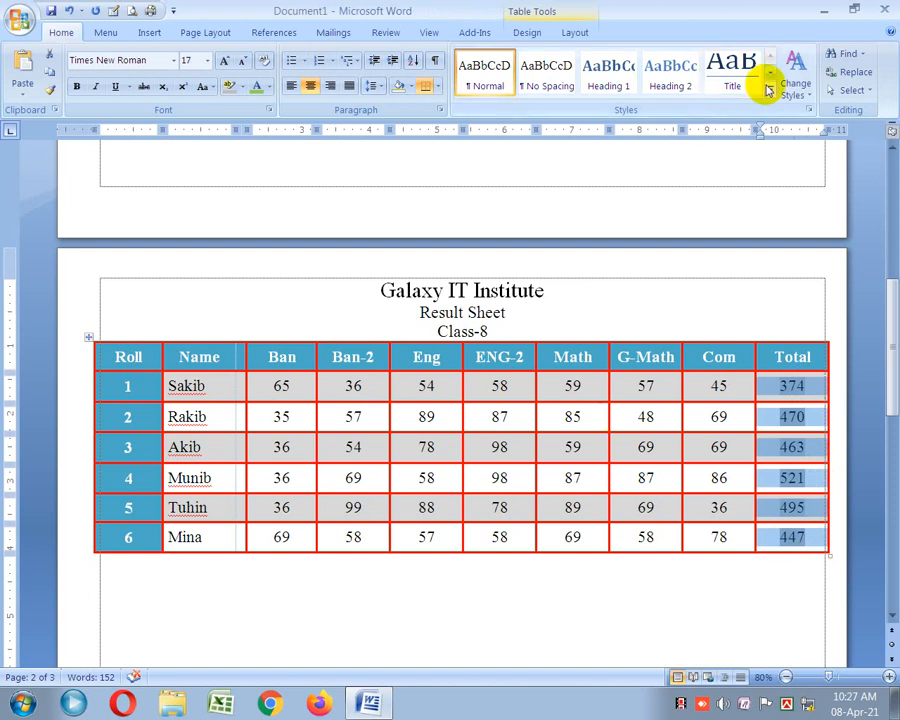
left_click(575, 31)
left_click(757, 72)
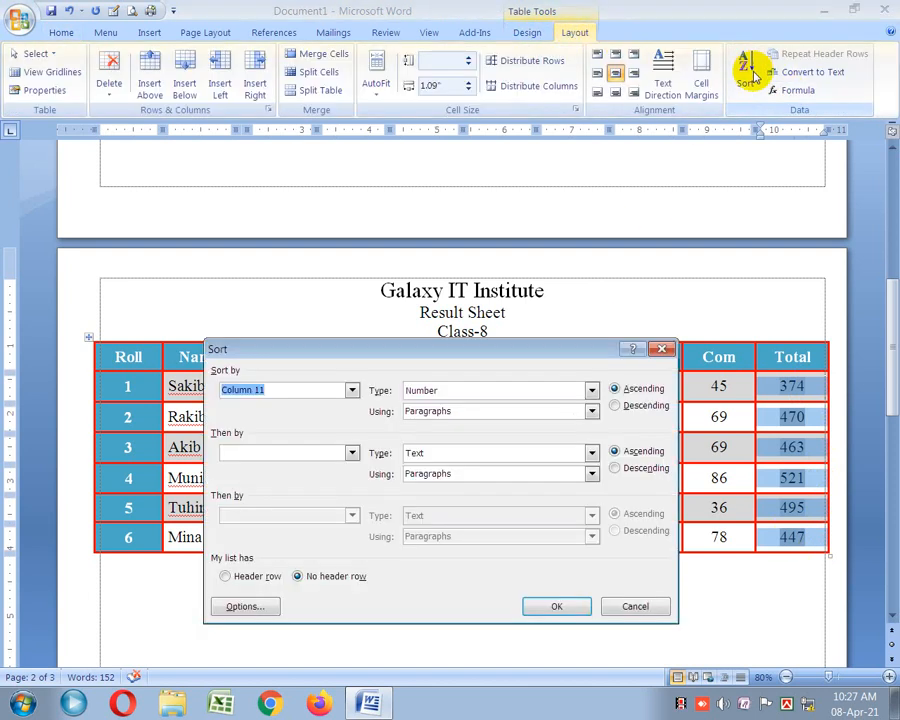
left_click(614, 406)
left_click(560, 603)
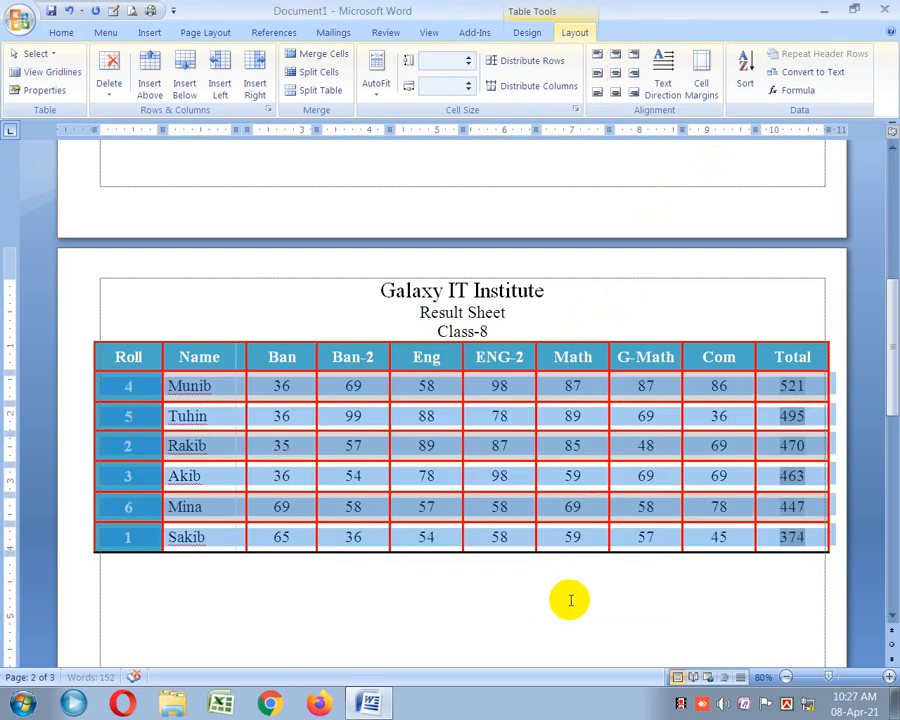
left_click(800, 385)
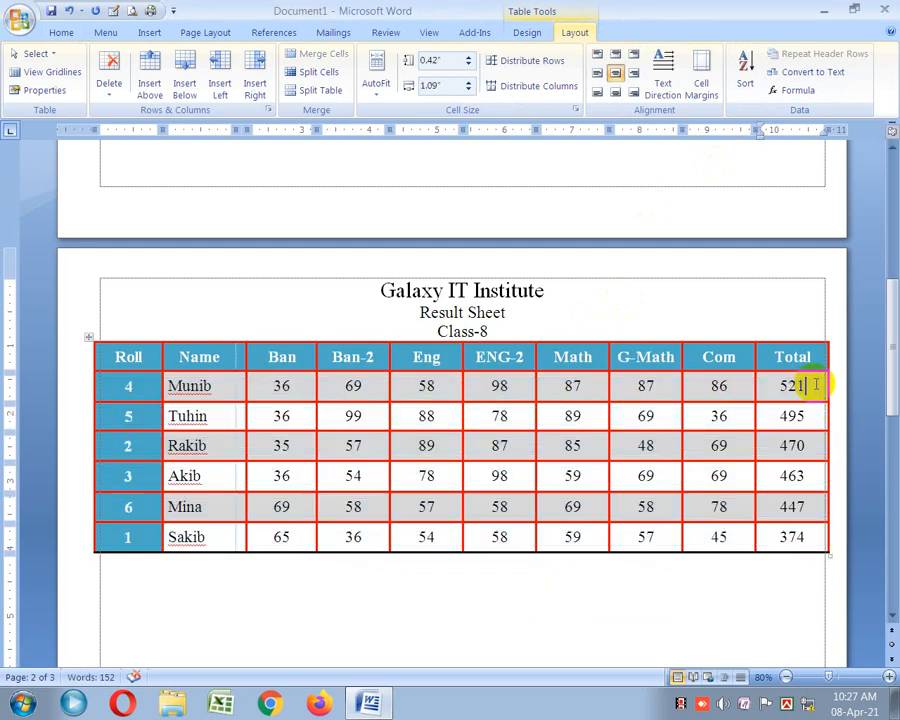
Step: Clear the Roll column of the Class-8 table and renumber its student rows from 1 to 6
left_click_drag(124, 384, 135, 545)
key("Delete")
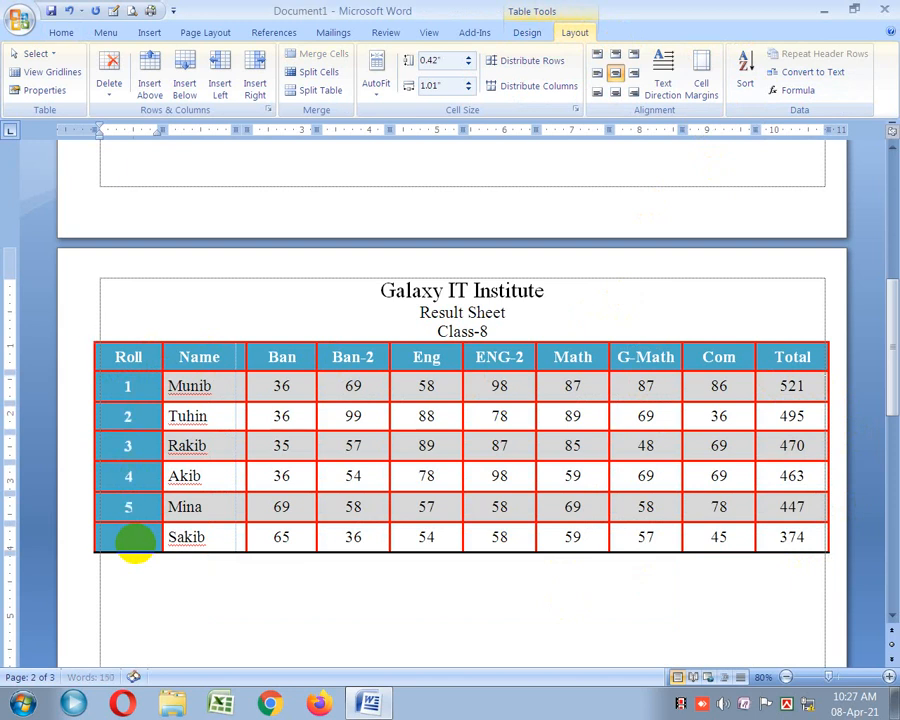
key("BackSpace")
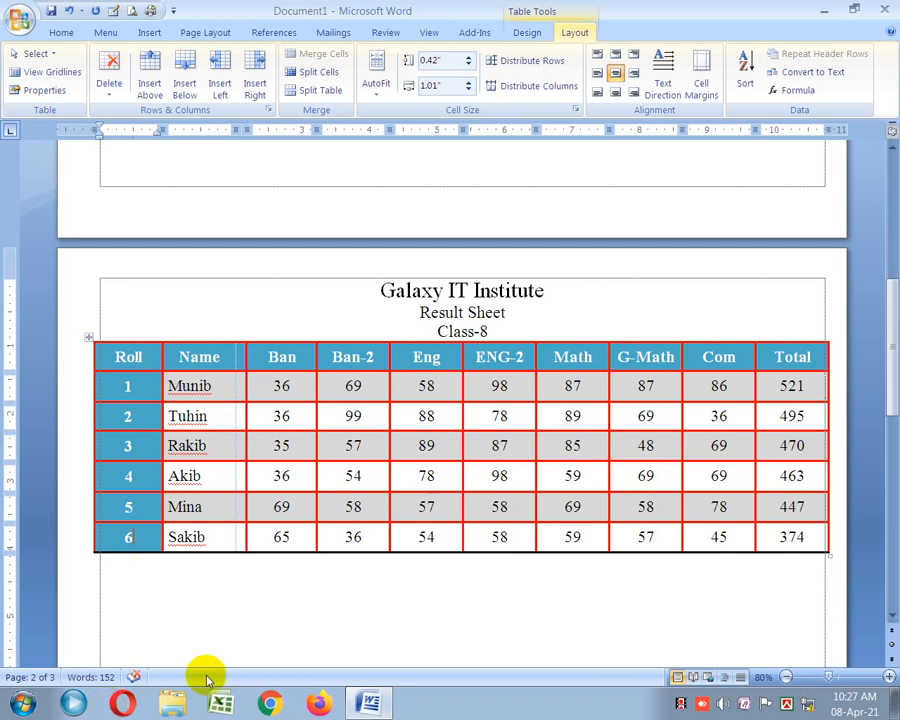
Step: Apply the purple table style with light purple banded rows and white header cells to the Class-7 result table
left_click(297, 638)
scroll(382, 594, "up", 2)
scroll(457, 577, "down", 2)
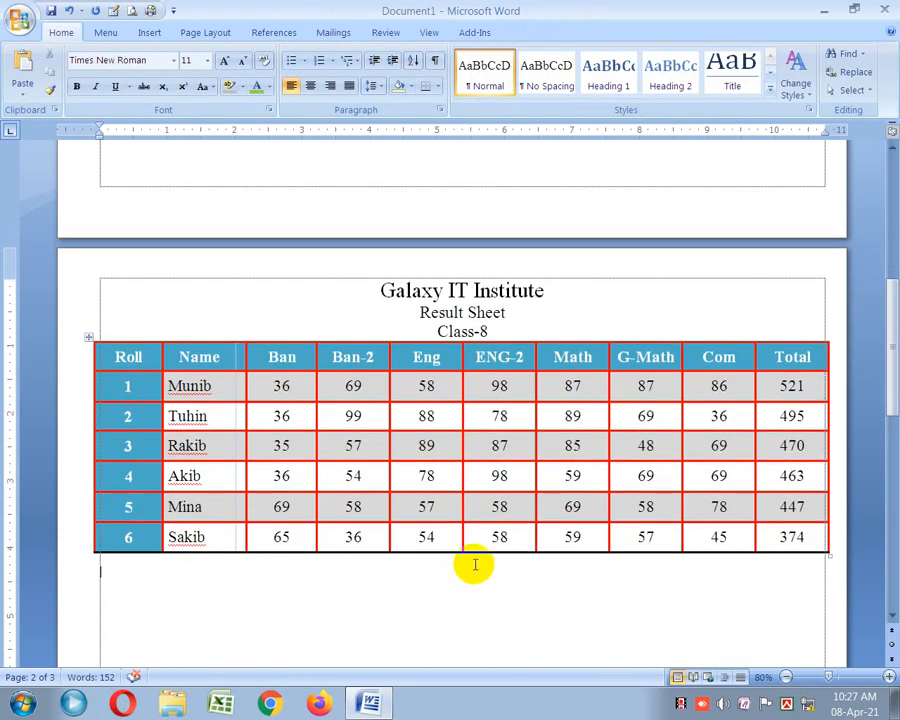
scroll(604, 566, "up", 9)
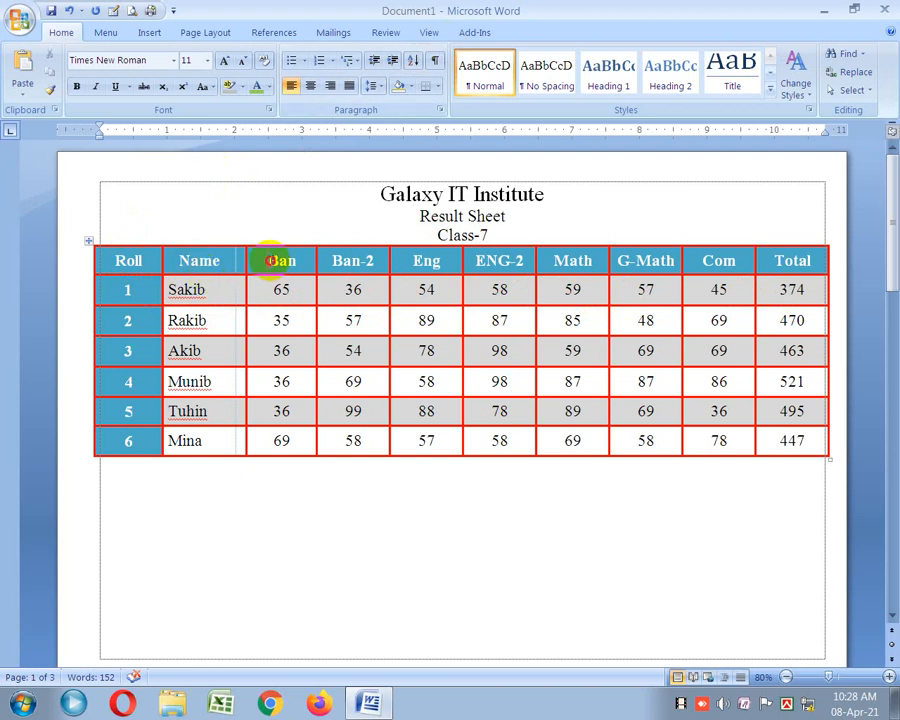
left_click(272, 258)
left_click(540, 33)
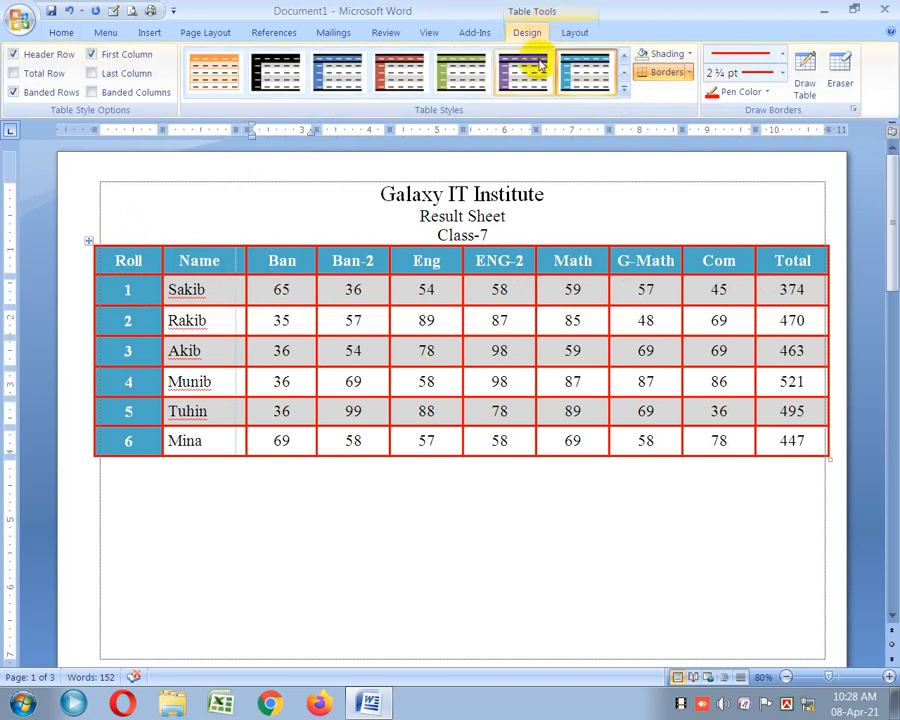
left_click(622, 87)
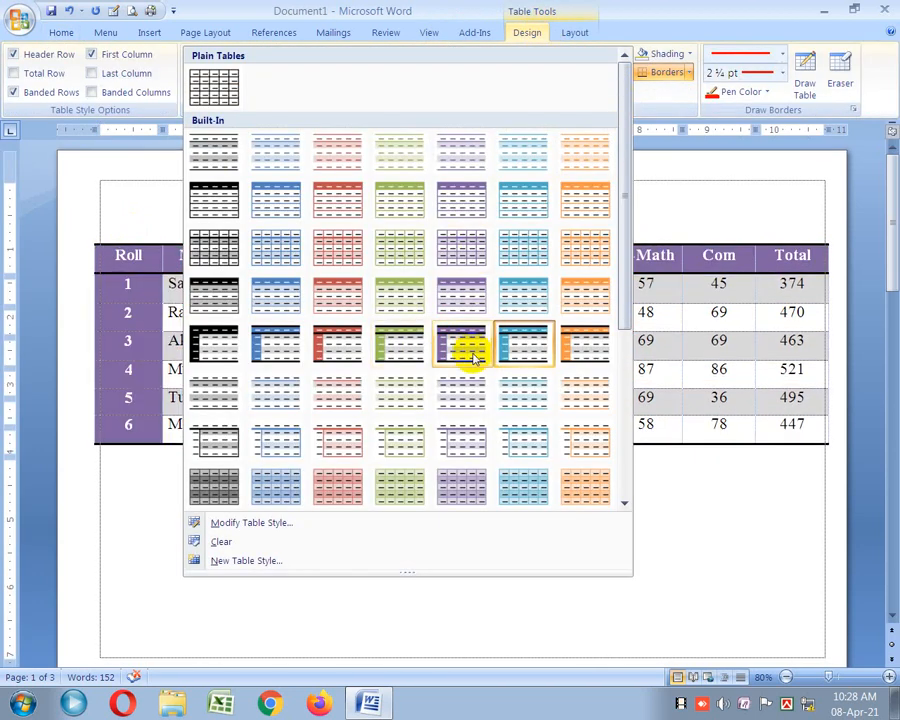
left_click(463, 443)
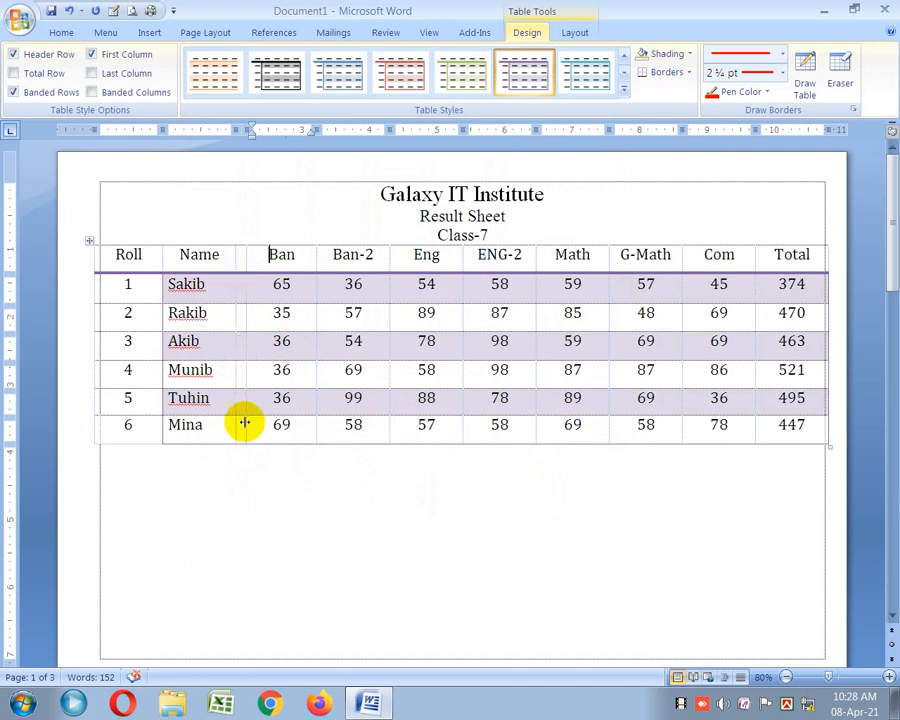
Step: Delete the narrow empty column between Name and Ban in the Class-7 table
left_click(241, 243)
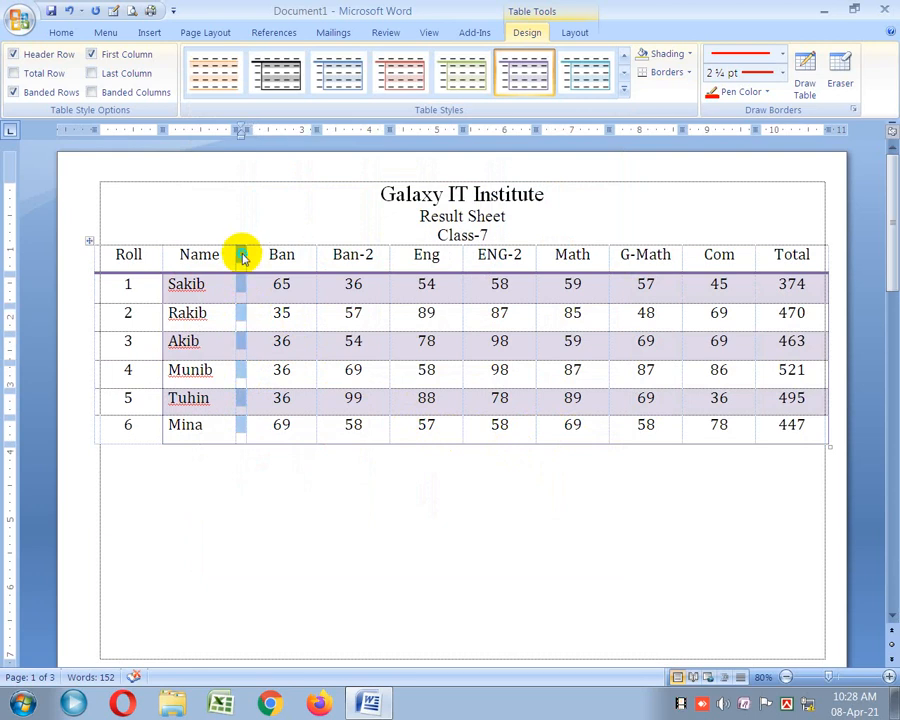
right_click(243, 258)
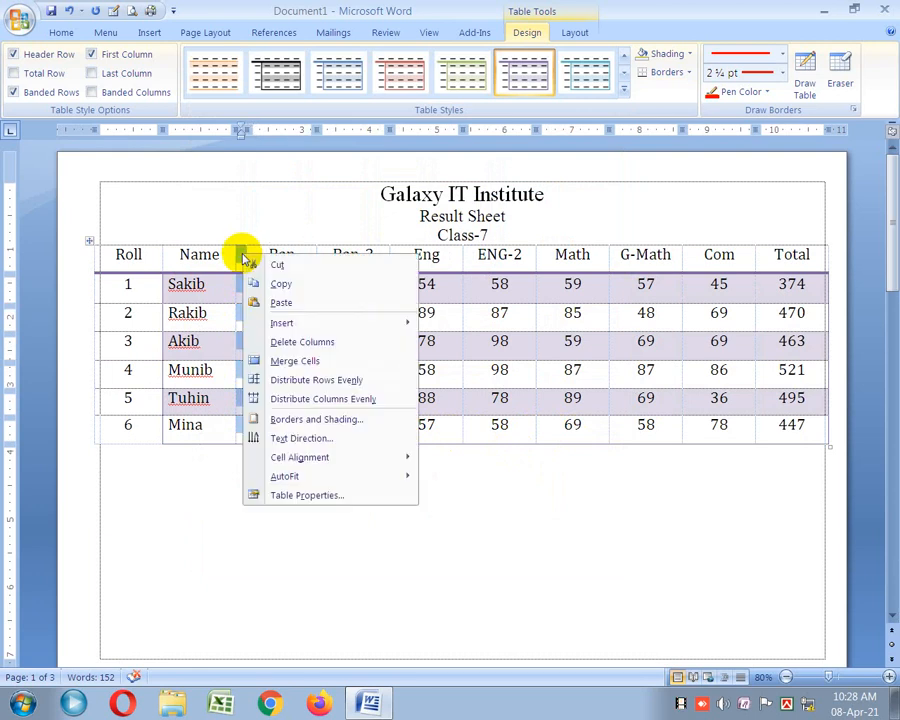
left_click(300, 342)
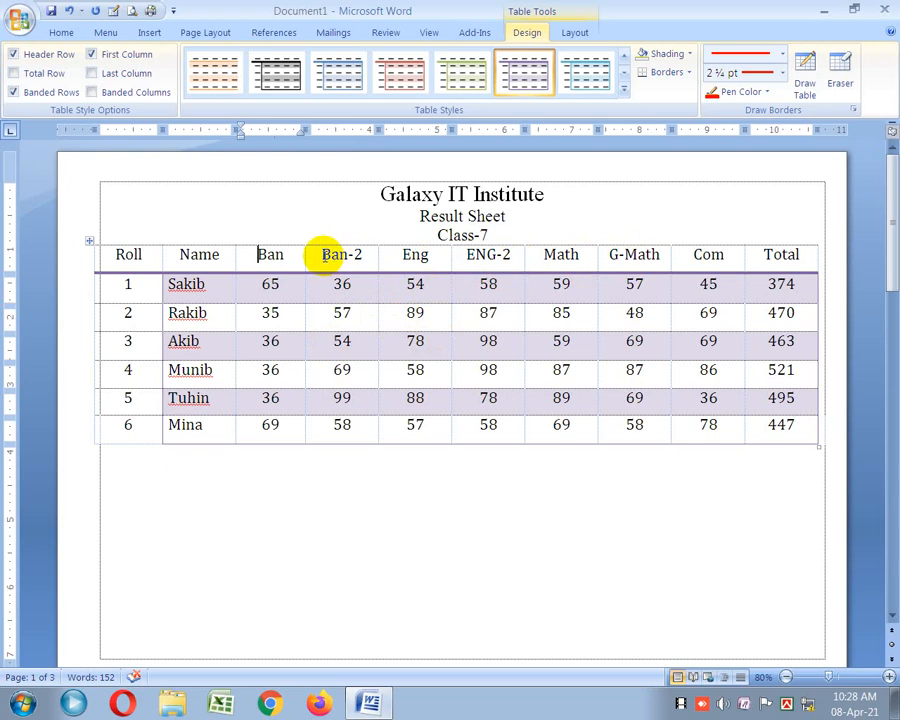
Step: Insert a blank column before the Ban-2 column of the Class-7 table
left_click(295, 235)
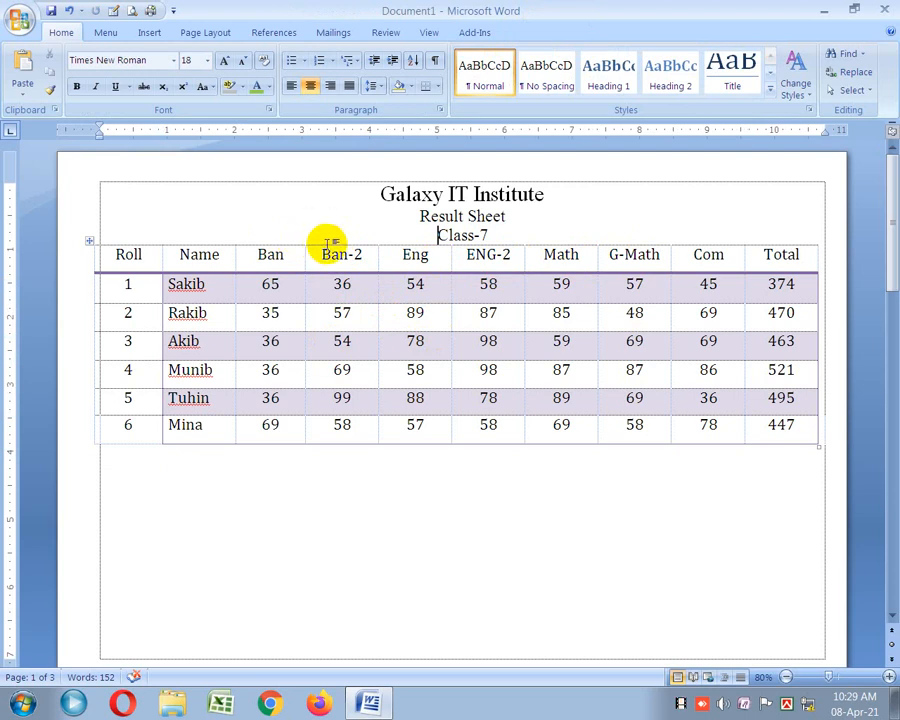
left_click(338, 246)
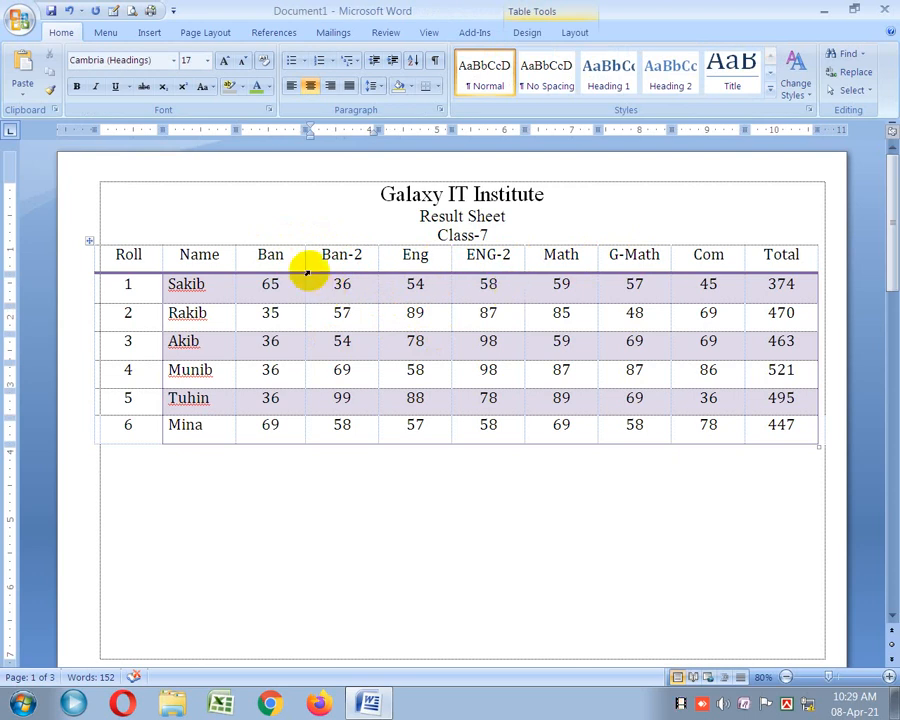
left_click(284, 258)
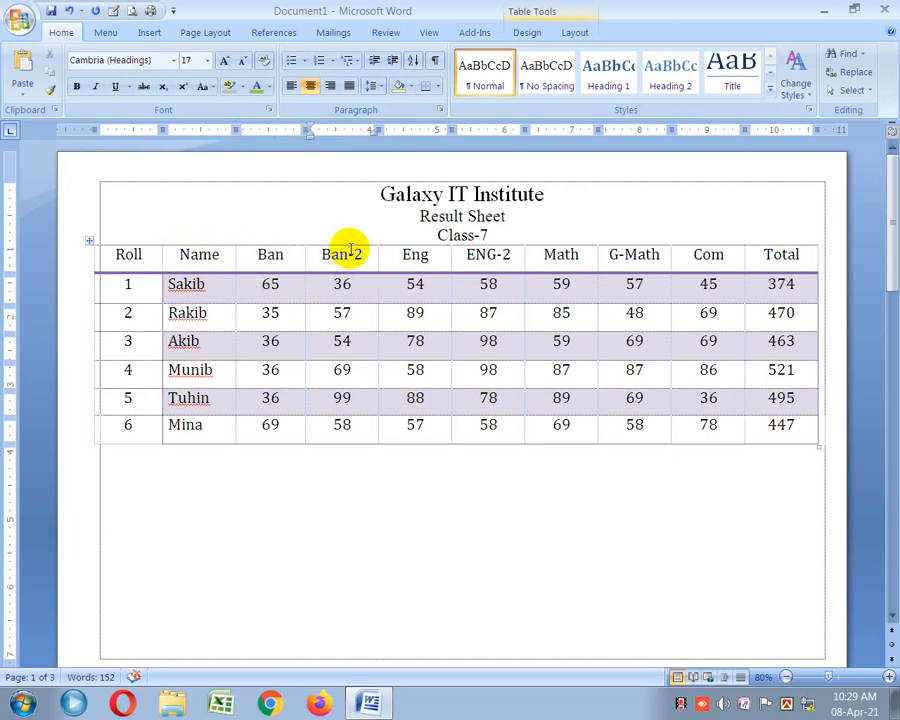
left_click(340, 241)
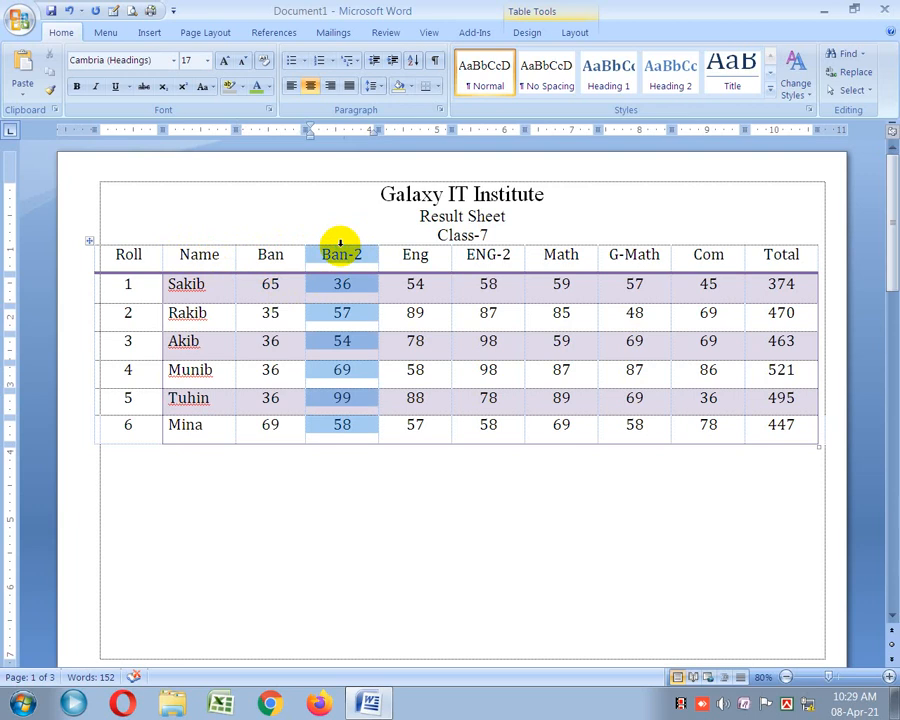
right_click(338, 240)
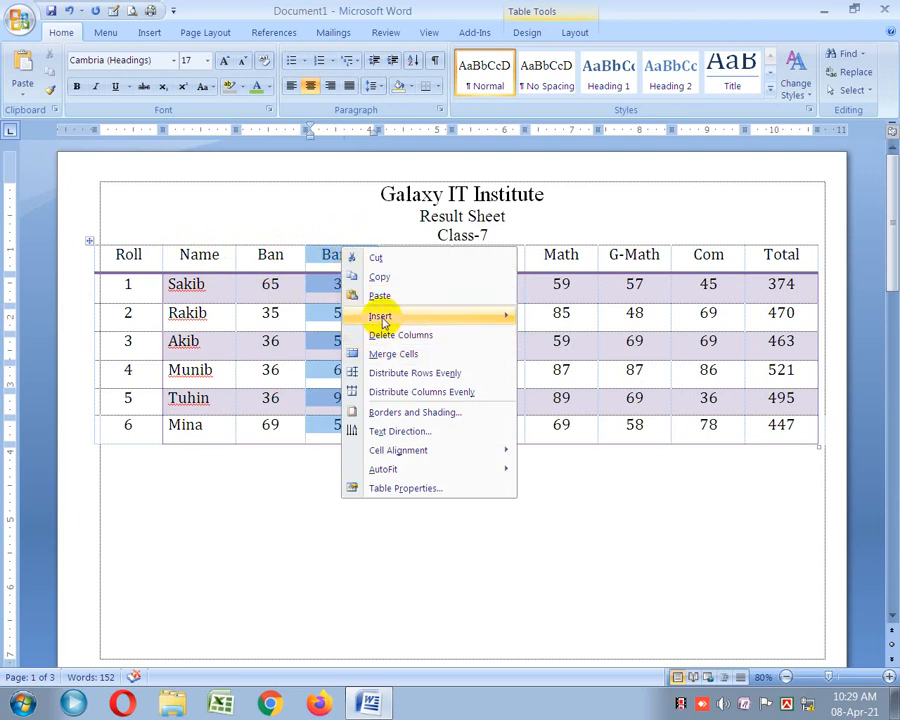
mouse_move(488, 318)
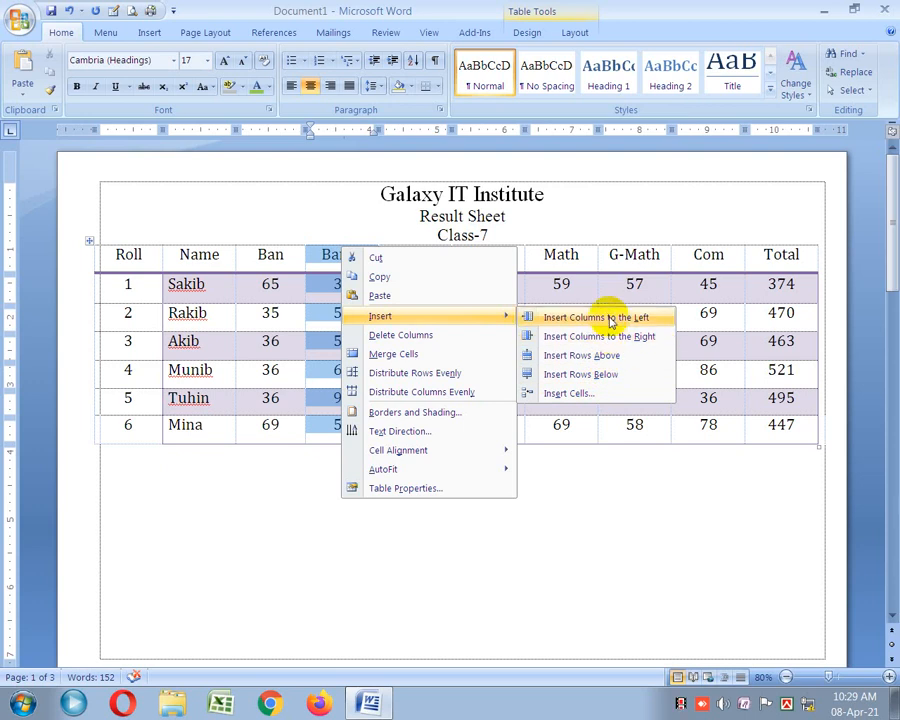
left_click(611, 320)
left_click(345, 313)
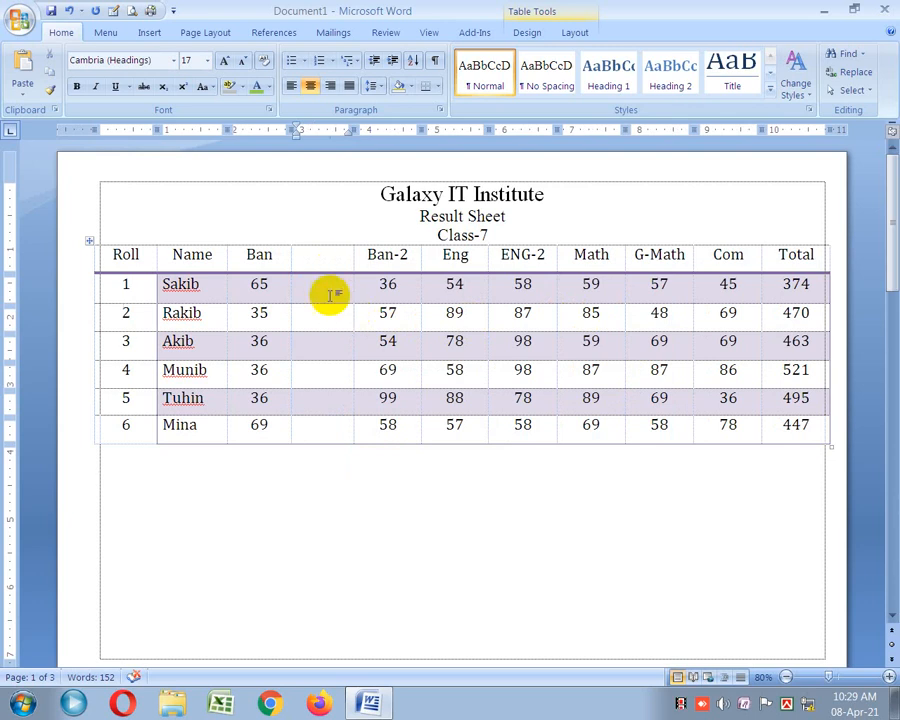
Step: Delete the blank column between Ban and Ban-2 in the Class-7 table
left_click_drag(319, 257, 336, 426)
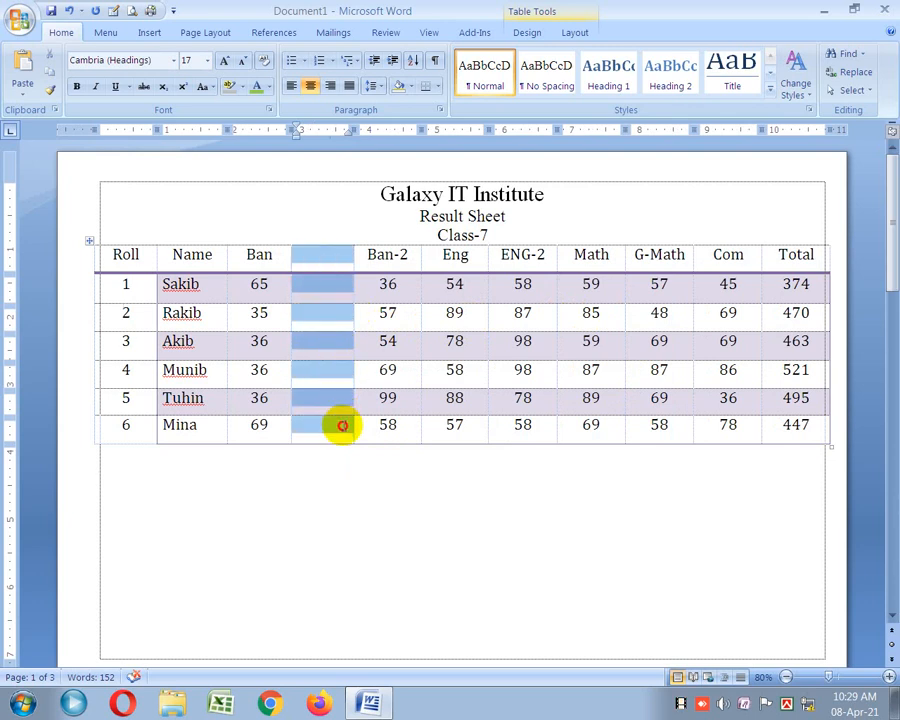
right_click(320, 294)
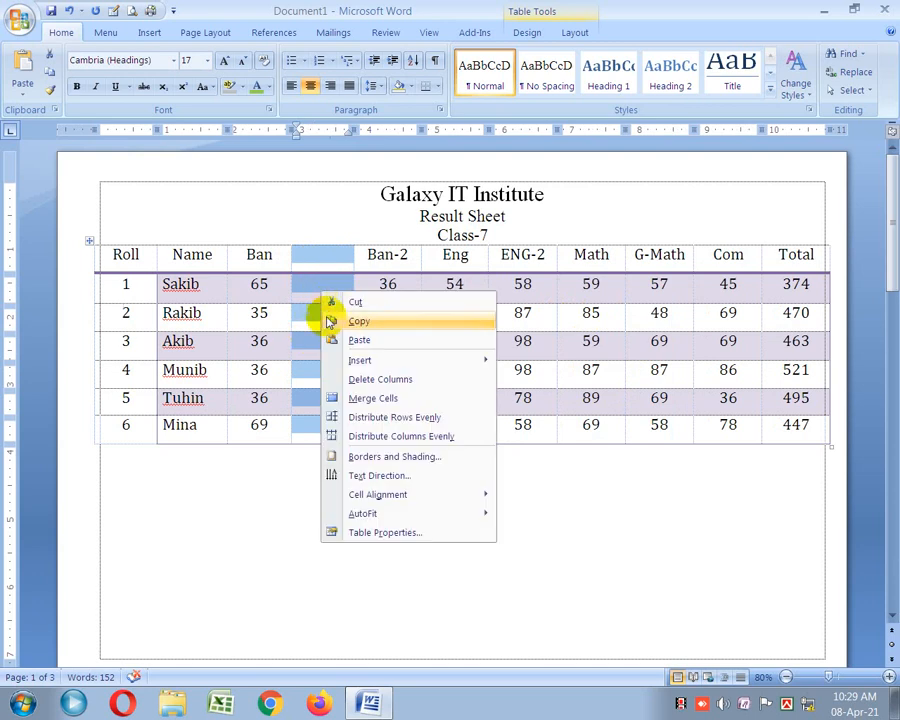
left_click(370, 379)
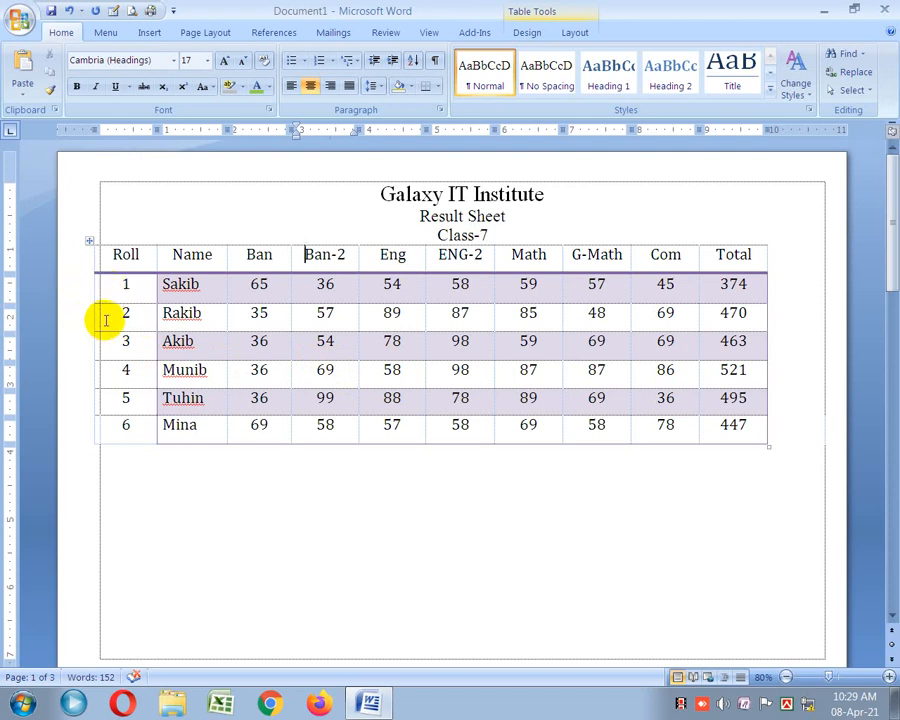
Step: Insert a blank row above the roll 2 row of the Class-7 table
left_click_drag(104, 315, 724, 323)
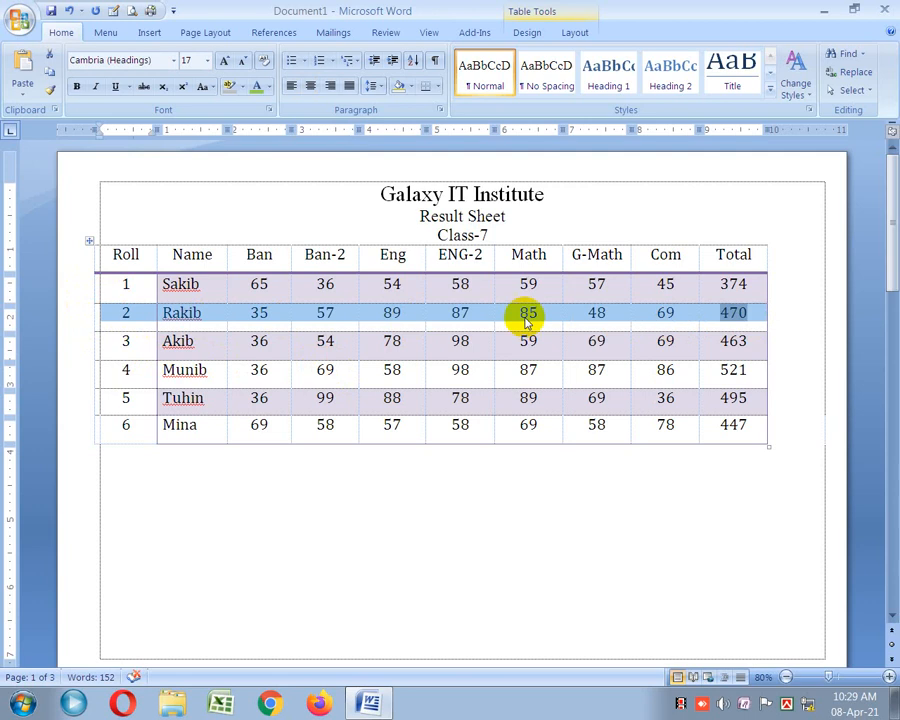
right_click(290, 316)
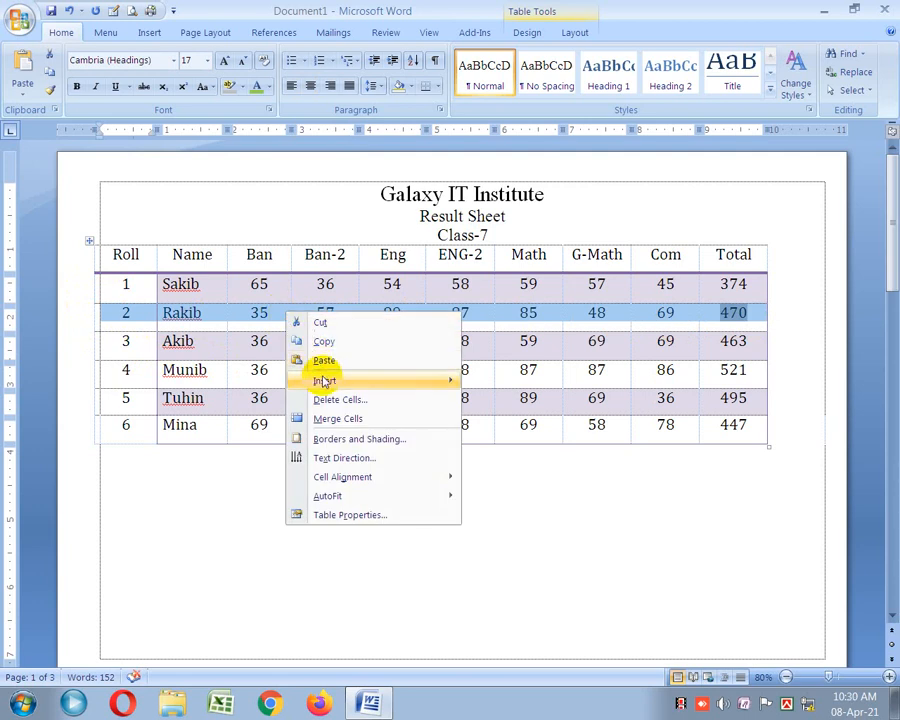
mouse_move(327, 381)
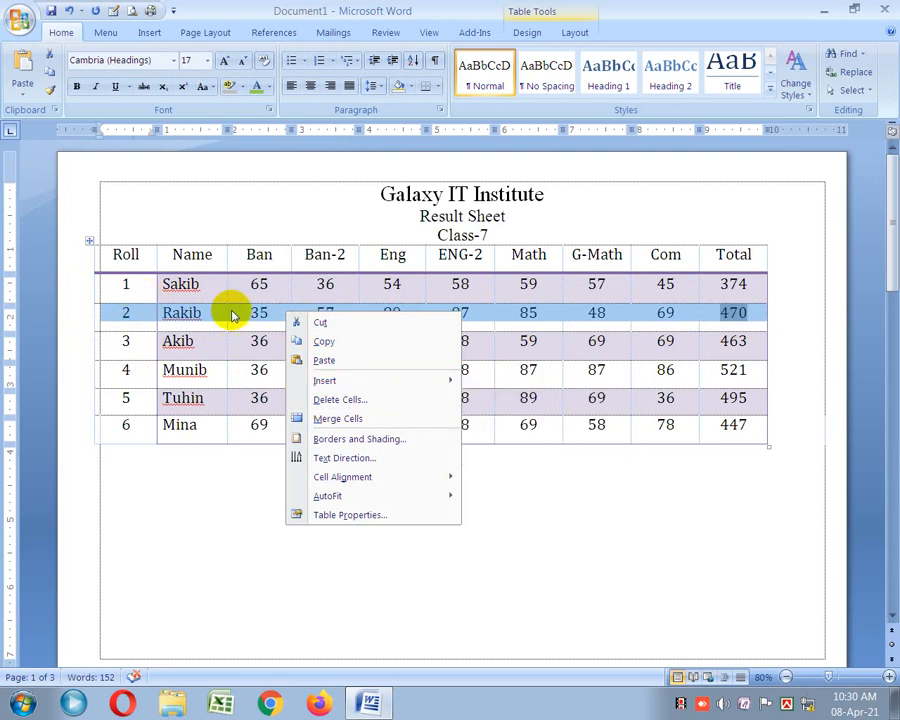
mouse_move(412, 382)
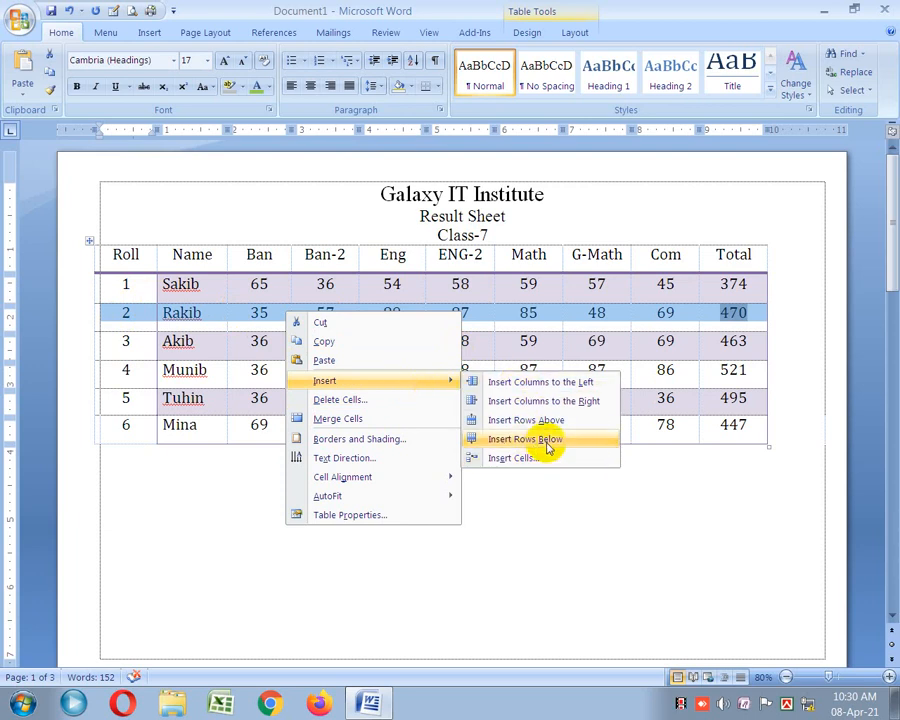
left_click(545, 421)
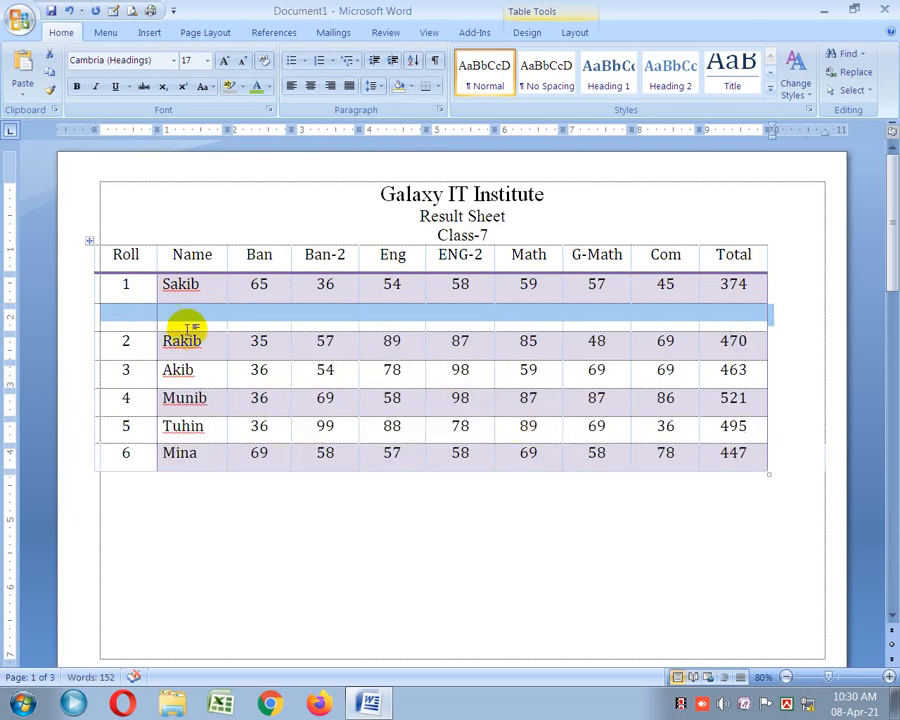
left_click(185, 320)
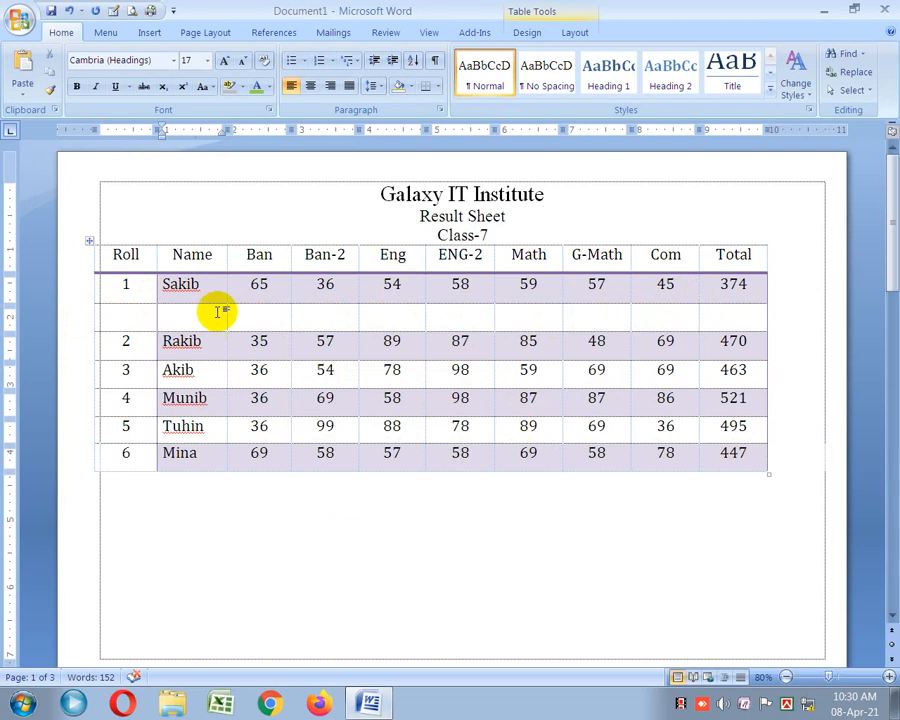
Step: Delete the blank row between rolls 1 and 2 in the Class-7 table
left_click(78, 318)
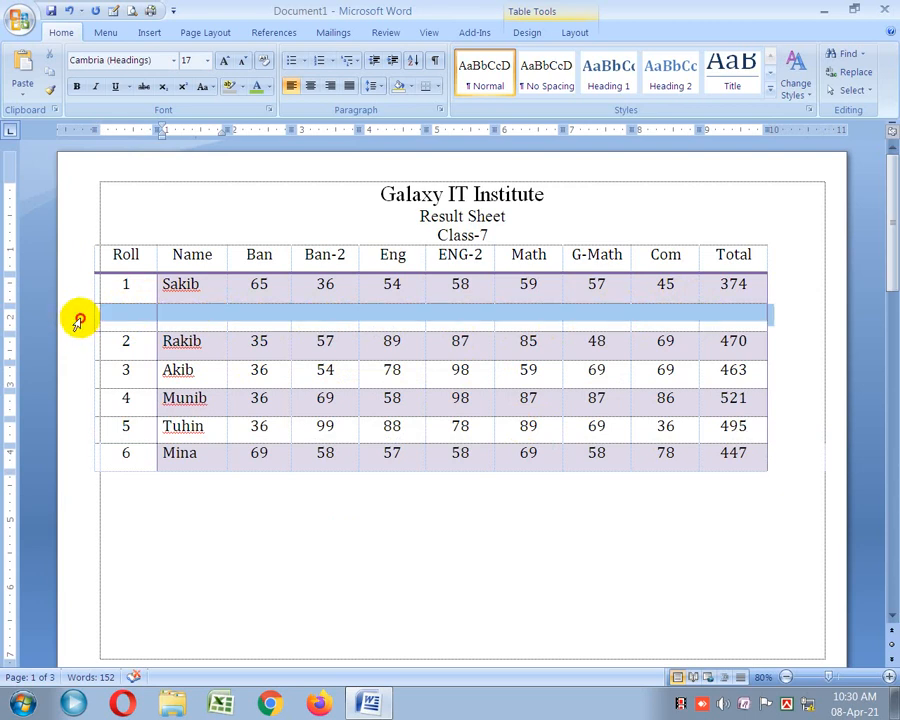
right_click(311, 318)
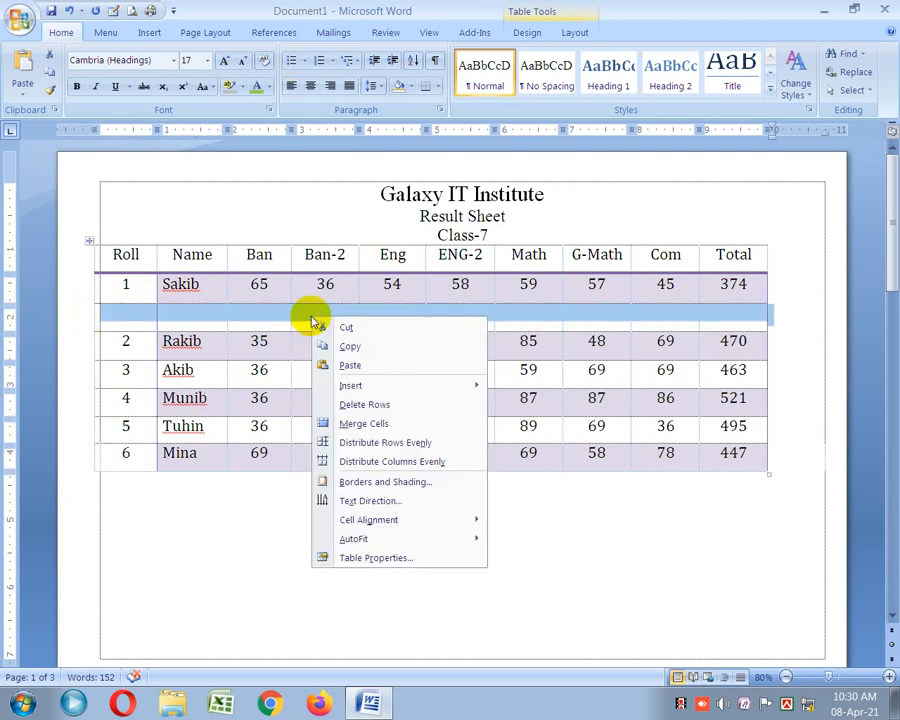
left_click(378, 406)
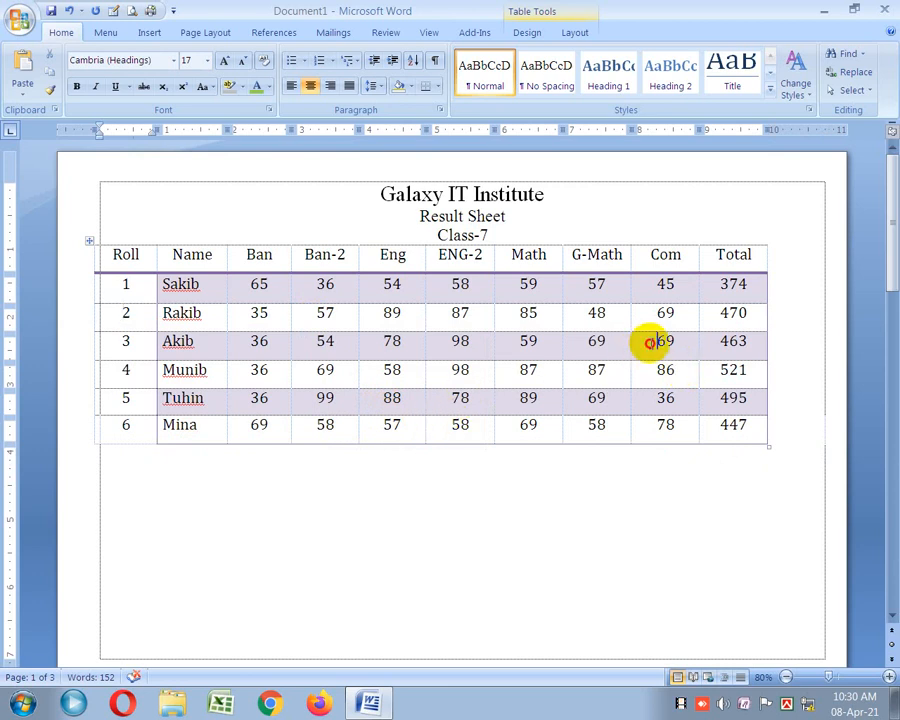
Step: Insert two blank cells in the Com column at rolls 3 and 4, shifting the existing cells down
left_click_drag(645, 341, 665, 367)
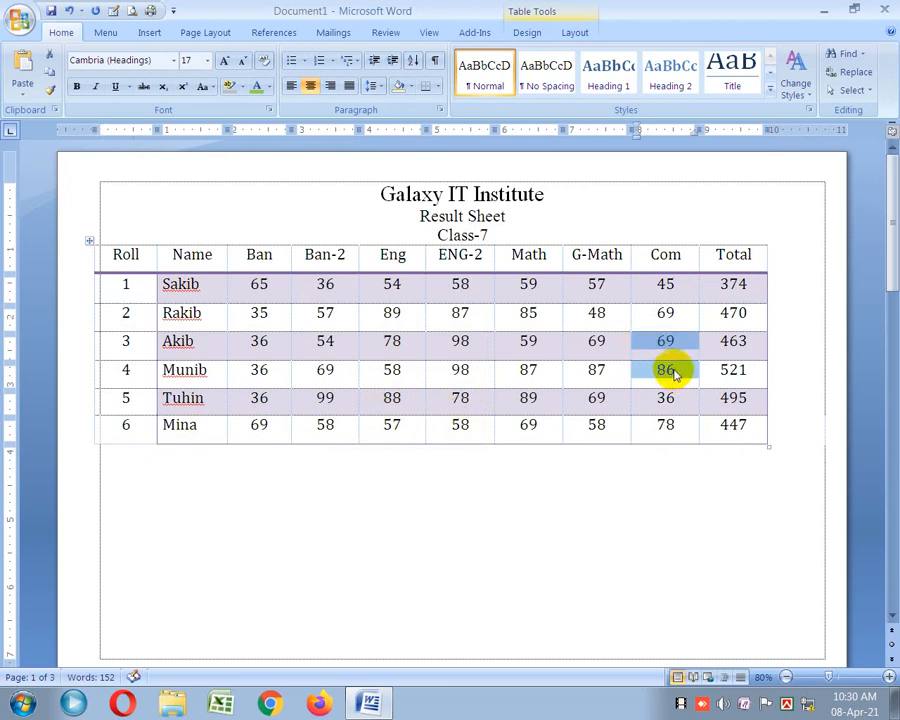
right_click(651, 345)
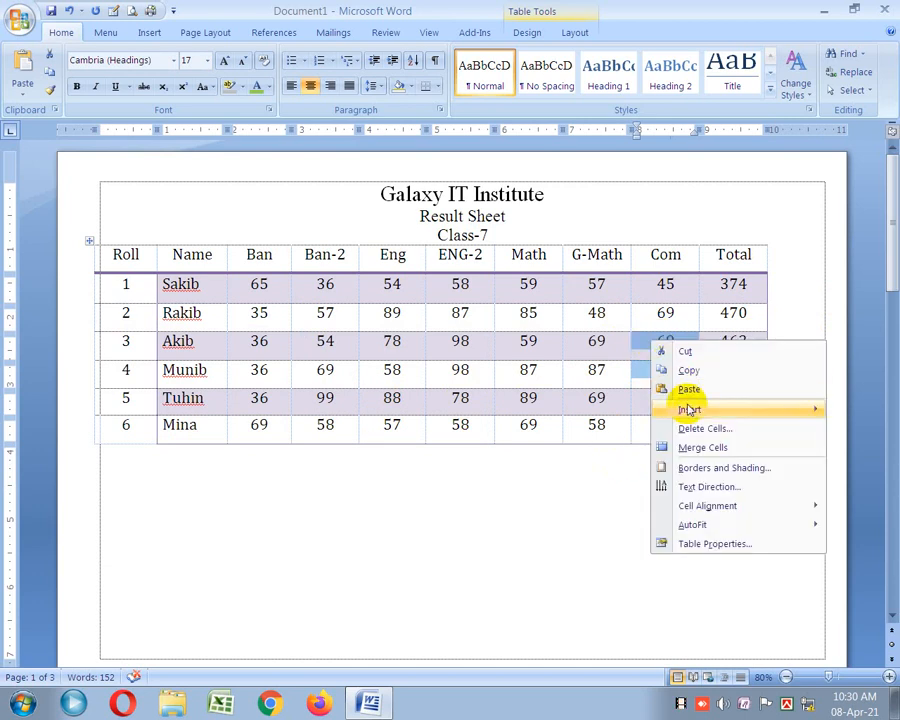
mouse_move(689, 416)
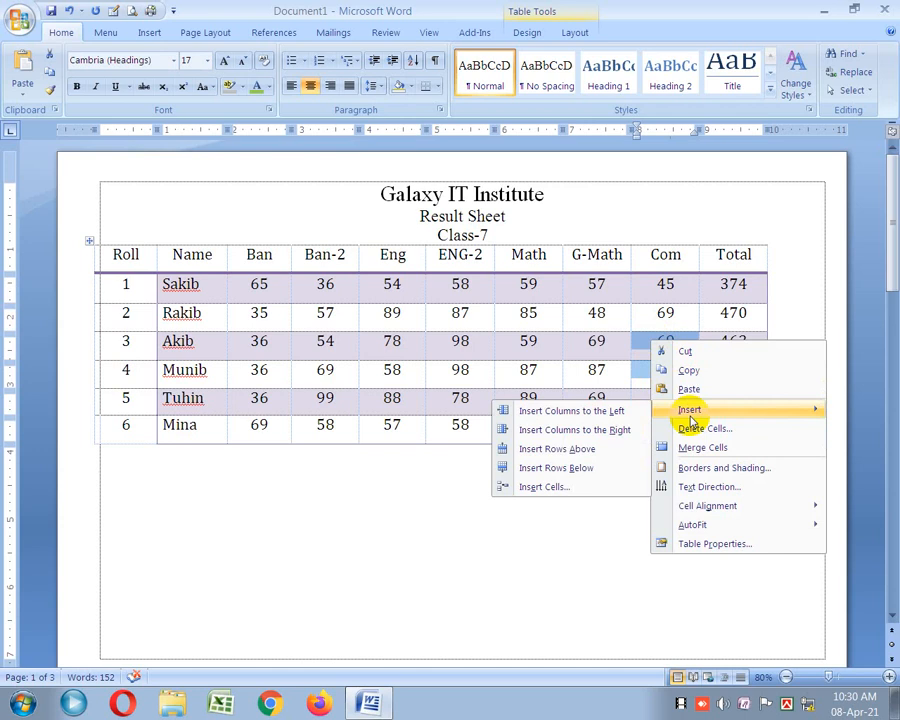
left_click(545, 488)
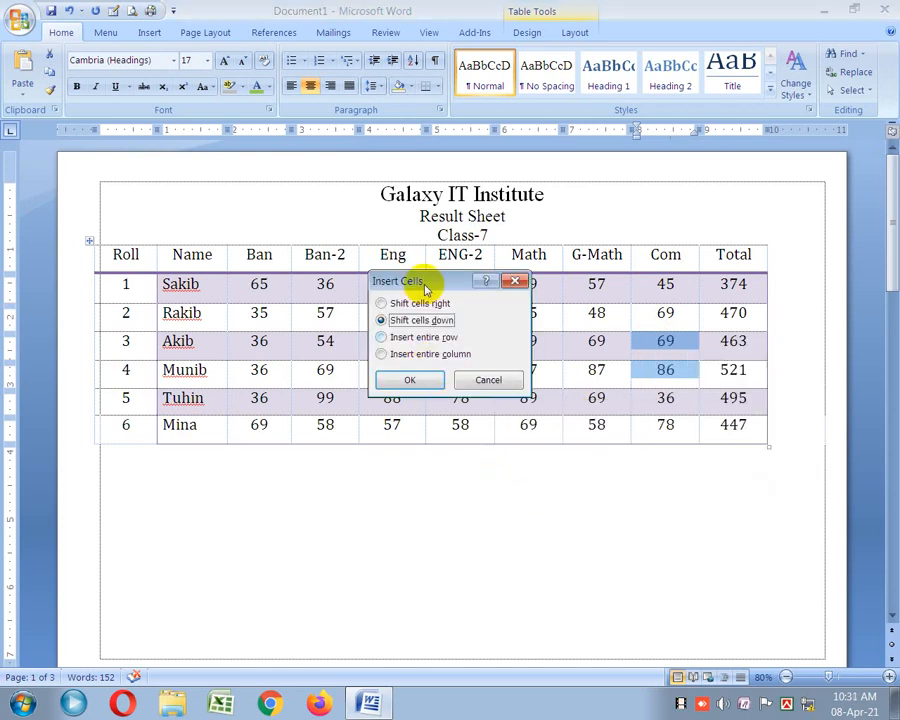
left_click_drag(426, 286, 353, 497)
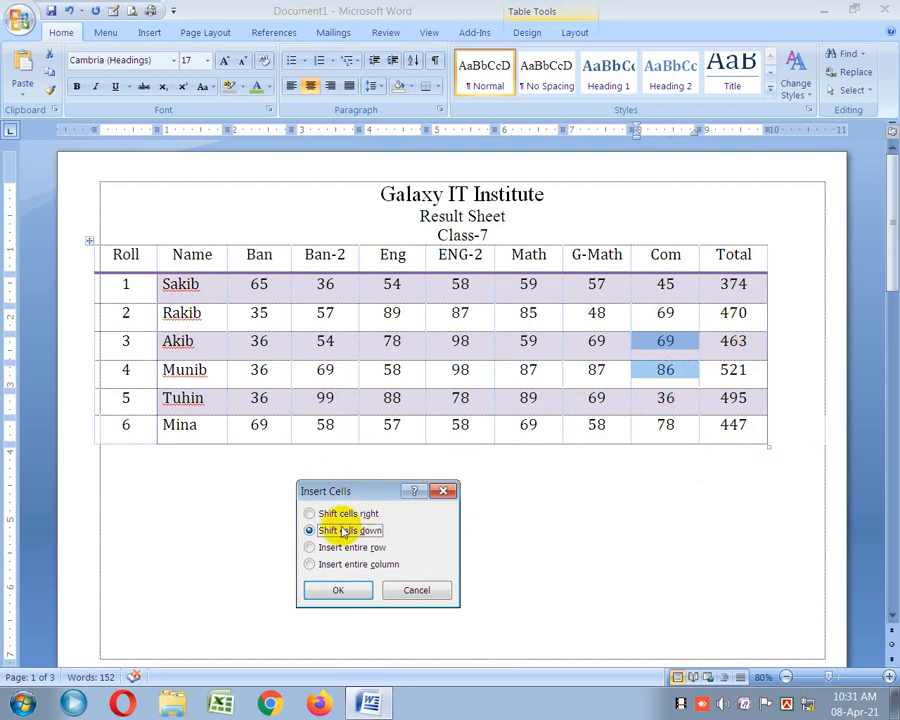
left_click(318, 588)
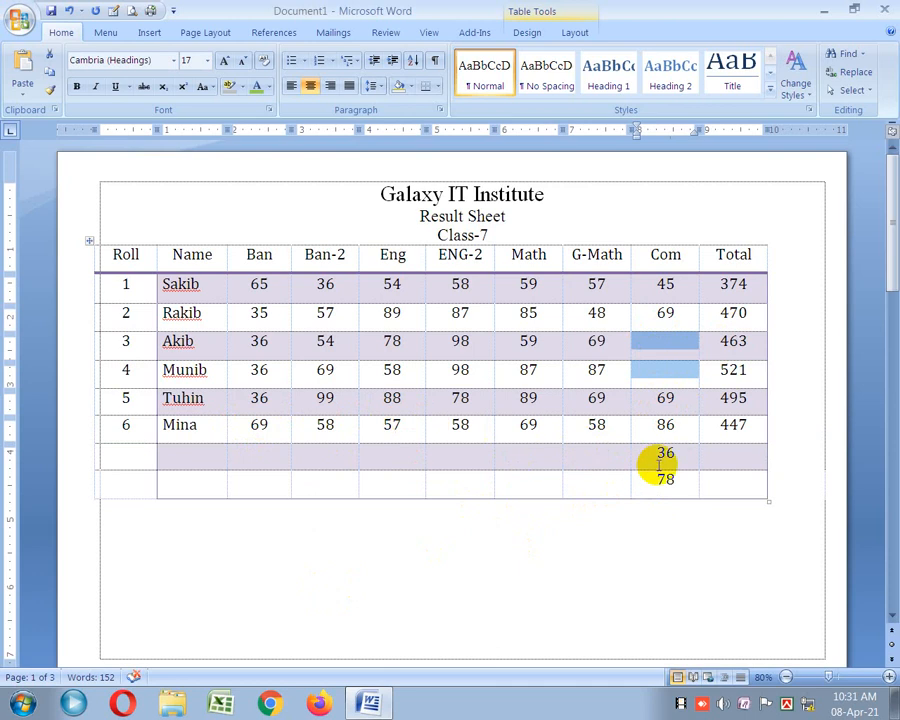
Step: Try deleting the two blank Com cells at rolls 3 and 4 with cells shifted left, and undo the deletion
left_click(664, 343)
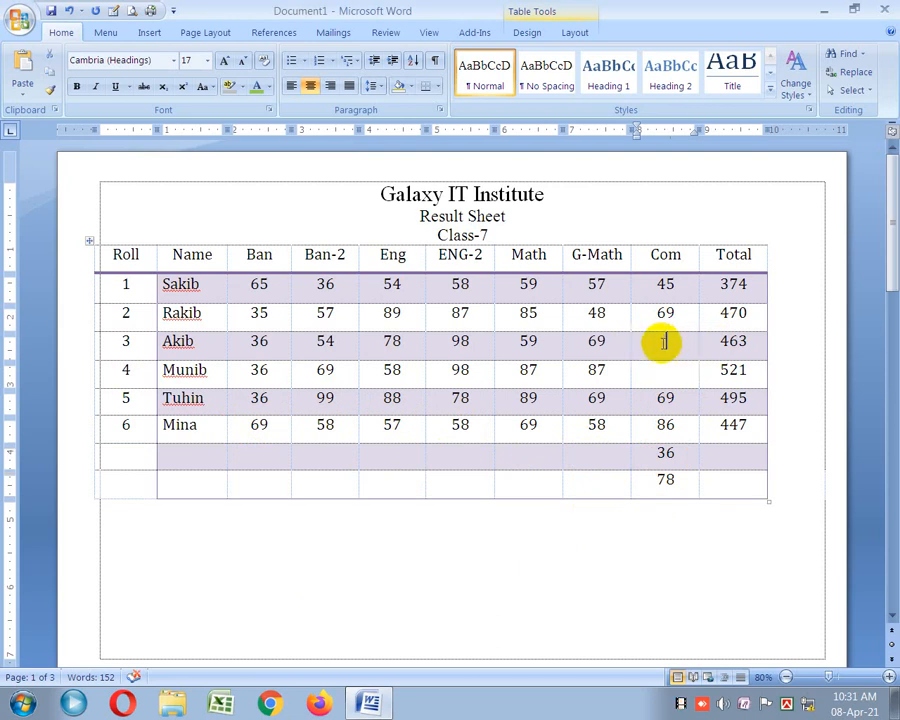
left_click_drag(658, 341, 662, 372)
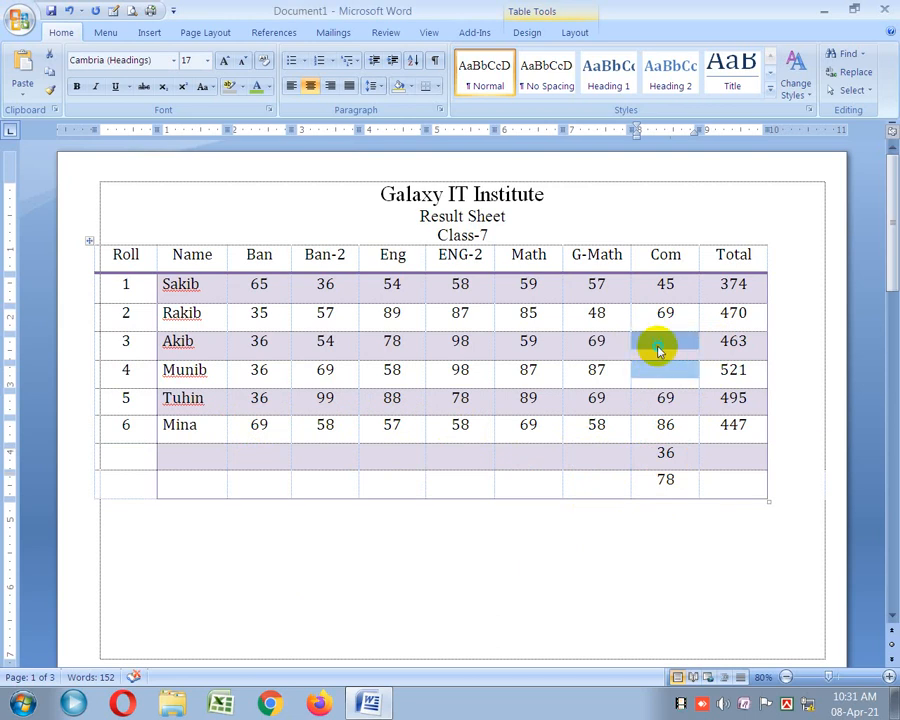
right_click(659, 350)
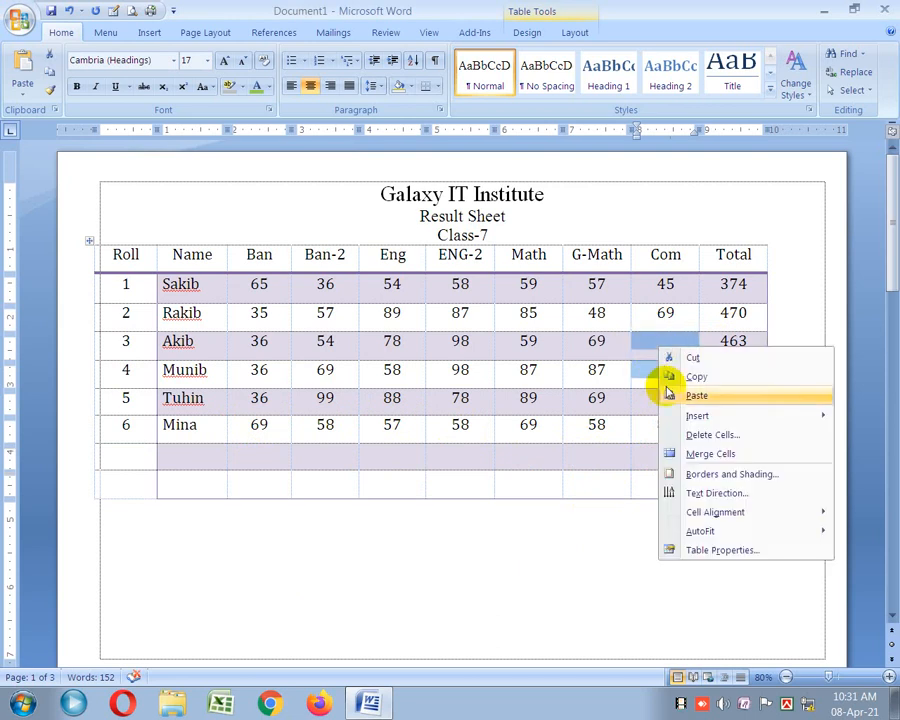
left_click(693, 436)
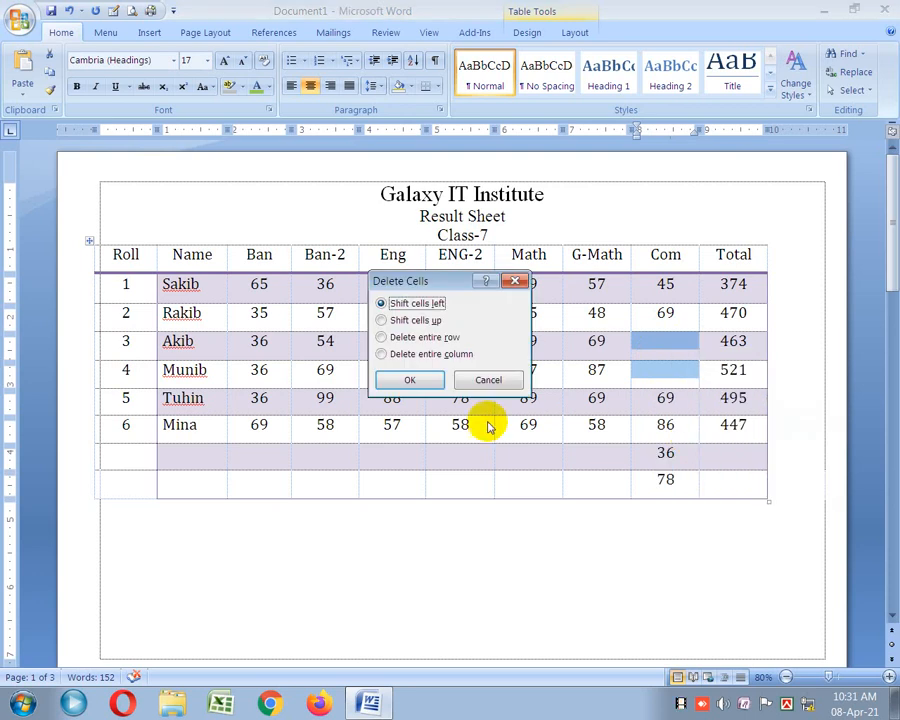
left_click(410, 382)
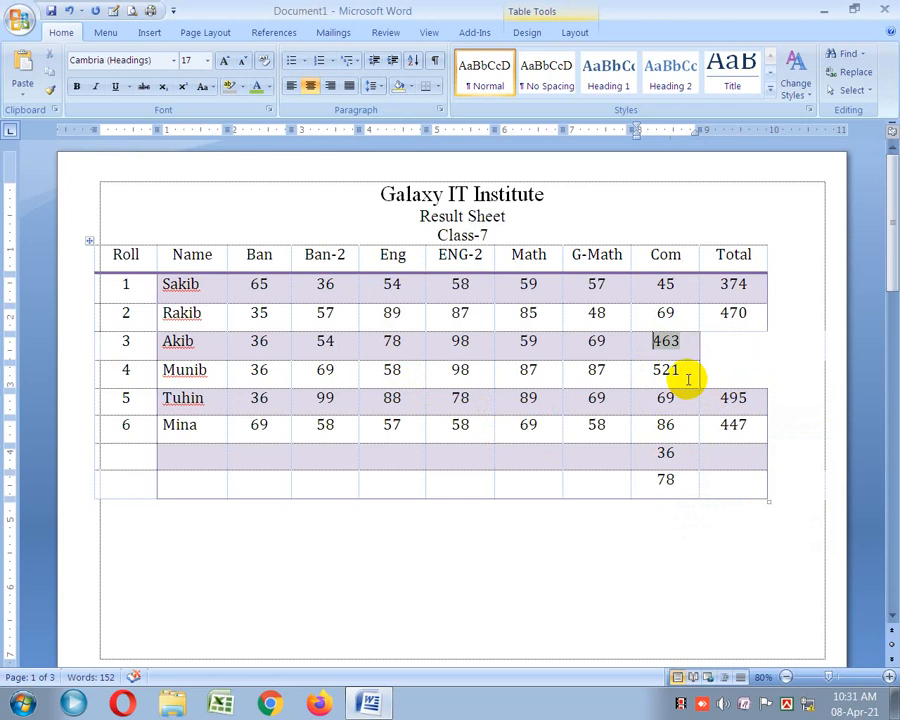
key("ctrl+z")
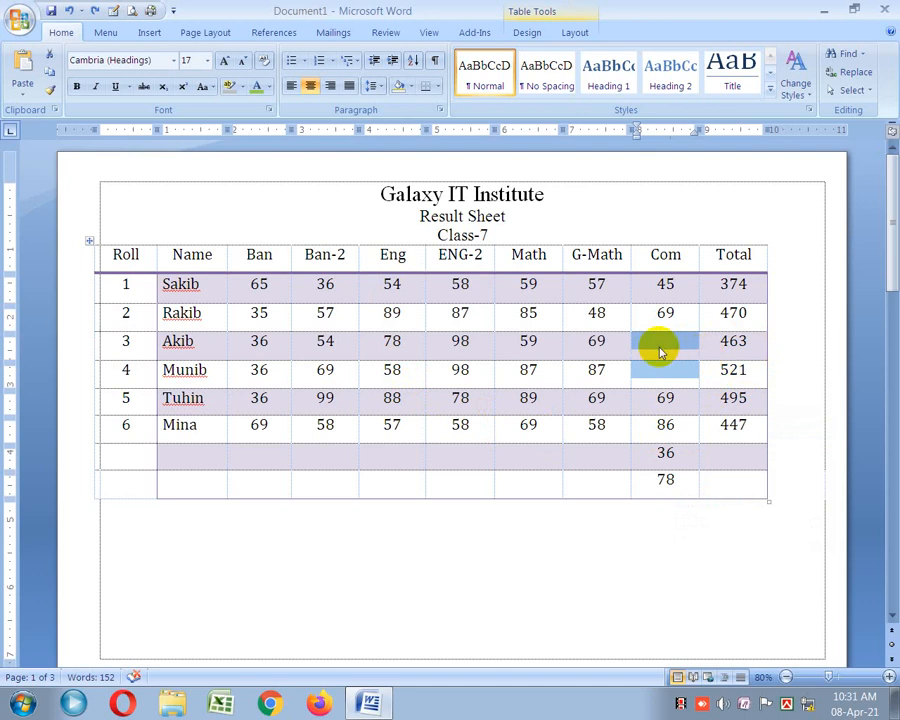
Step: Delete the two blank Com cells at rolls 3 and 4, shifting the cells below up
right_click(660, 352)
left_click(780, 432)
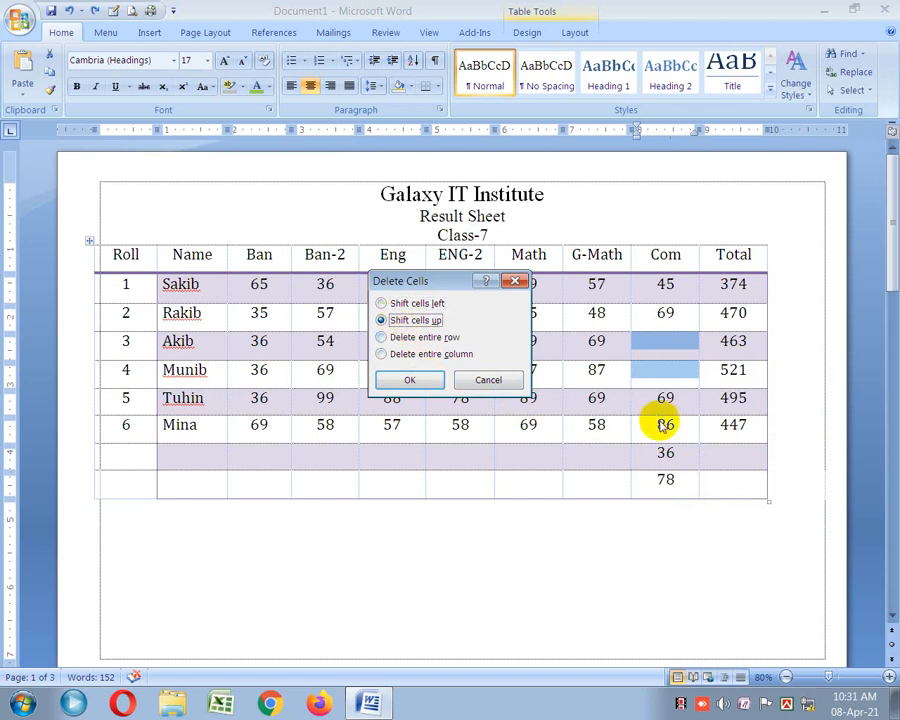
left_click(398, 380)
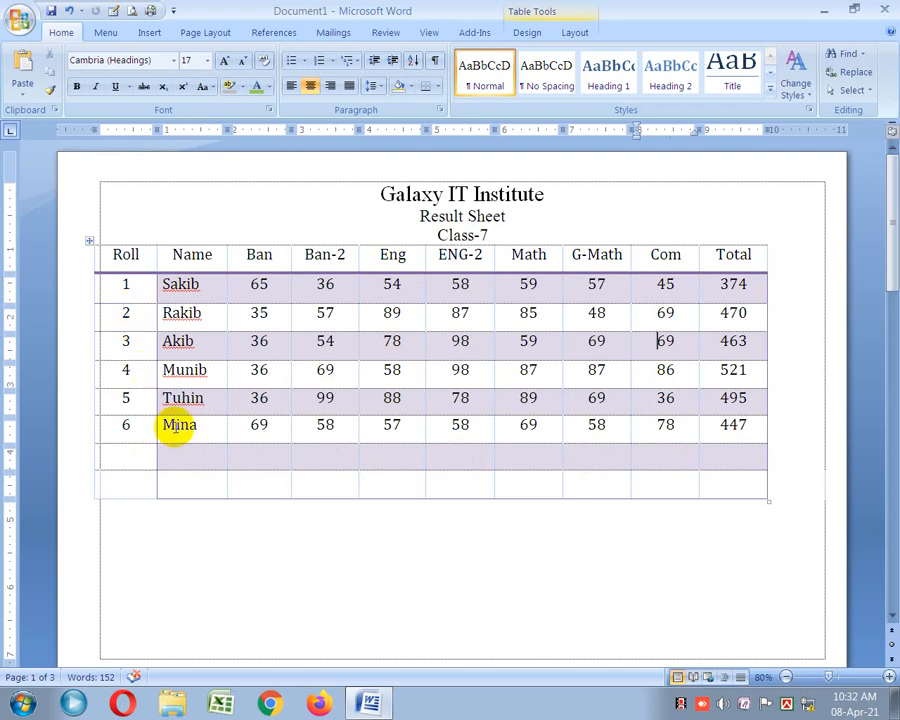
Step: Enter roll numbers 7 and 8 in the blank rows and append six blank rows to the end of the Class-7 table
left_click(150, 452)
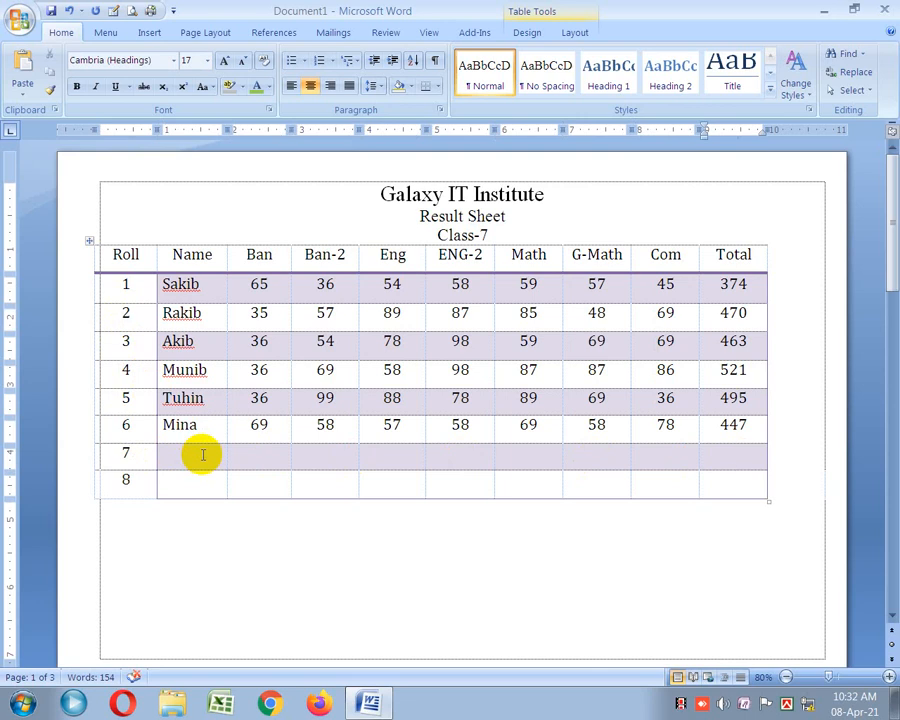
key("Tab")
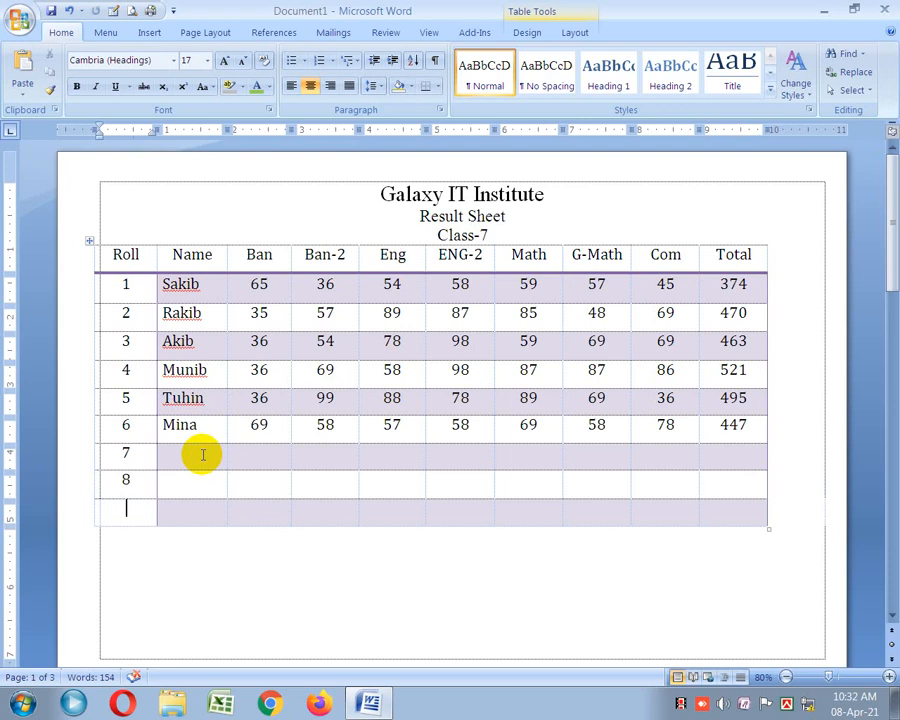
key("Tab")
key("Tab")
key("Tab")
key("Tab")
key("Tab")
key("Tab")
key("Tab")
key("Tab")
key("Tab")
key("Tab")
key("Tab")
key("Tab")
key("Tab")
key("Tab")
key("Tab")
key("Tab")
key("Tab")
key("Tab")
key("Tab")
key("Tab")
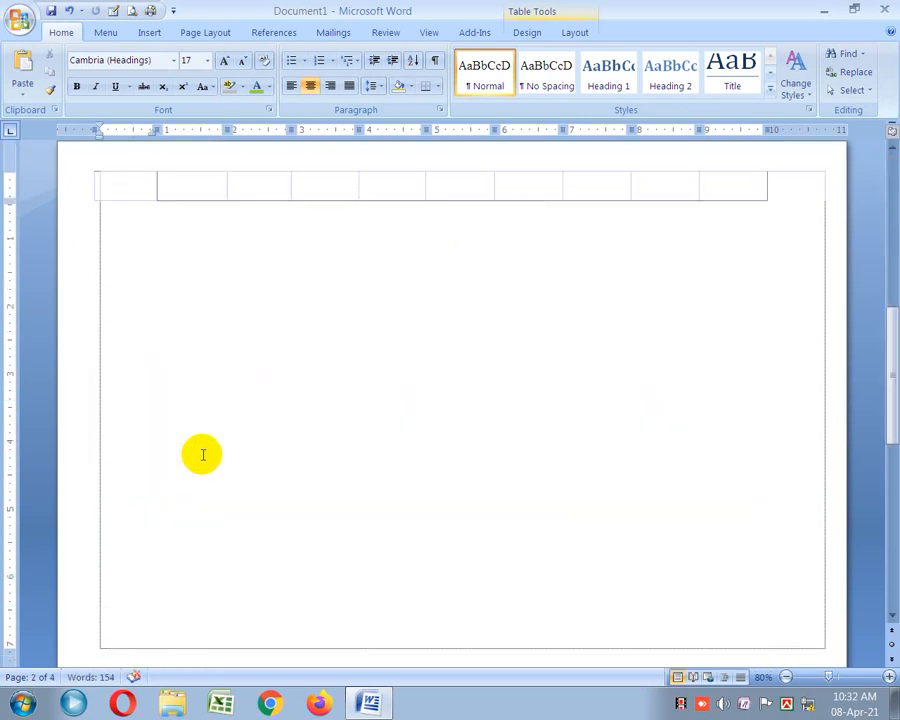
Step: Delete the last three blank rows of the Class-7 table as entire rows
scroll(32, 464, "up", 5)
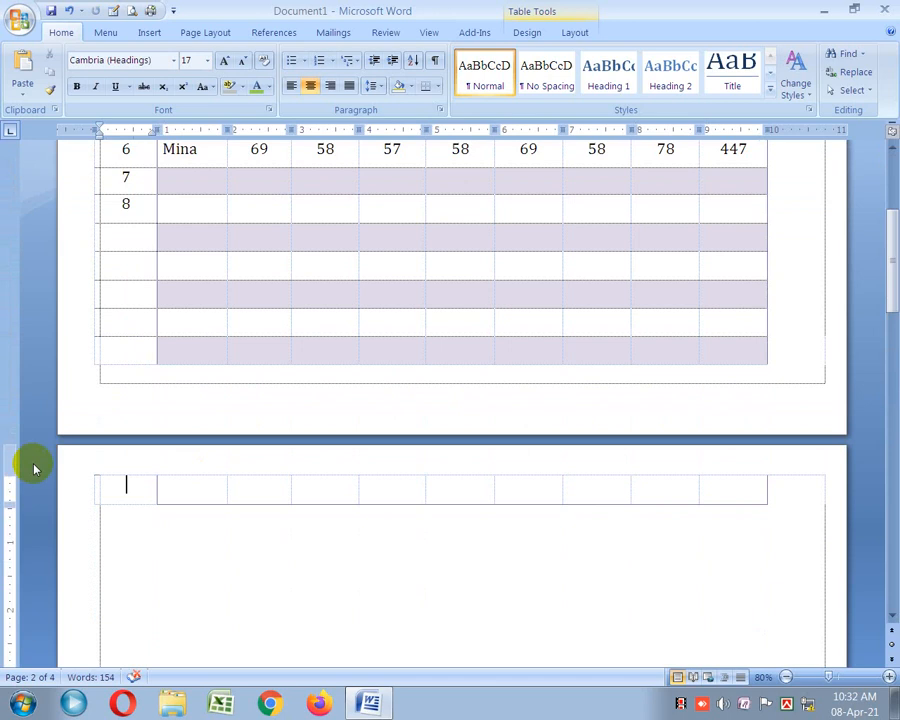
left_click_drag(704, 460, 108, 322)
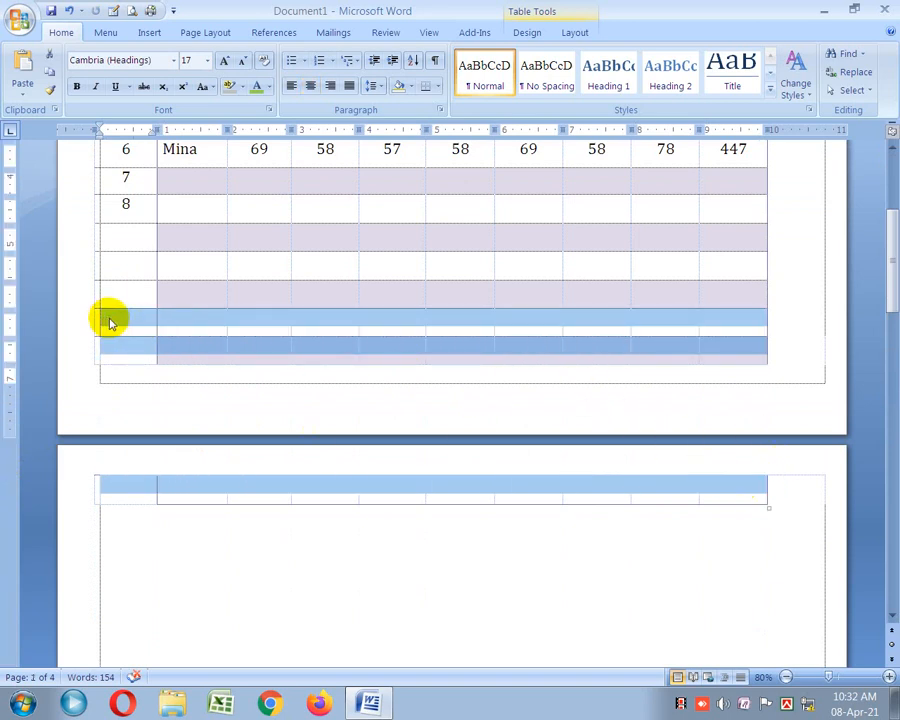
right_click(110, 322)
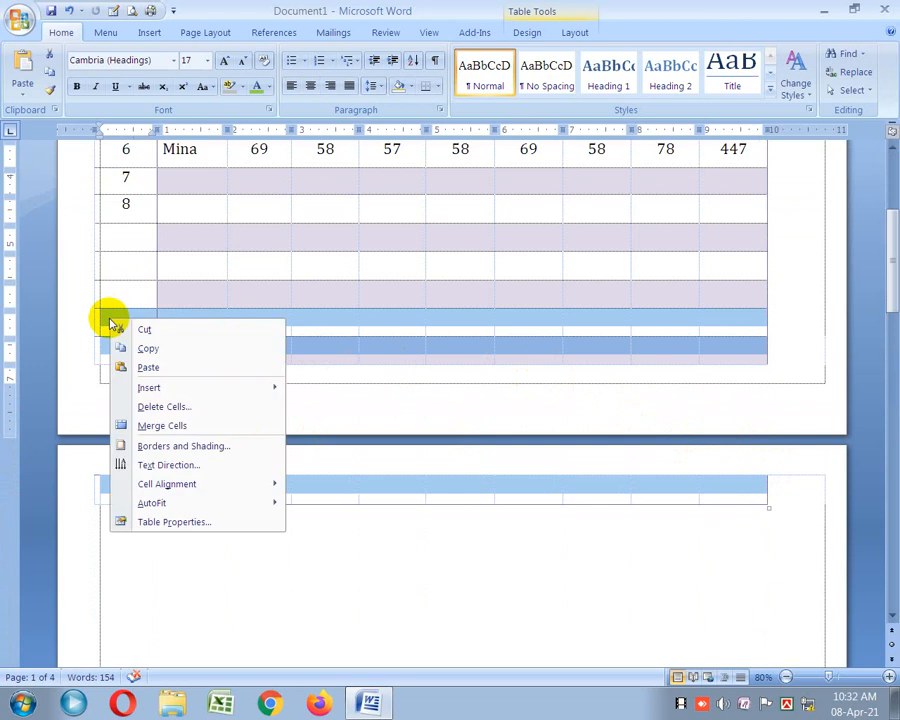
left_click(163, 408)
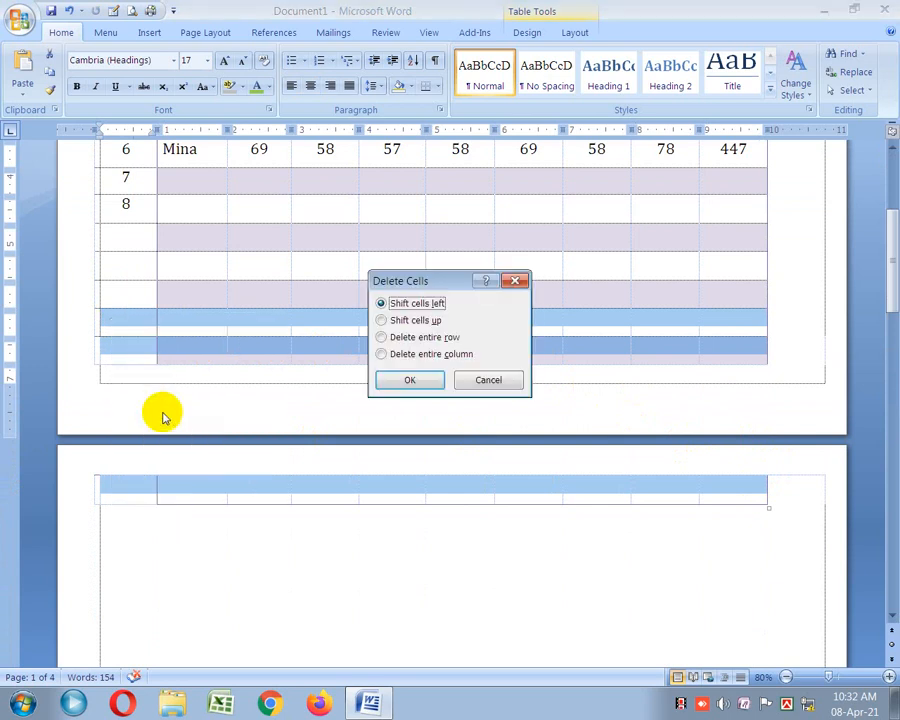
left_click(420, 340)
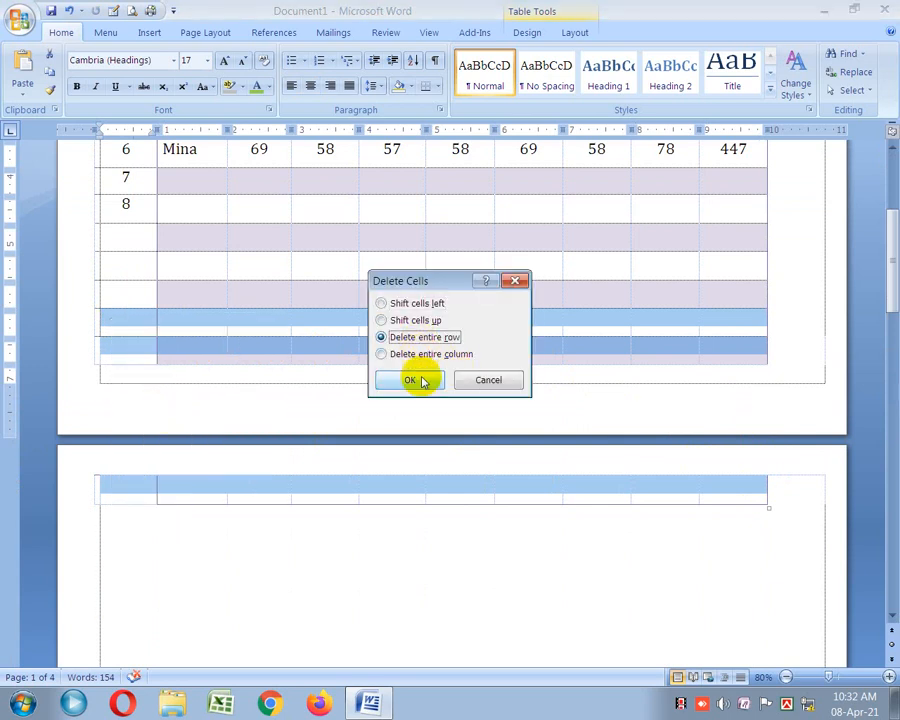
left_click(412, 378)
scroll(571, 434, "up", 3)
scroll(575, 420, "up", 1)
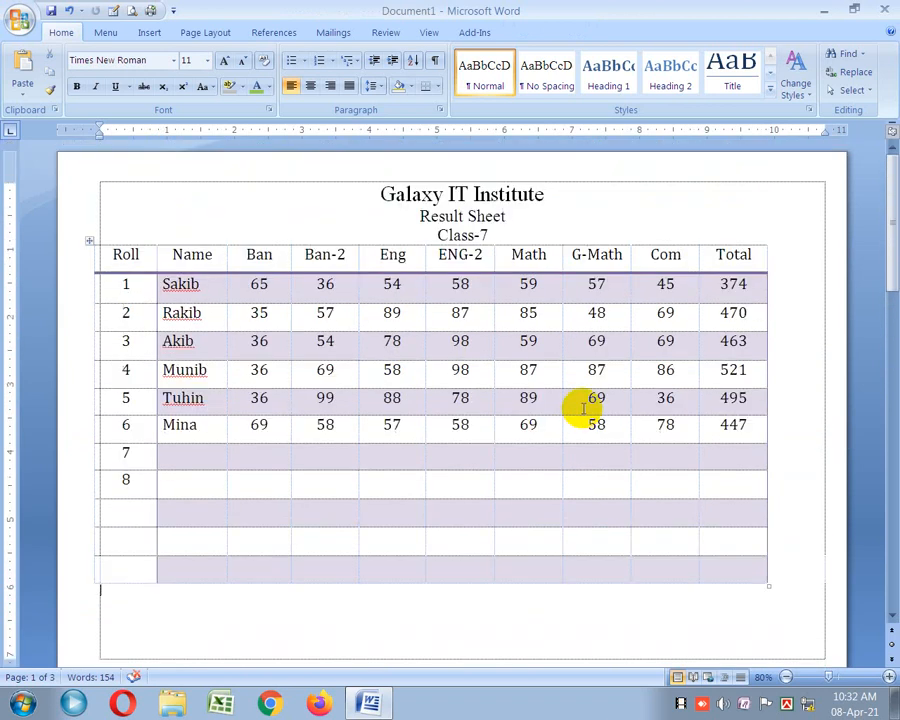
scroll(619, 402, "down", 2)
scroll(622, 400, "up", 2)
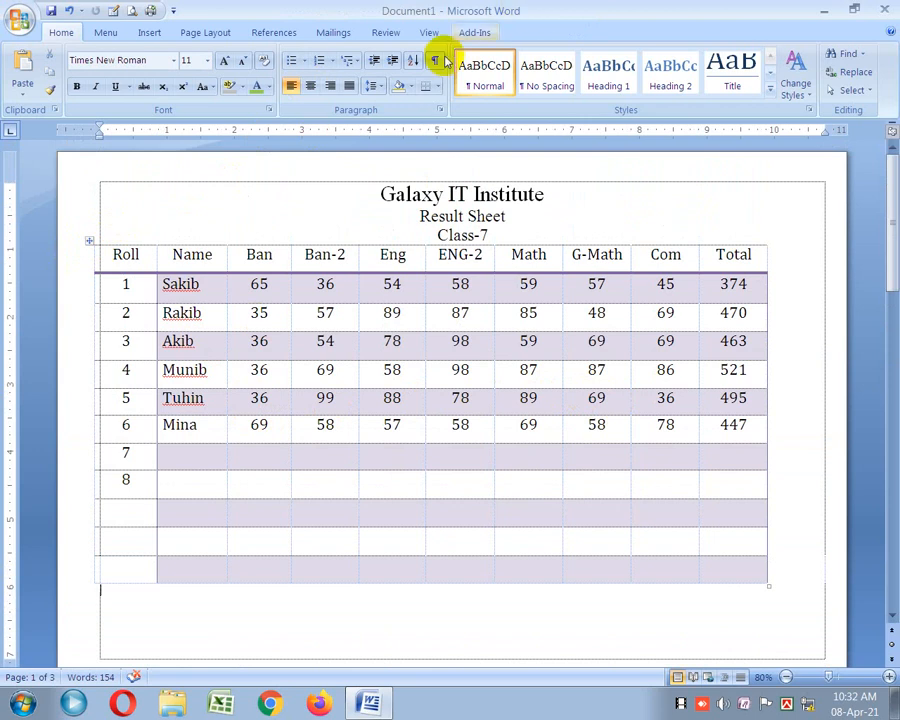
Step: Shade the roll 1 cell of the Ban-2 column with the standard light green colour
left_click(316, 285)
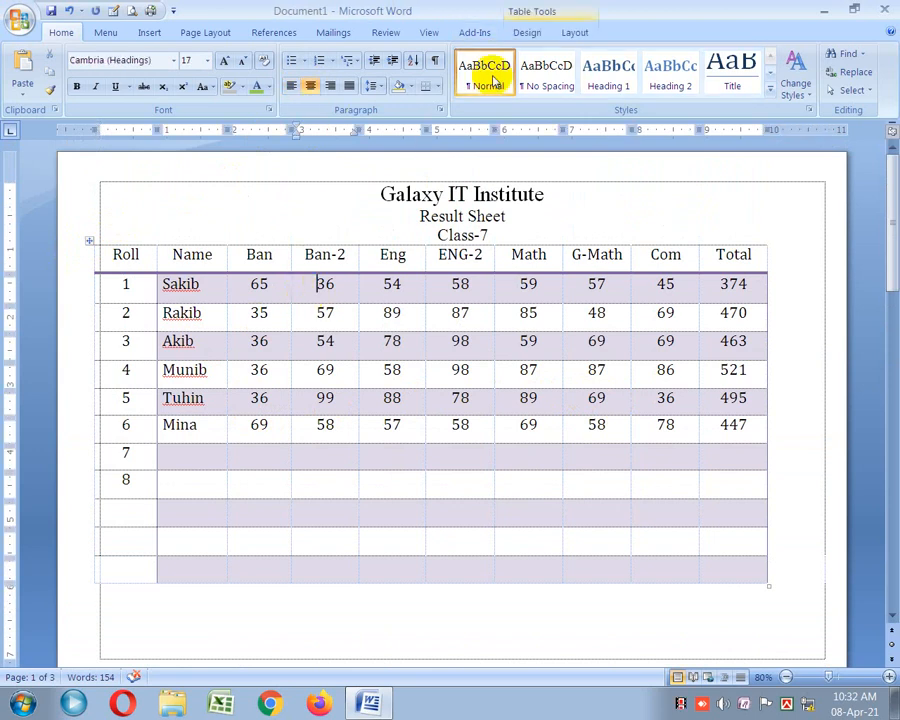
left_click(526, 32)
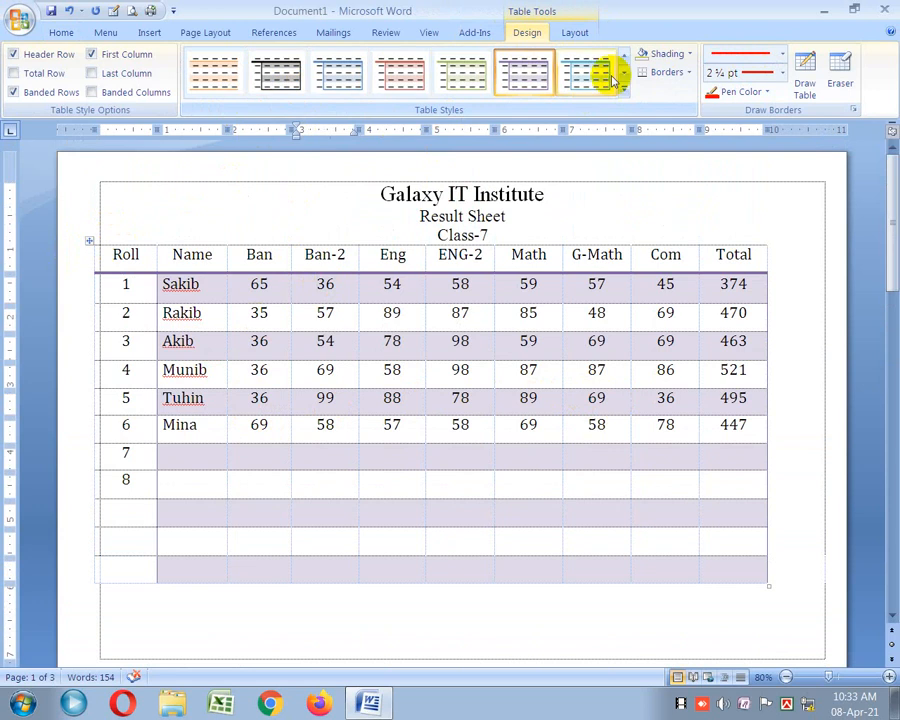
left_click(689, 57)
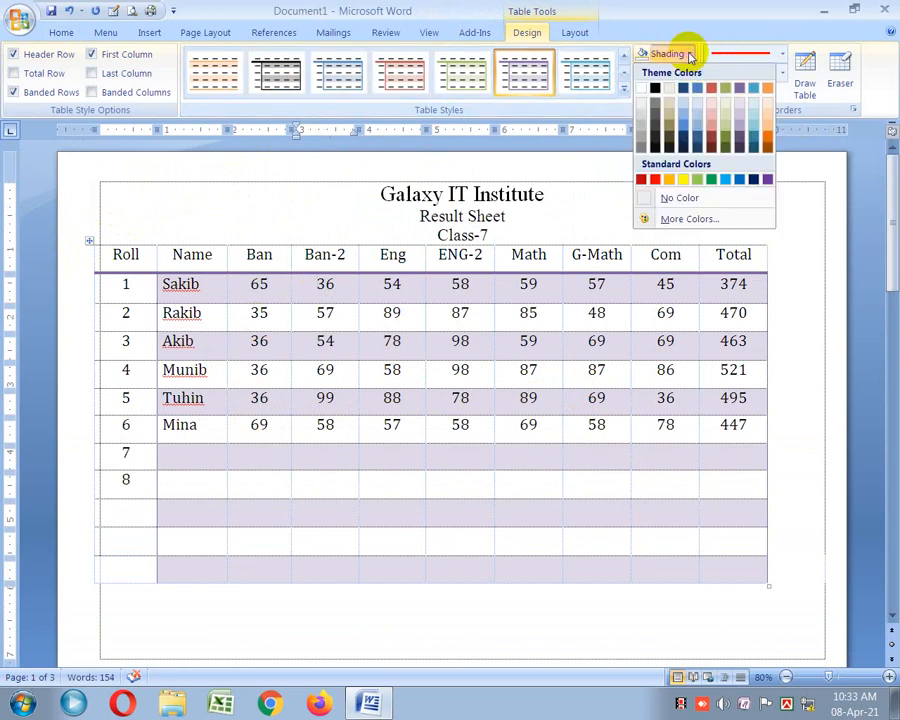
left_click(697, 182)
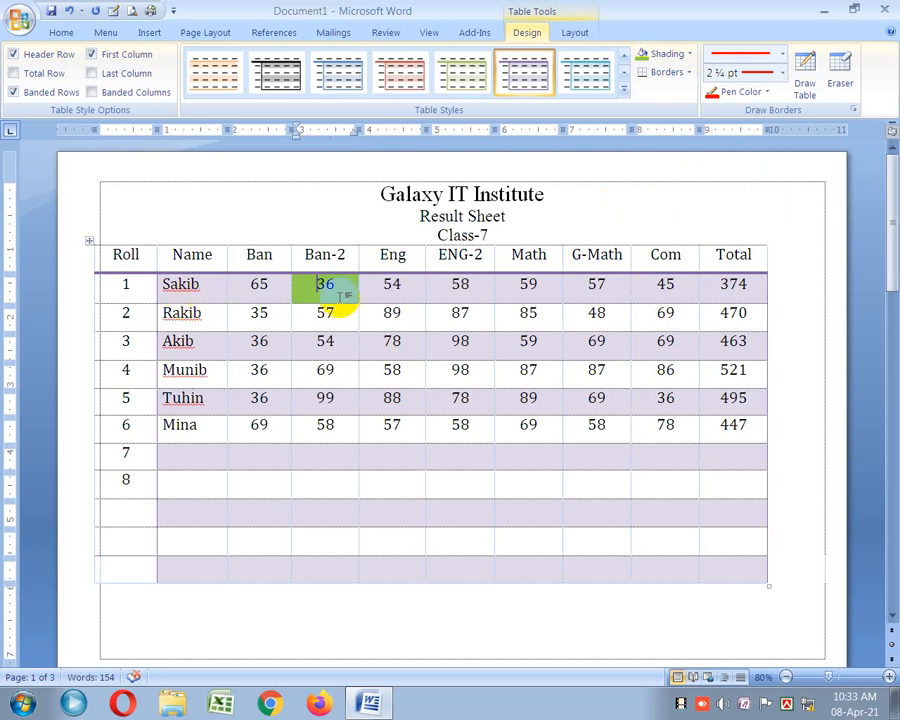
Step: Shade all cells of the Class-7 table with the standard light green colour
left_click_drag(105, 255, 730, 554)
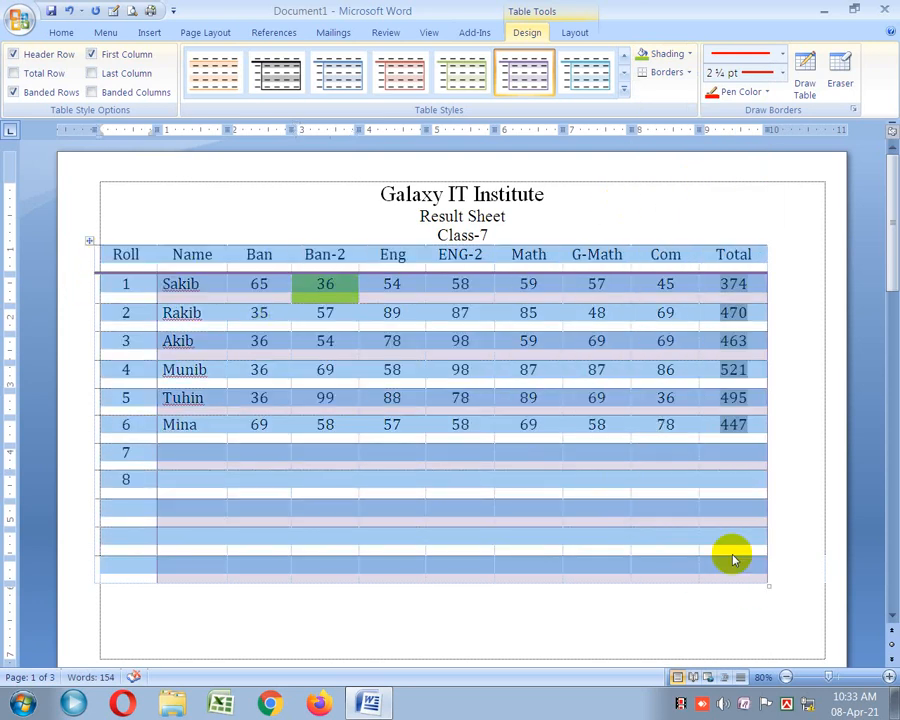
left_click(688, 53)
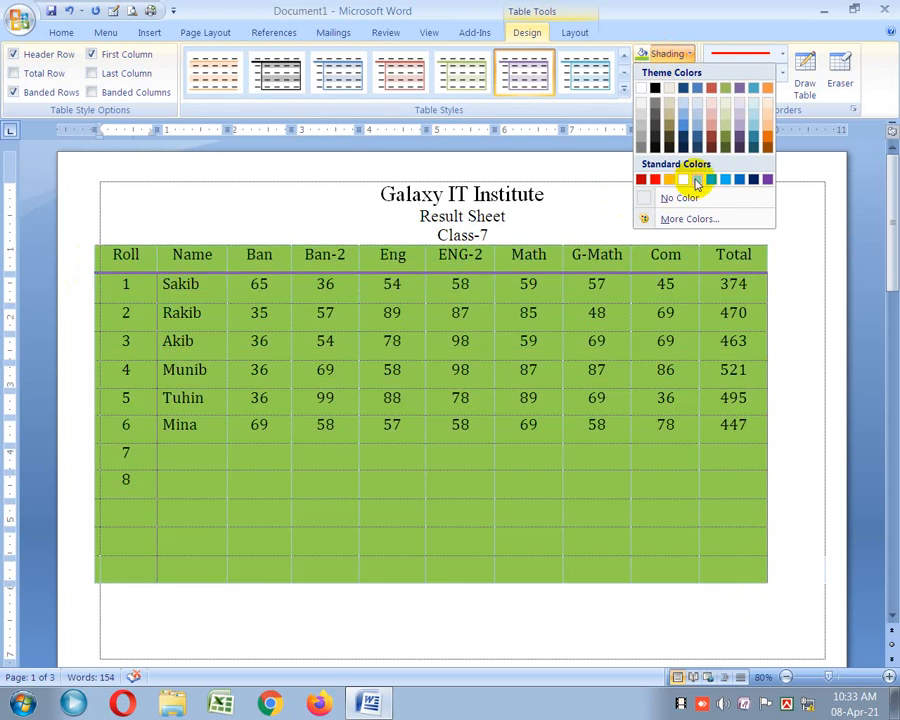
left_click(697, 180)
left_click(458, 400)
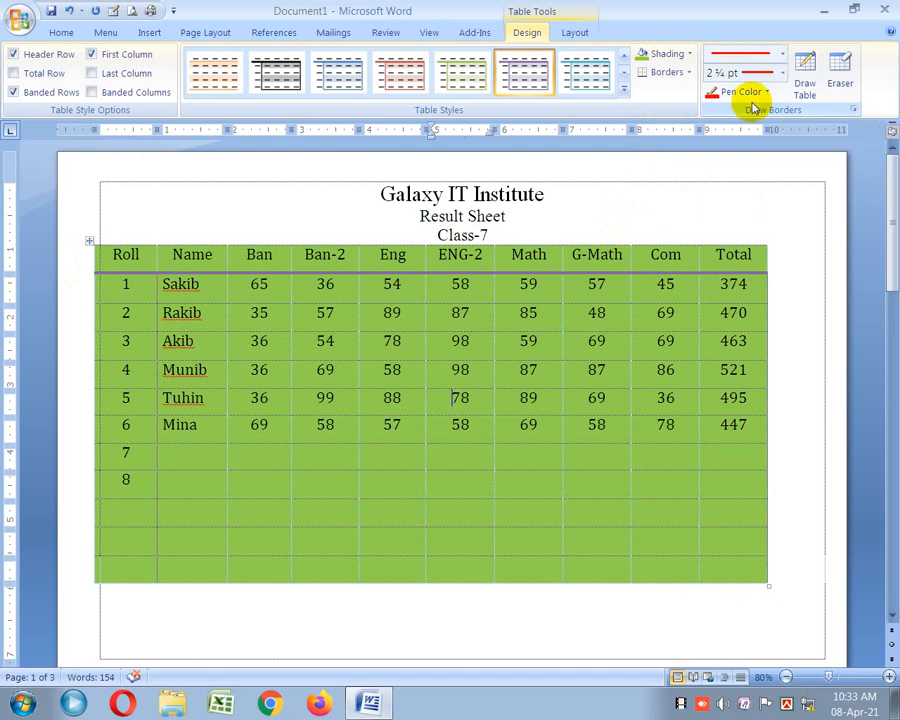
Step: Draw solid red 2 ¼ pt borders along the table's top, left and right edges and below the header row
left_click(784, 56)
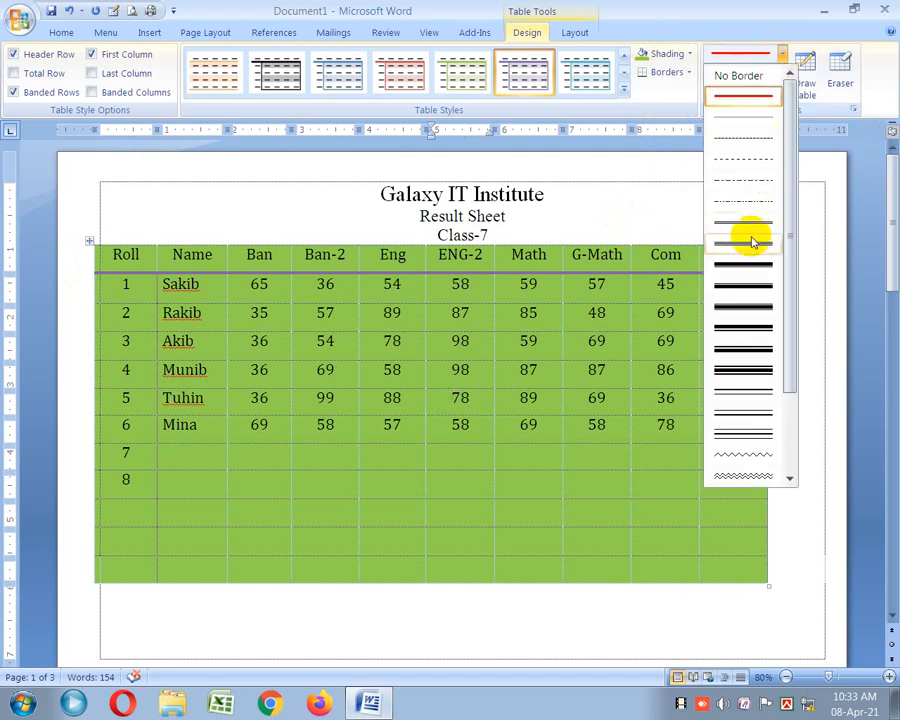
left_click(745, 117)
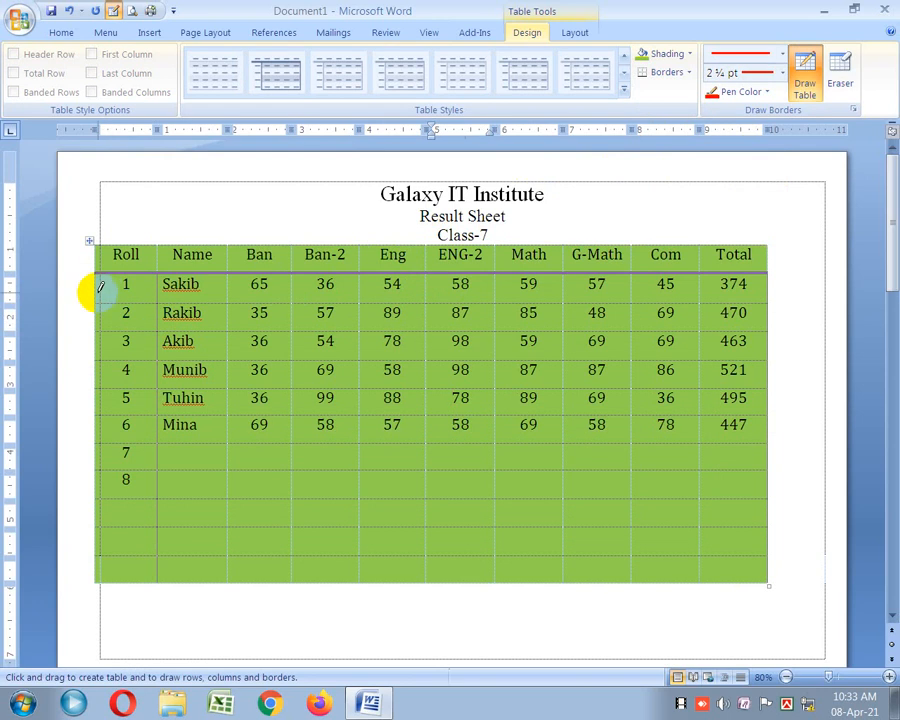
mouse_move(100, 240)
left_mouse_down()
mouse_move(96, 247)
mouse_move(723, 231)
mouse_move(762, 244)
left_mouse_up()
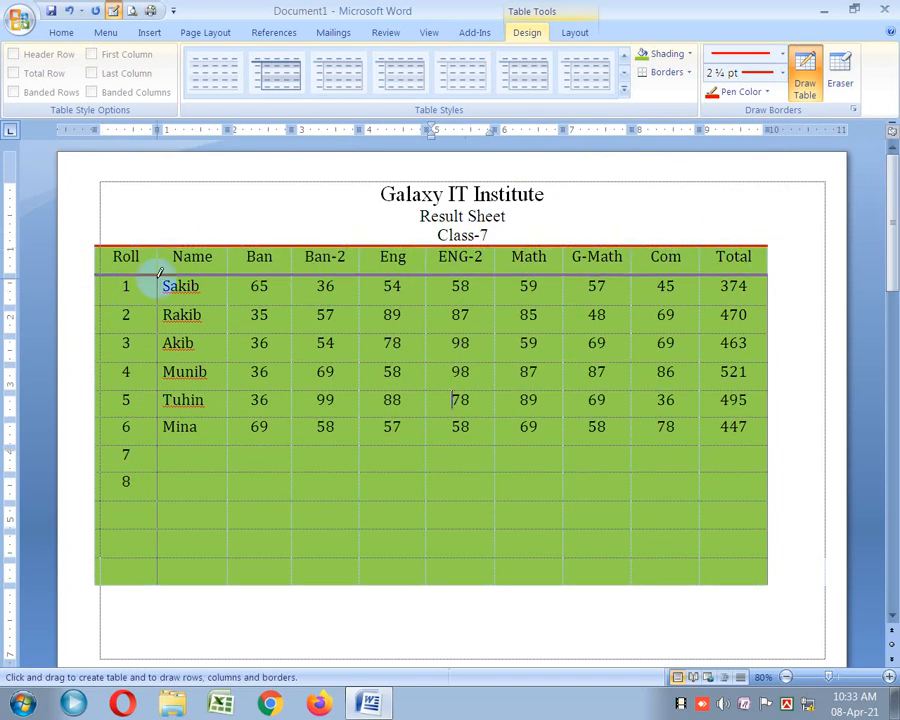
mouse_move(97, 245)
left_mouse_down()
mouse_move(104, 432)
mouse_move(96, 583)
left_mouse_up()
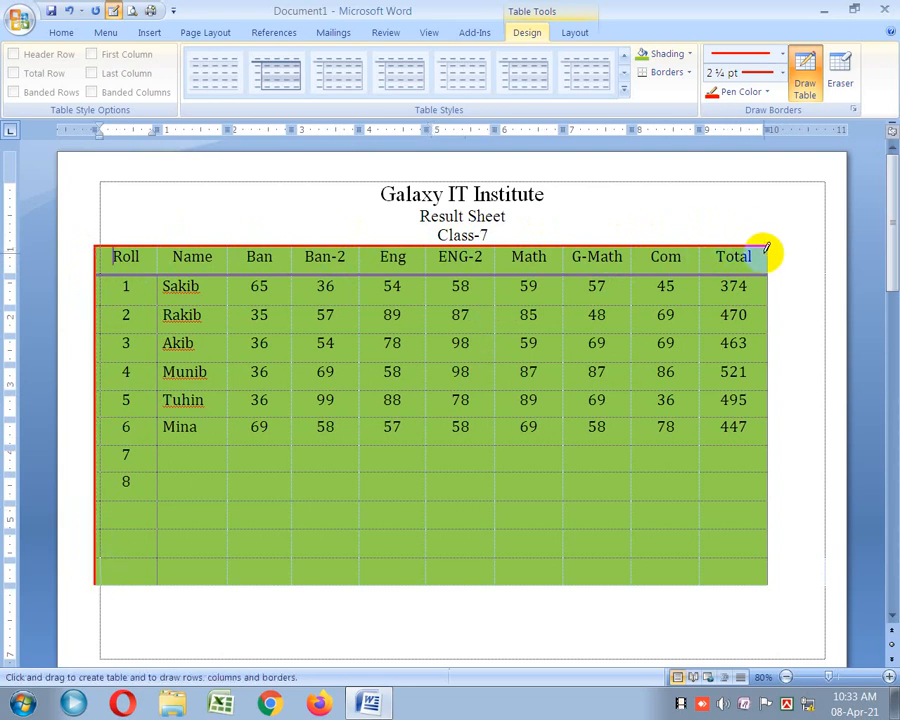
mouse_move(766, 248)
left_mouse_down()
mouse_move(779, 538)
mouse_move(767, 583)
left_mouse_up()
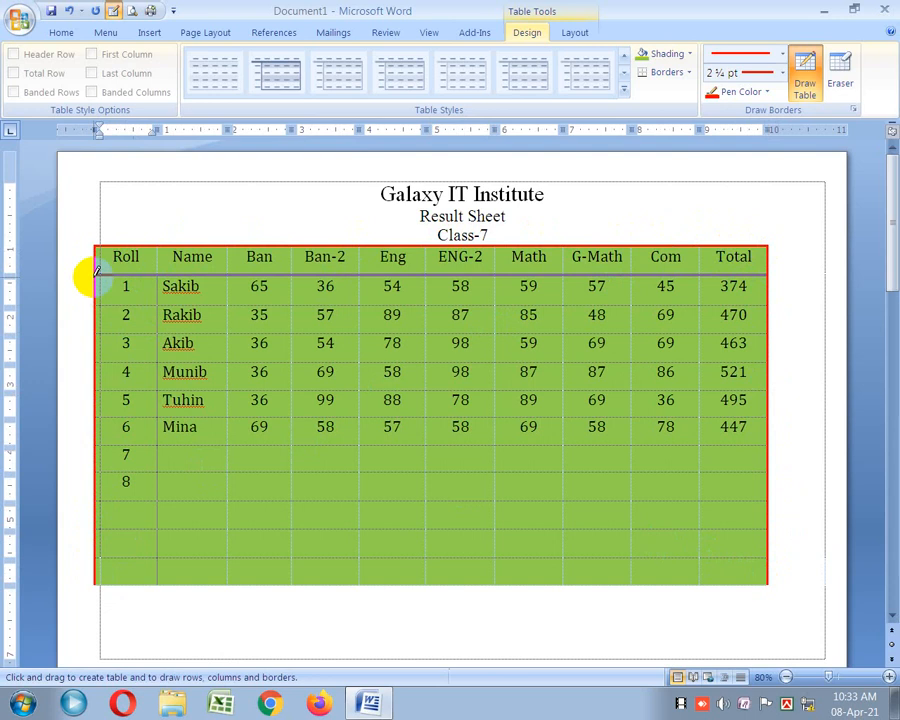
left_click_drag(86, 275, 765, 272)
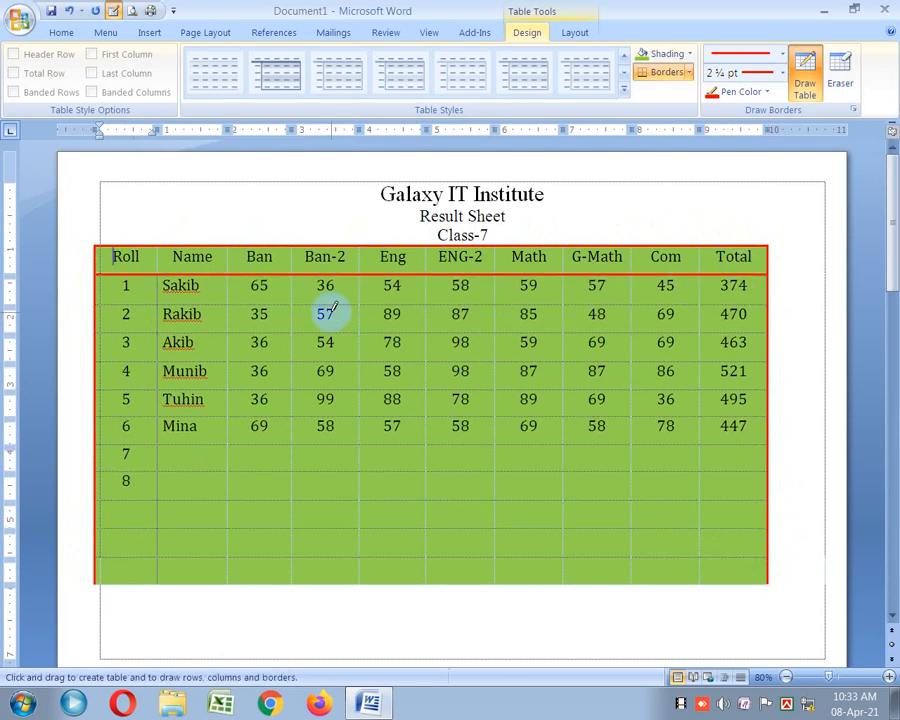
Step: Draw solid red 2 ¼ pt borders over the table's remaining interior row and column lines, and stop drawing borders
left_click_drag(118, 303, 354, 305)
key("ctrl+z")
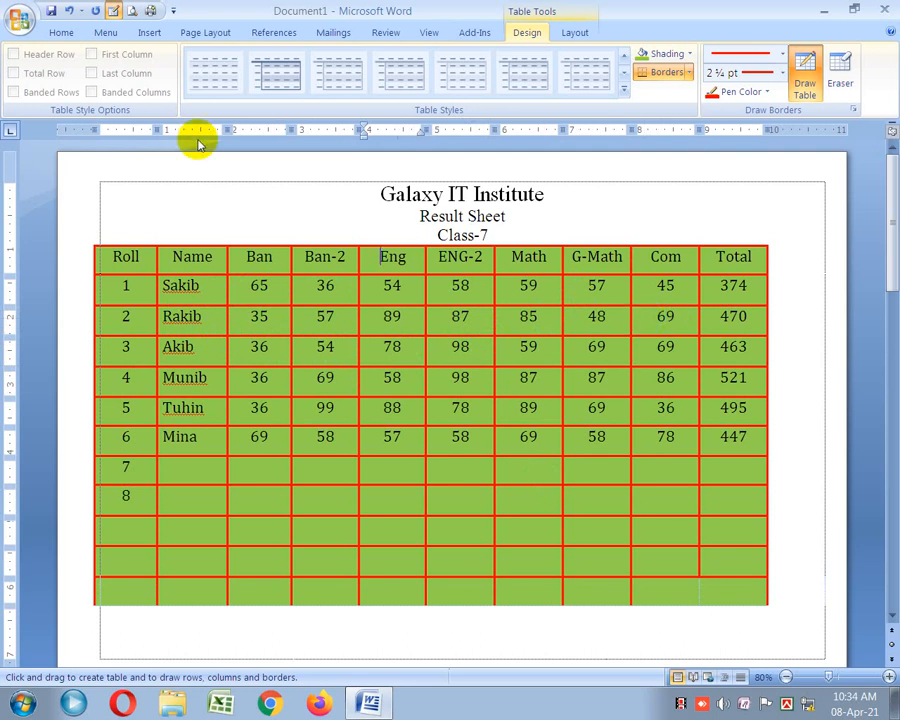
left_click(577, 32)
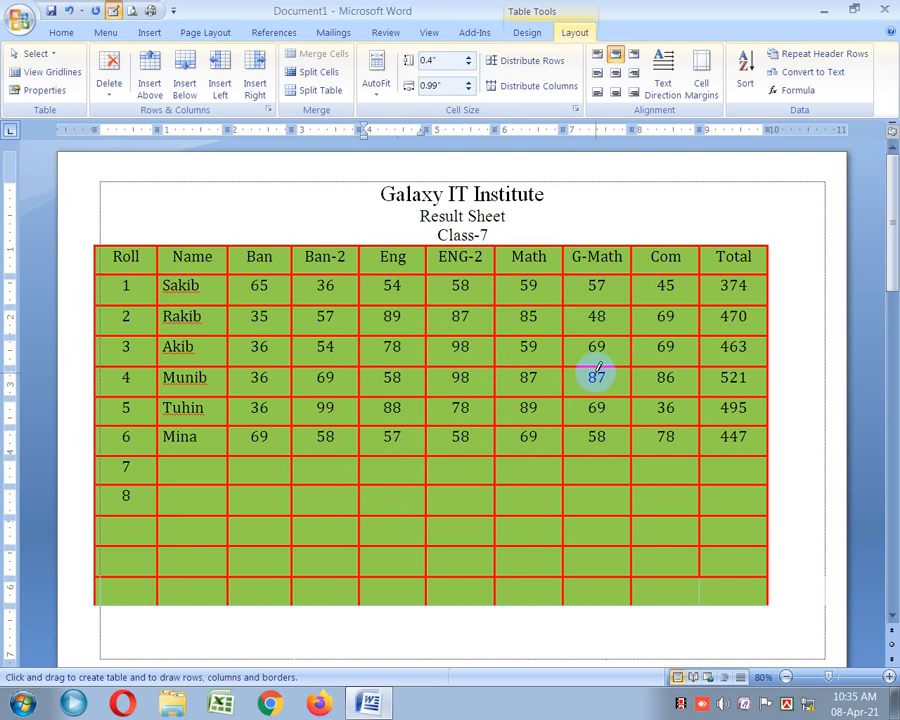
left_click(526, 33)
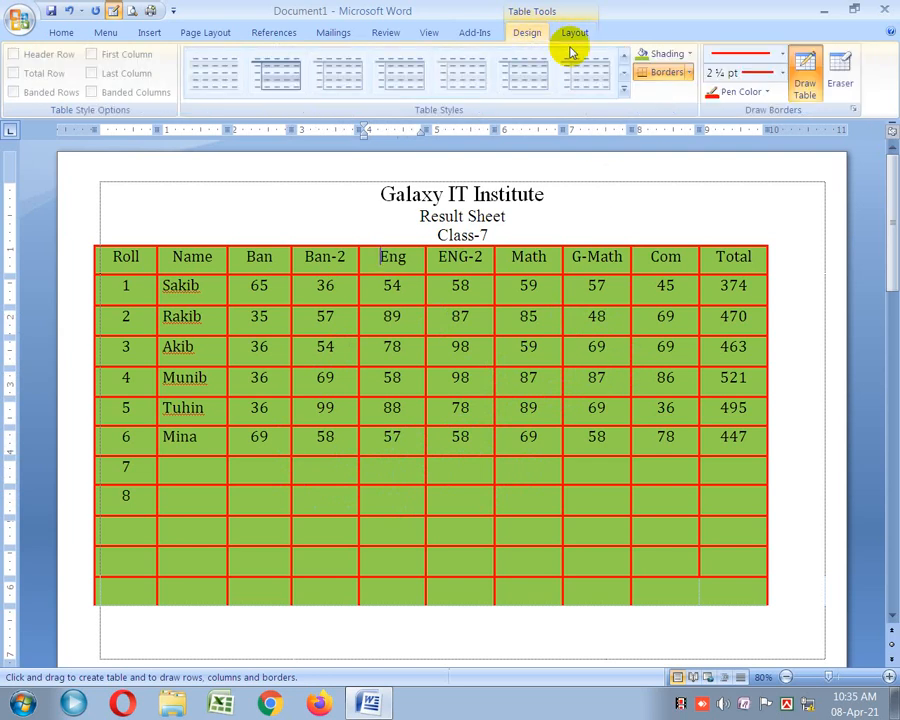
left_click(805, 88)
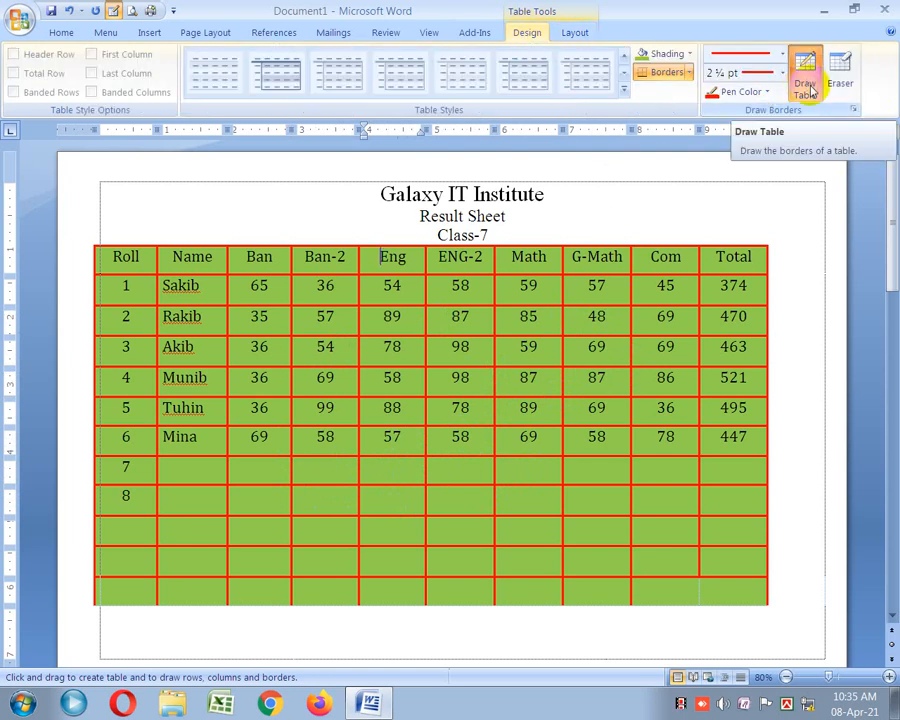
Step: Stop drawing borders and merge the four Eng and ENG-2 cells of the roll 7 and roll 8 rows into one cell
left_click(805, 86)
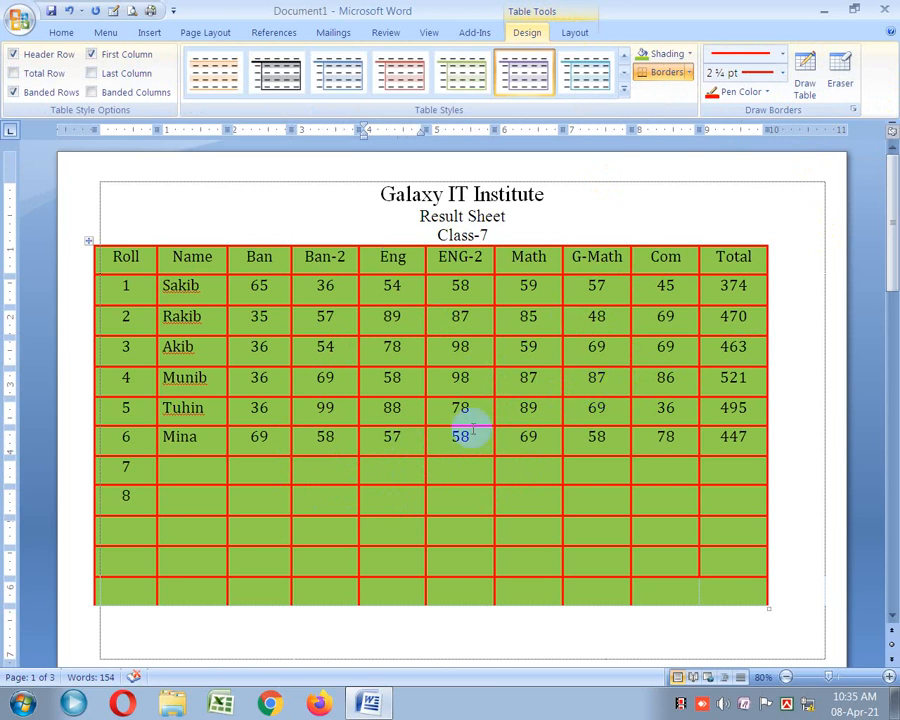
left_click(572, 30)
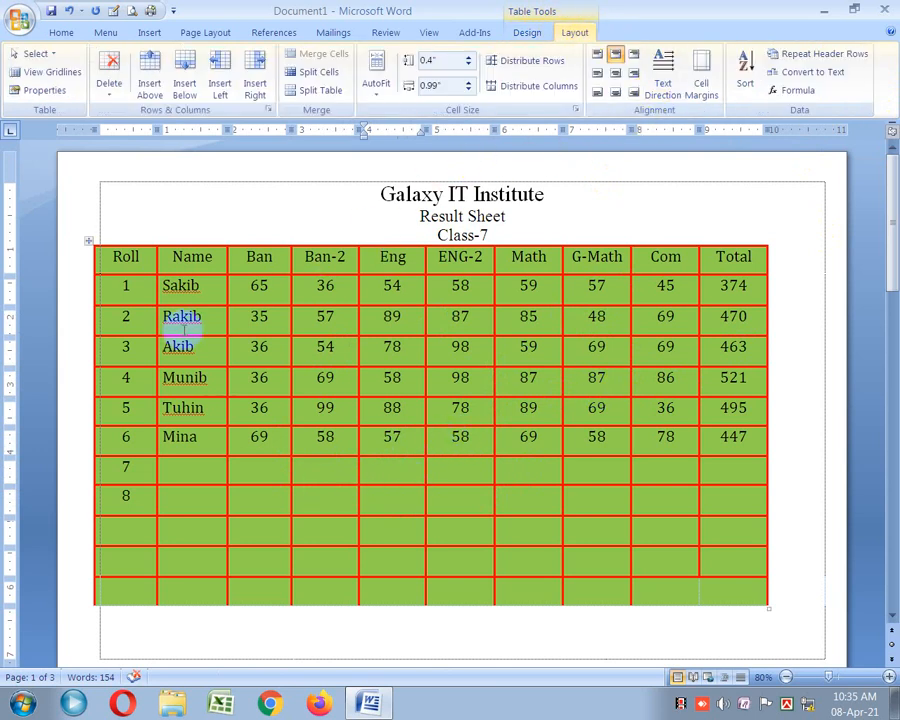
left_click(405, 491)
left_click_drag(398, 484, 470, 505)
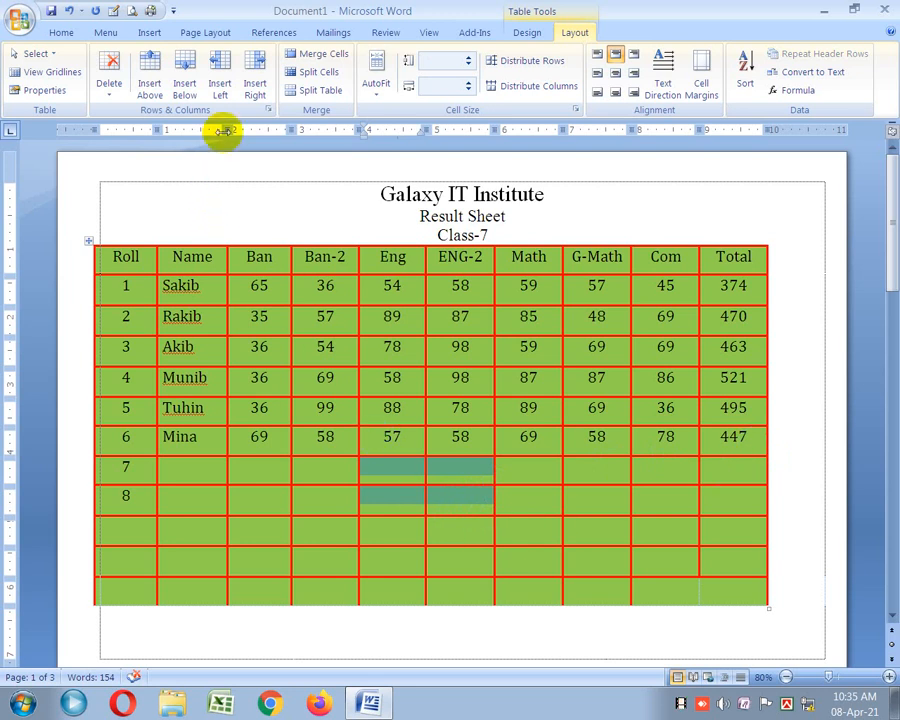
left_click(305, 60)
left_click(470, 474)
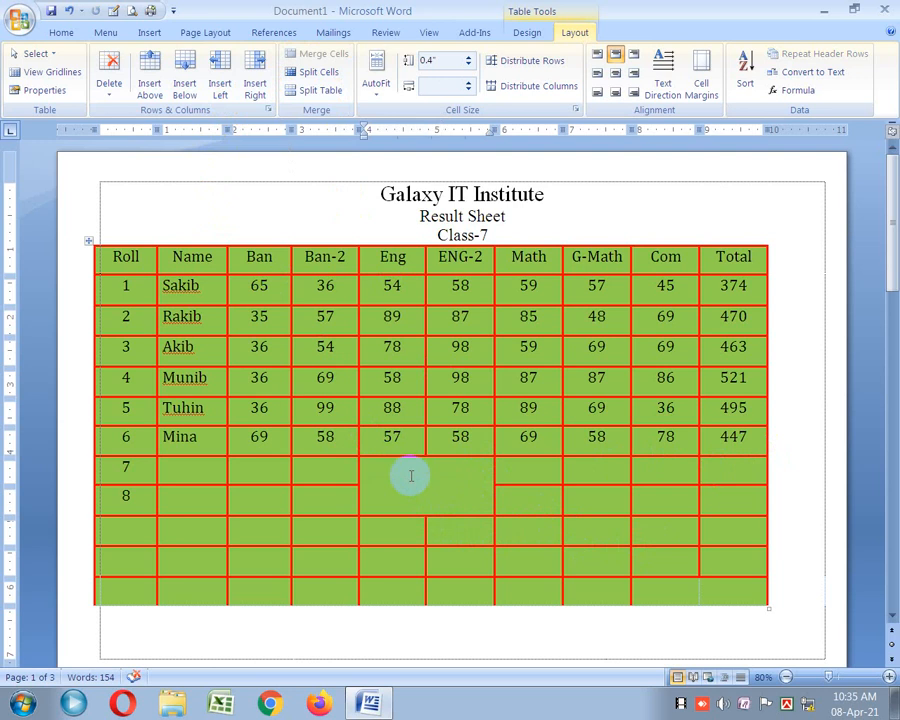
Step: Split the merged cell below the Eng and ENG-2 columns into 3 columns and 2 rows
left_click(313, 73)
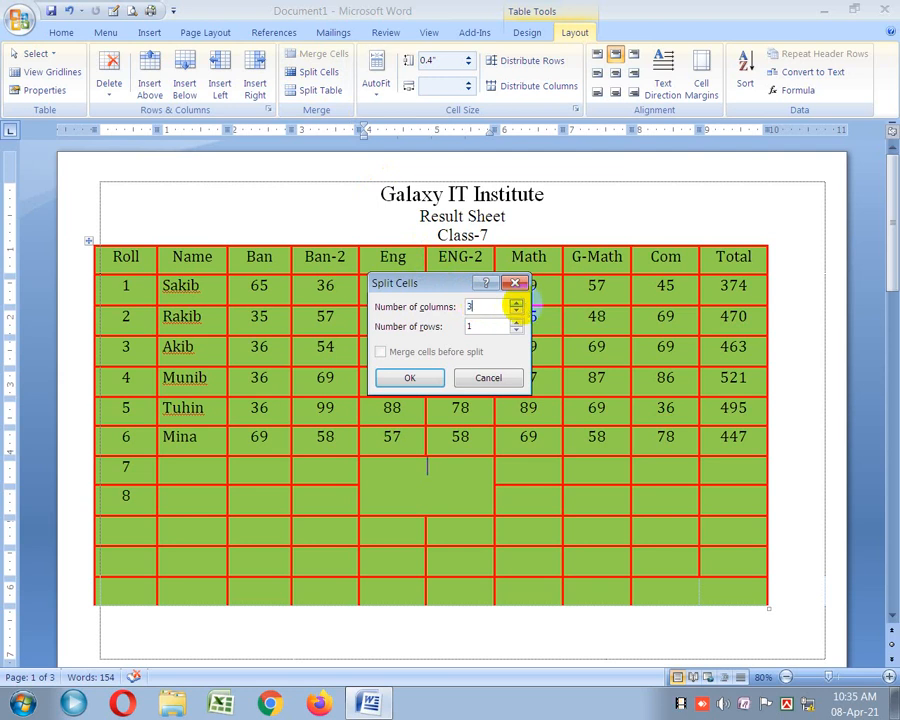
left_click(466, 328)
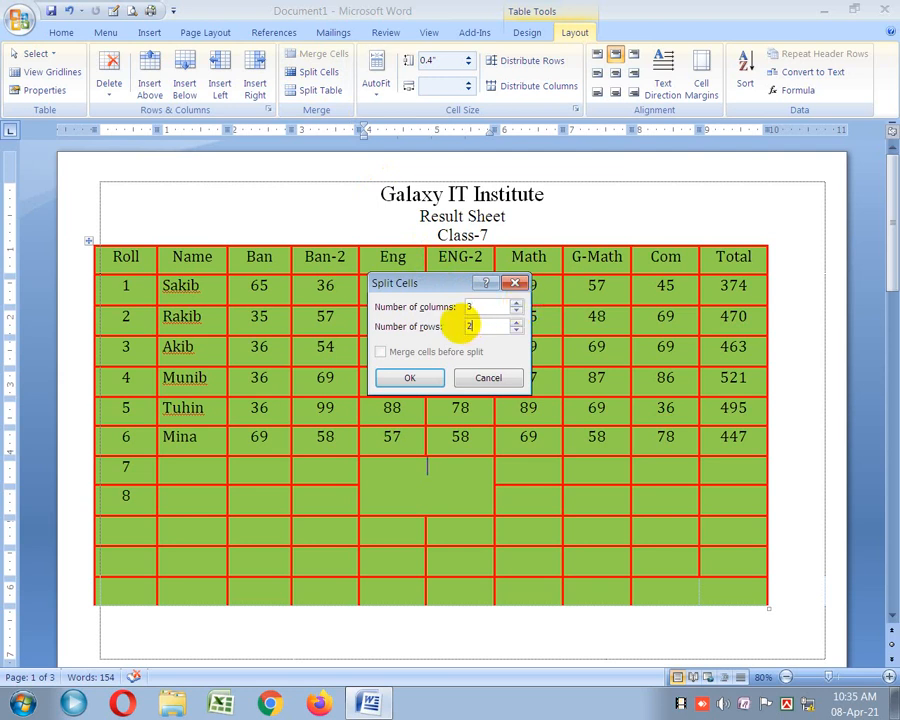
left_click(410, 378)
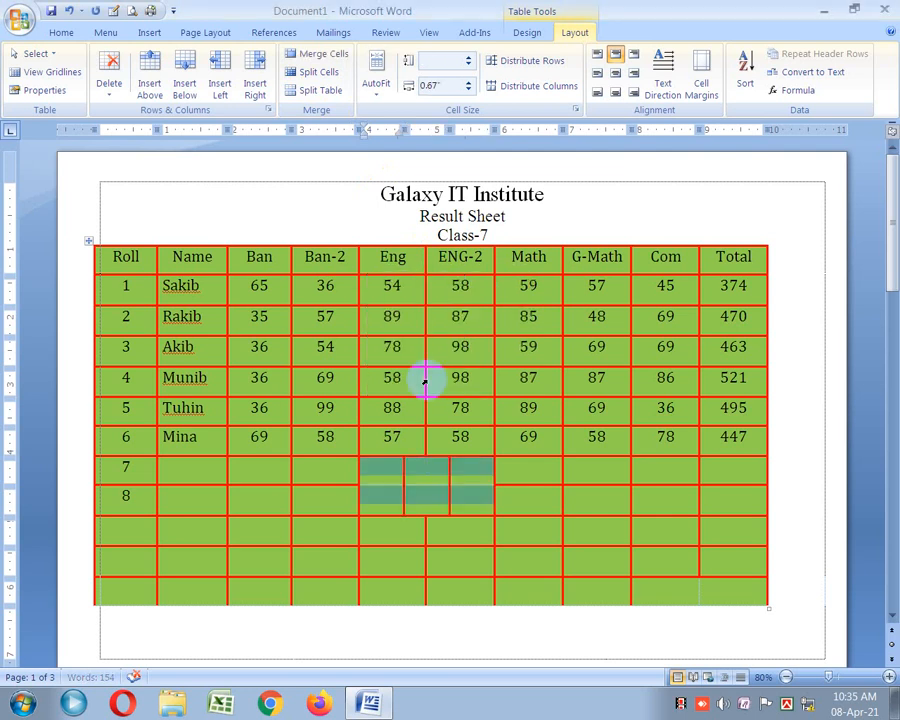
left_click(426, 484)
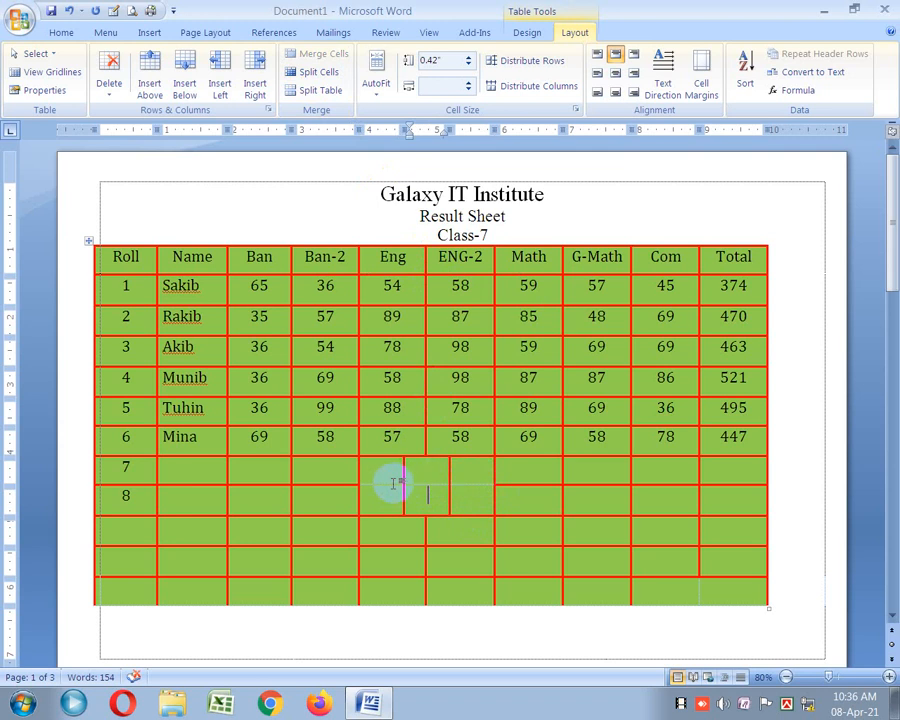
Step: Draw a solid red 2 ¼ pt border along the horizontal line dividing the six split cells, and stop drawing
left_click(530, 33)
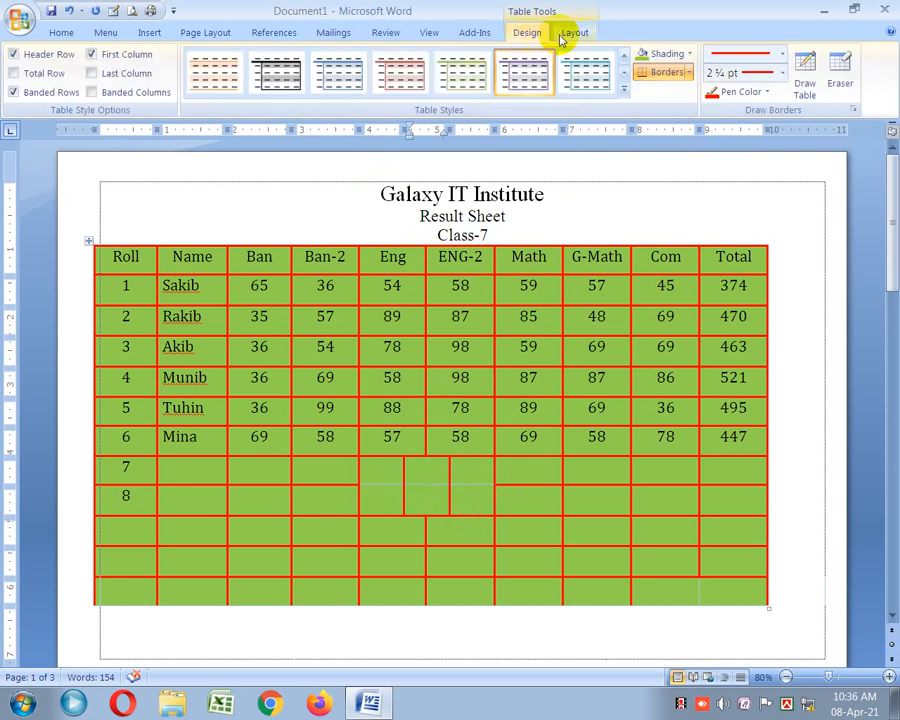
left_click(808, 70)
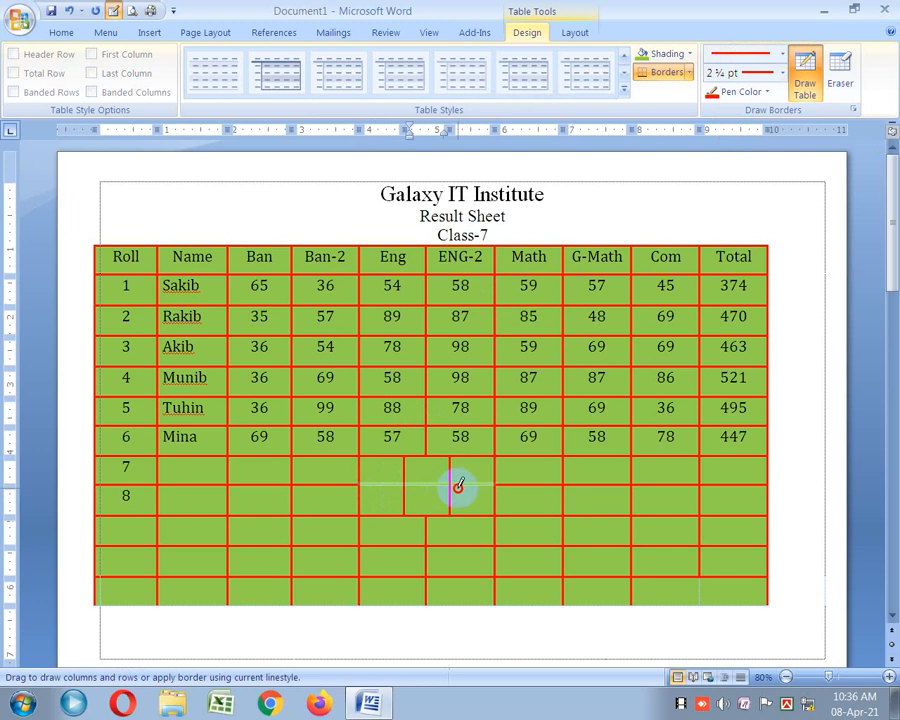
left_click_drag(458, 486, 460, 484)
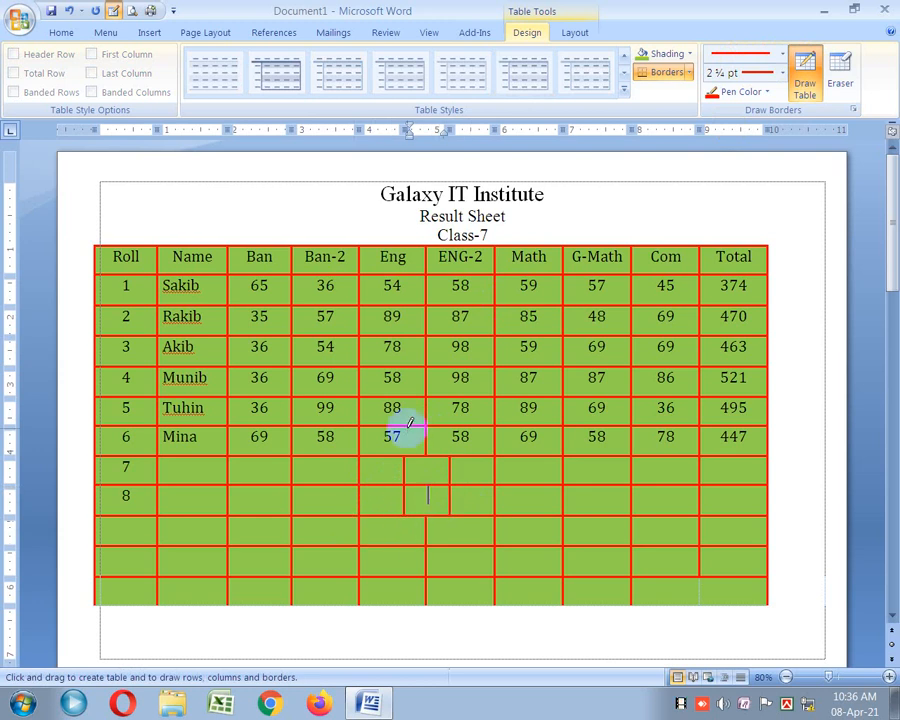
left_click(805, 68)
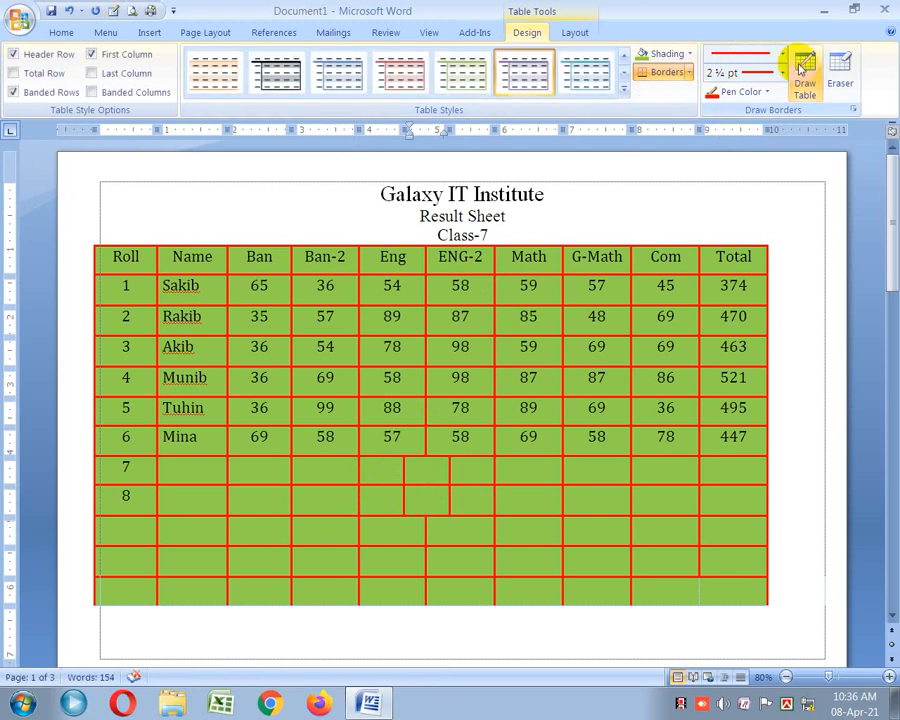
Step: Merge the six split cells below the Eng and ENG-2 columns back into one cell
left_click(573, 34)
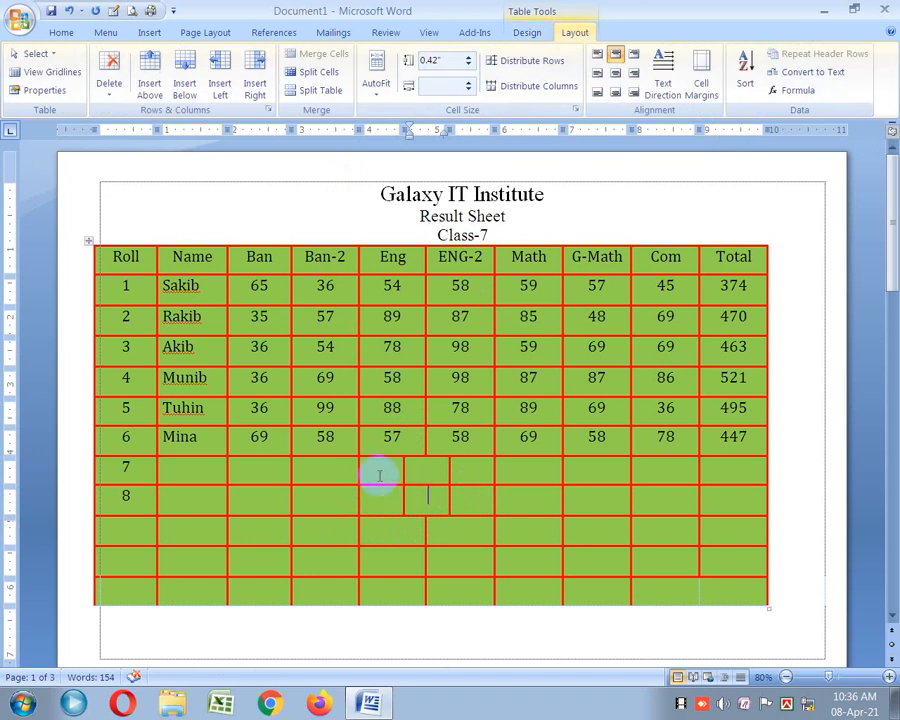
left_click_drag(378, 473, 466, 517)
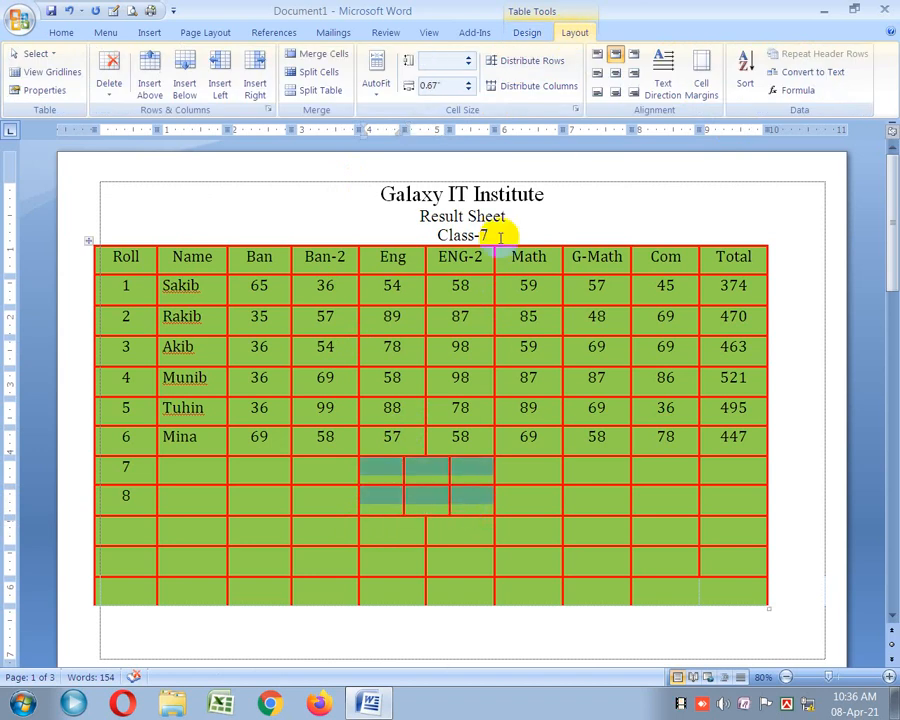
left_click(313, 55)
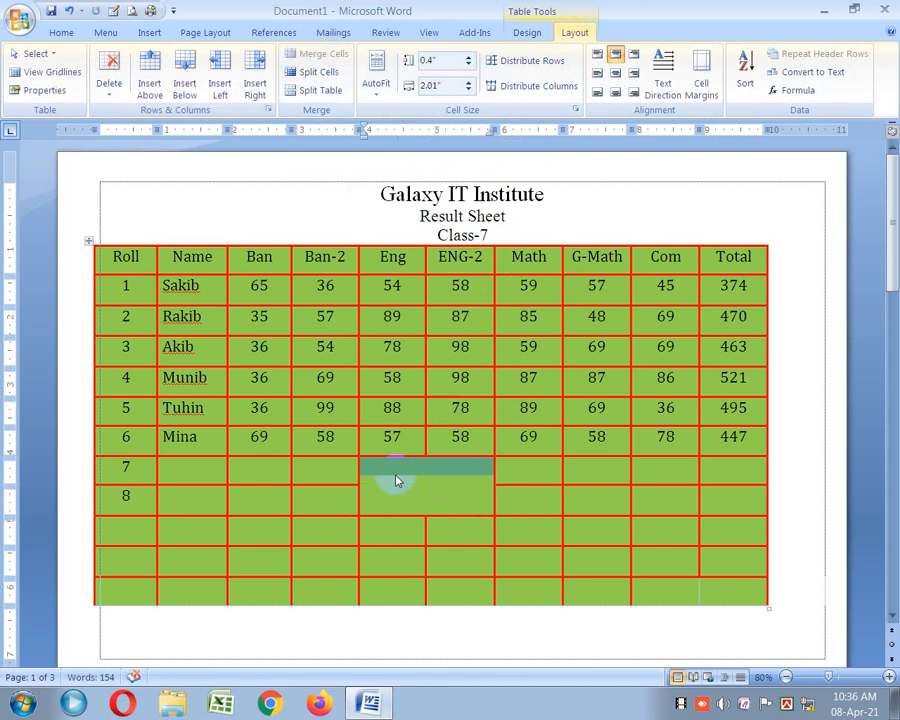
Step: Split the merged cell below the Eng and ENG-2 columns into 2 columns and 2 rows
left_click(309, 73)
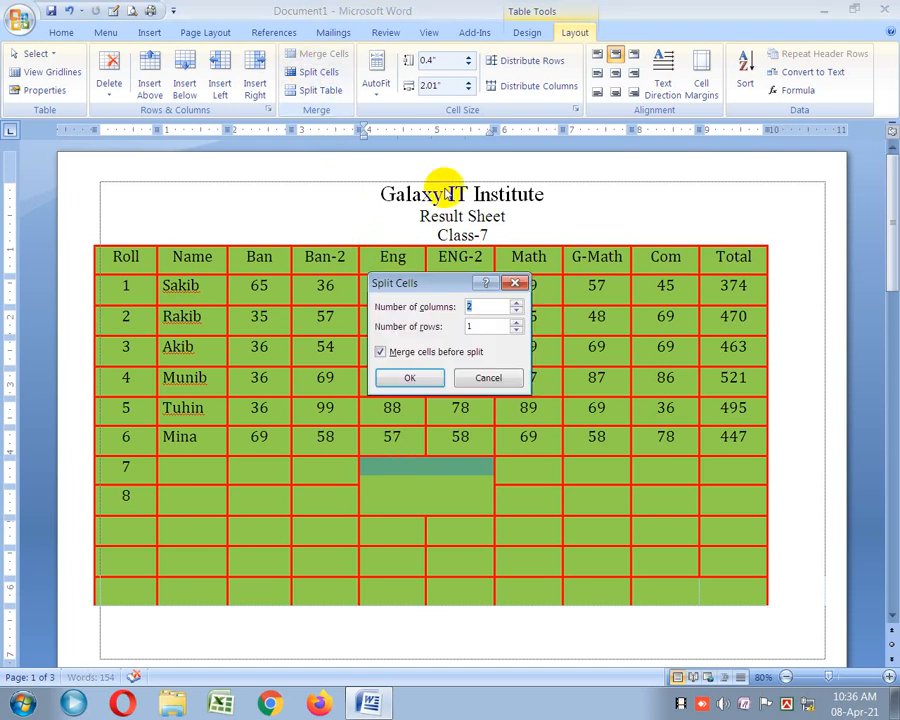
double_click(482, 326)
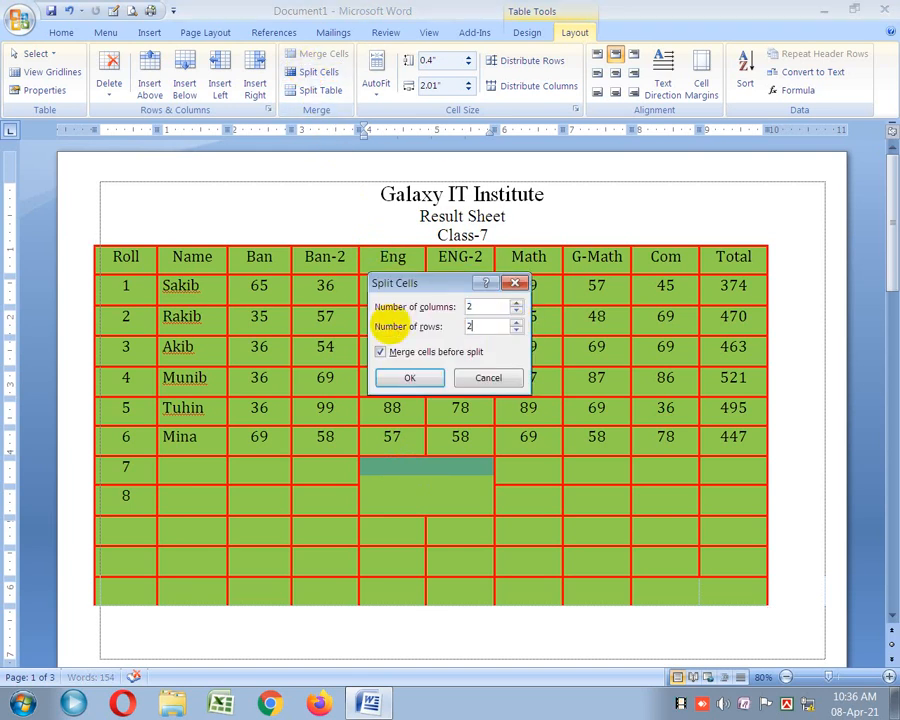
type("2")
left_click(398, 378)
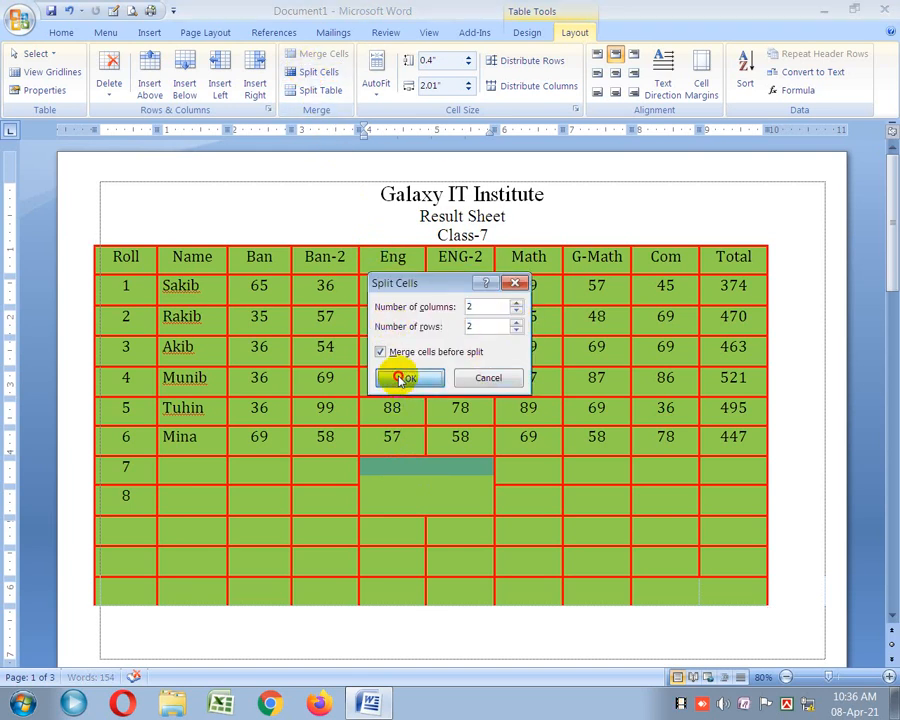
left_click(446, 472)
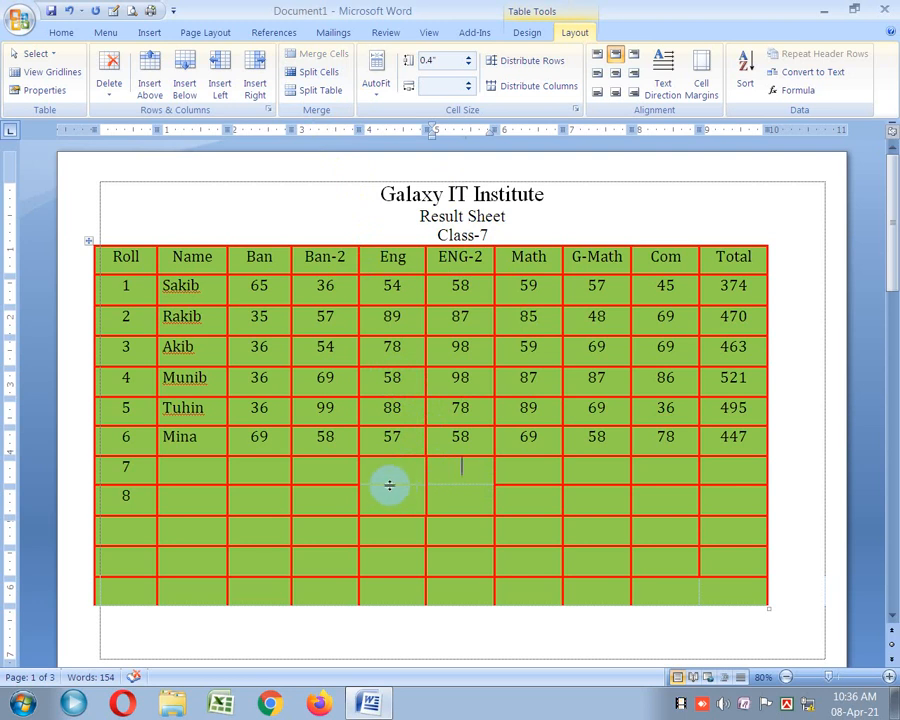
Step: Draw a solid red 2 ¼ pt border between the roll 7 and roll 8 cells of the Eng and ENG-2 columns, and stop drawing
left_click(528, 33)
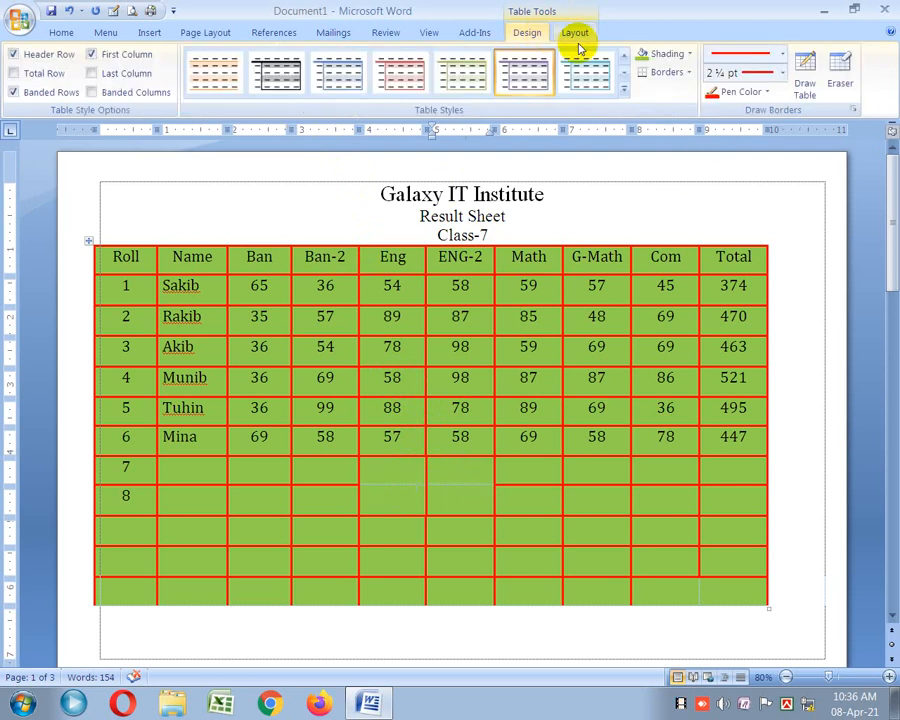
left_click(803, 74)
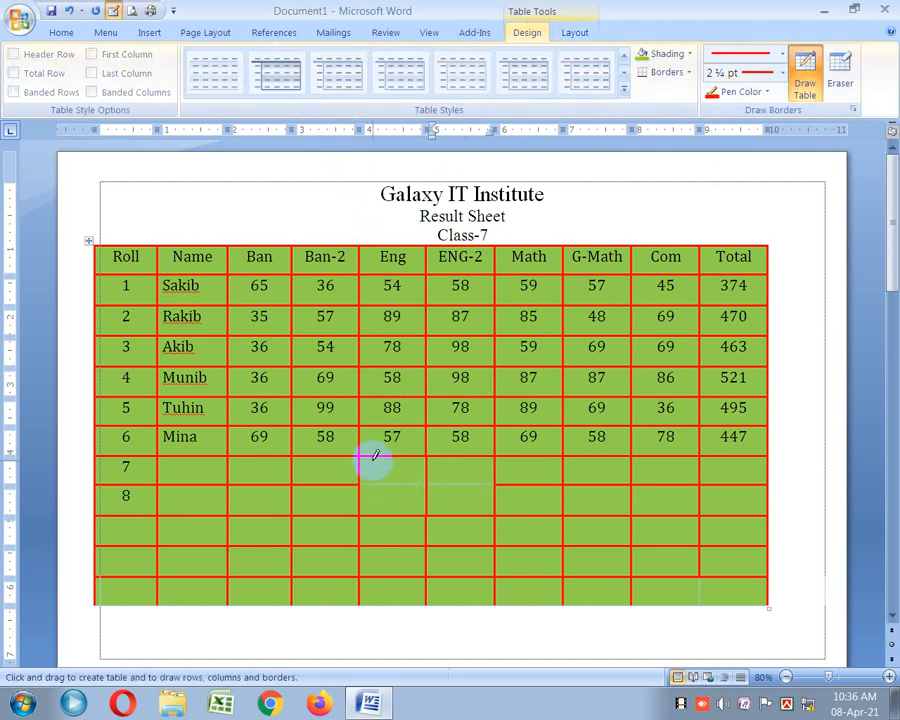
left_click_drag(383, 486, 481, 484)
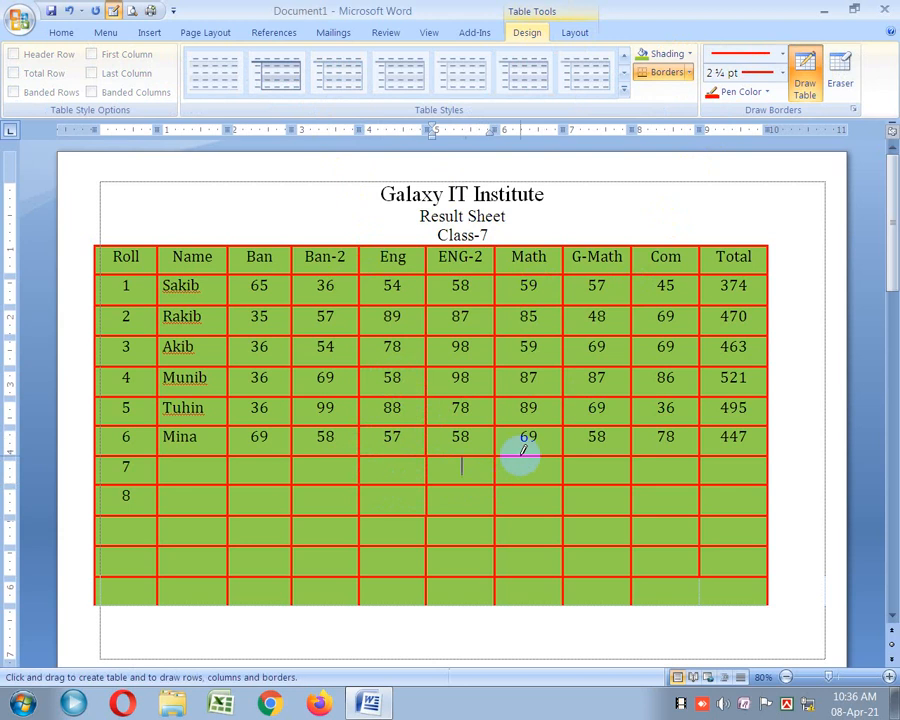
left_click(576, 35)
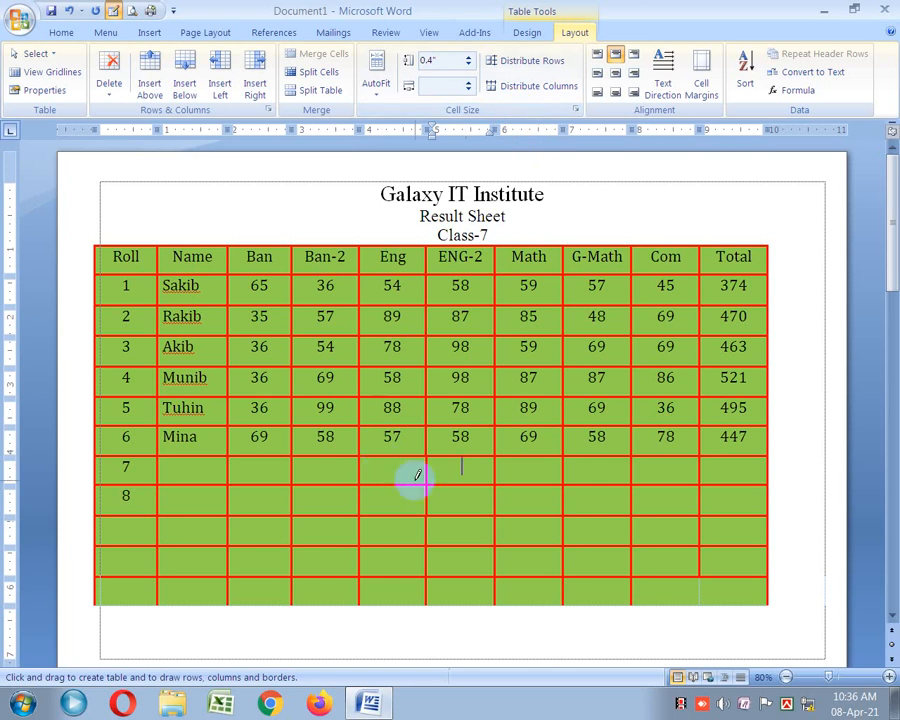
left_click(527, 32)
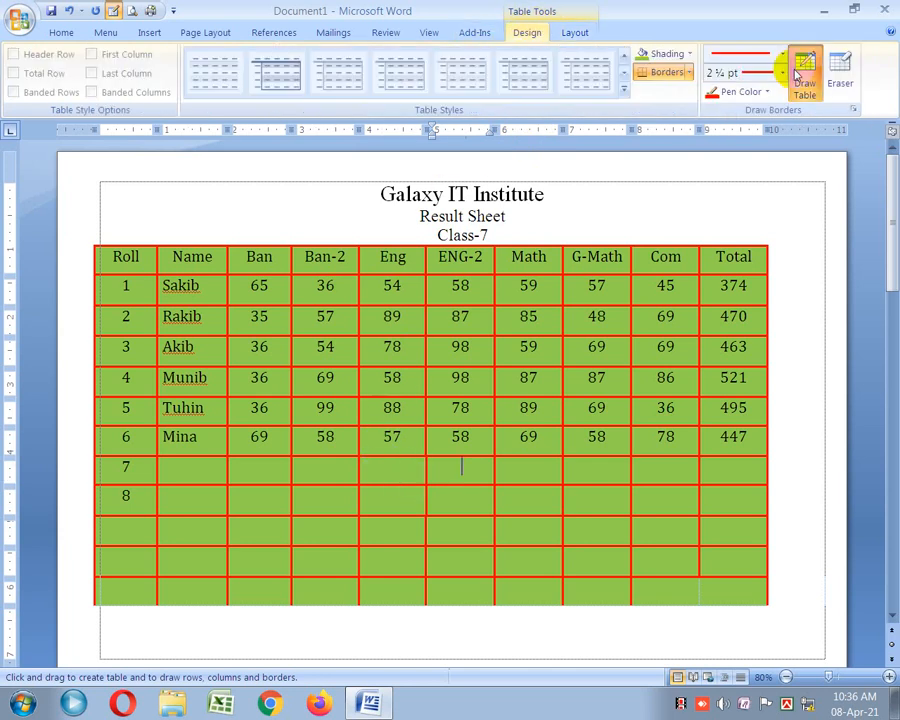
left_click(805, 80)
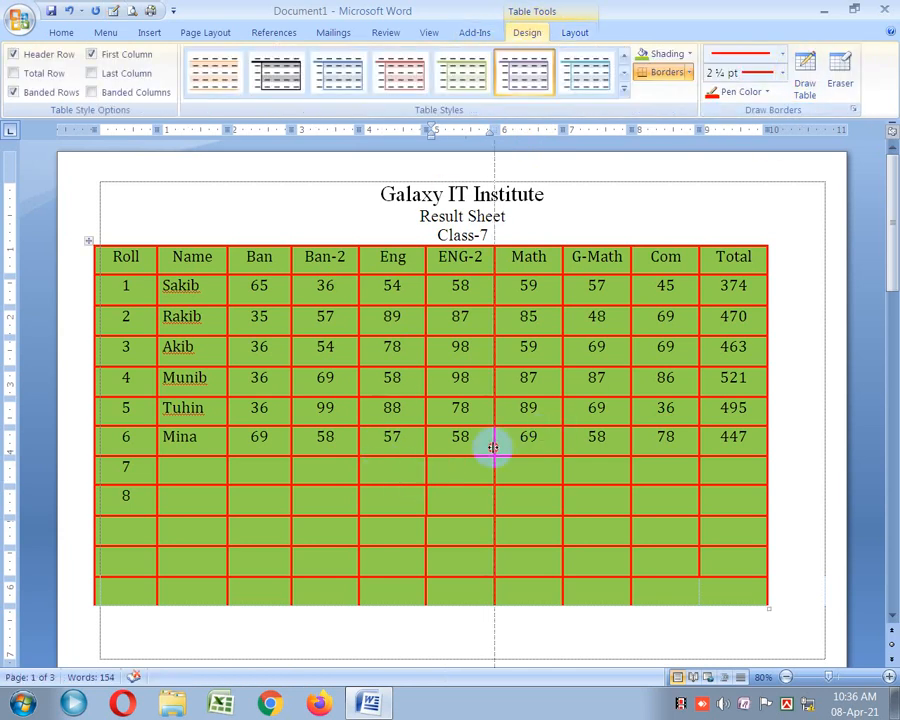
Step: Widen the ENG-2 column slightly at the expense of Math, and narrow the G-Math column so that Com becomes wider
left_click_drag(493, 447, 508, 445)
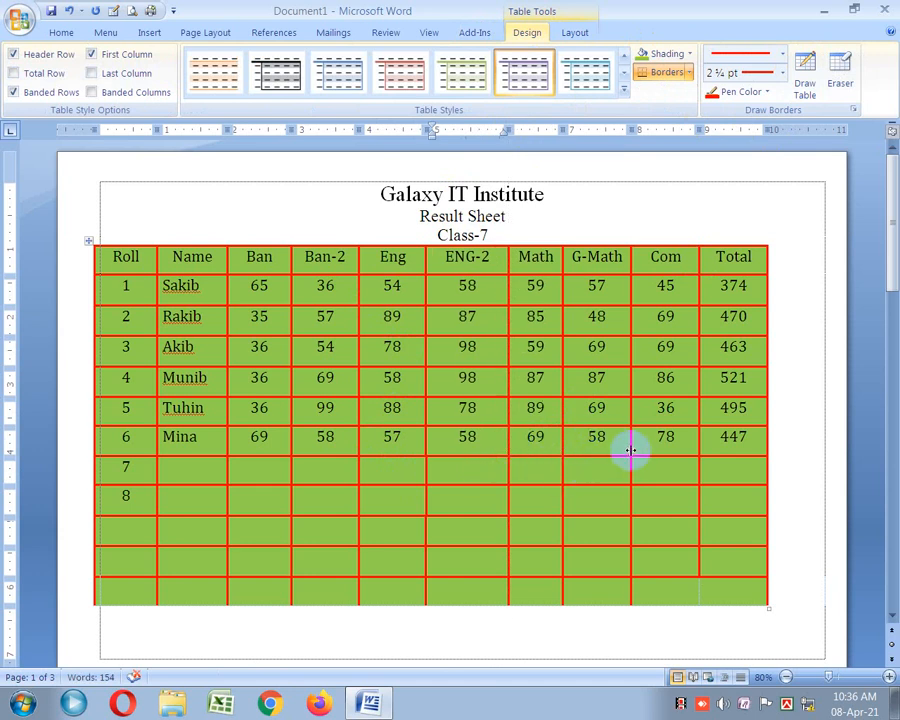
left_click_drag(631, 450, 618, 449)
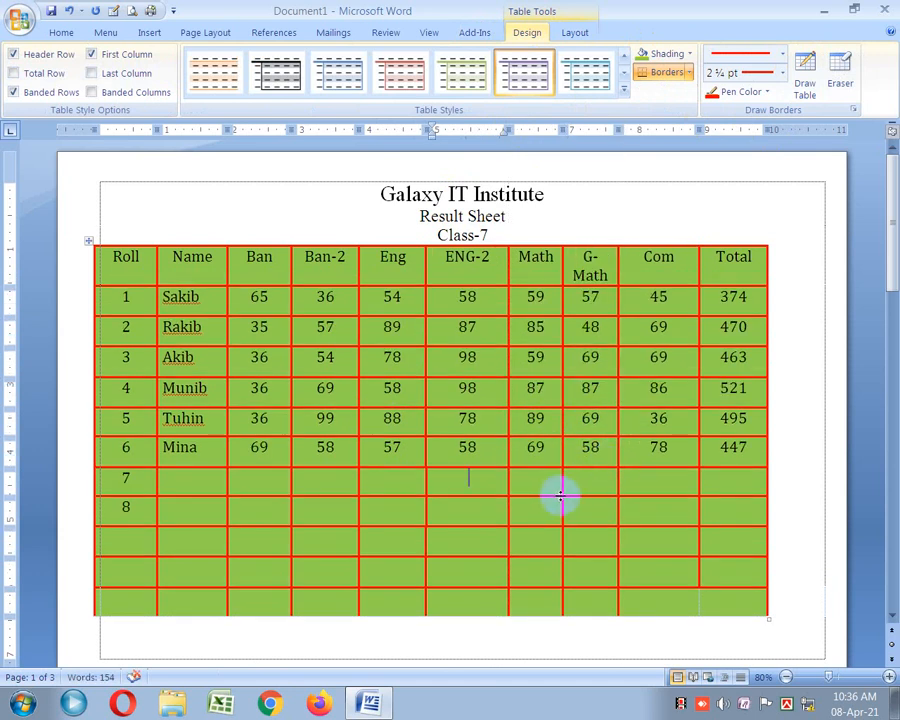
Step: Increase the heights of the roll 7 and roll 8 rows slightly
scroll(560, 495, "down", 1)
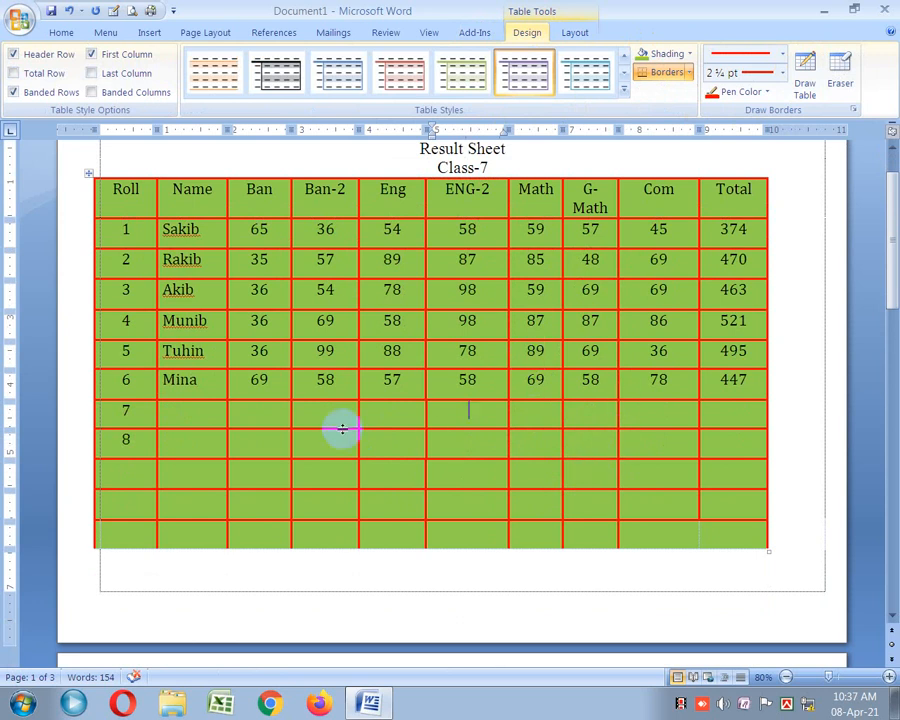
left_click_drag(345, 428, 345, 440)
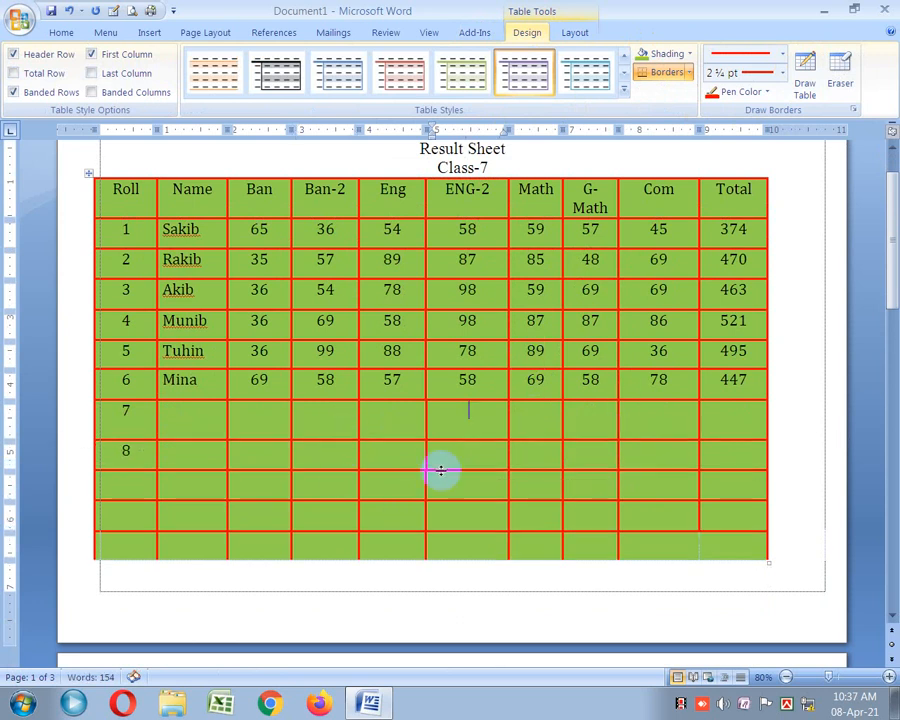
left_click_drag(447, 469, 450, 478)
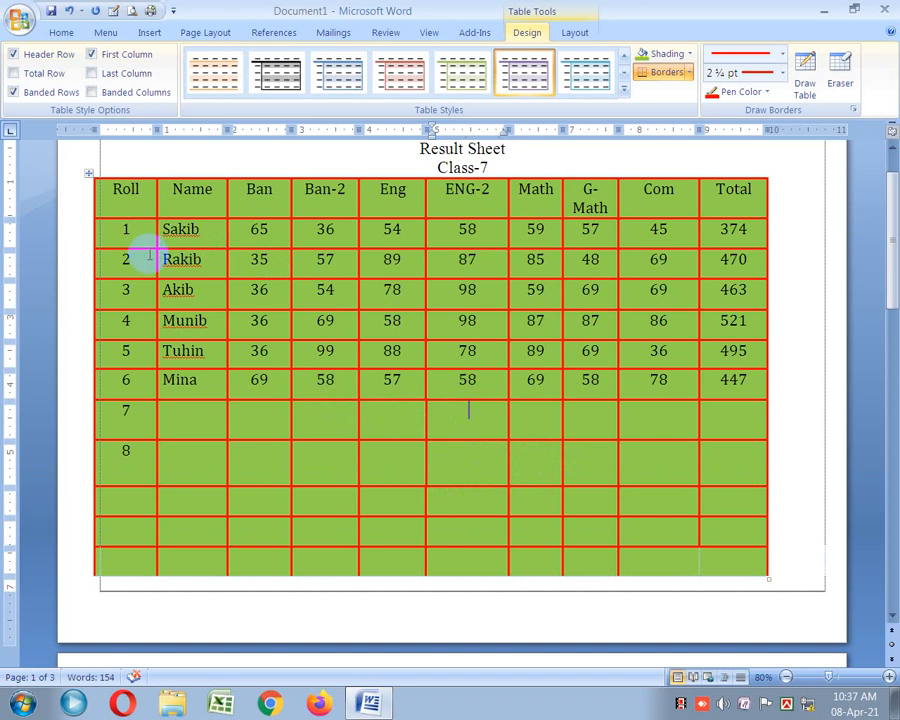
Step: Select the Name to Total cells from roll 5 down to the last row, and widen the G-Math column to fit its heading on one line
left_click_drag(216, 357, 721, 547)
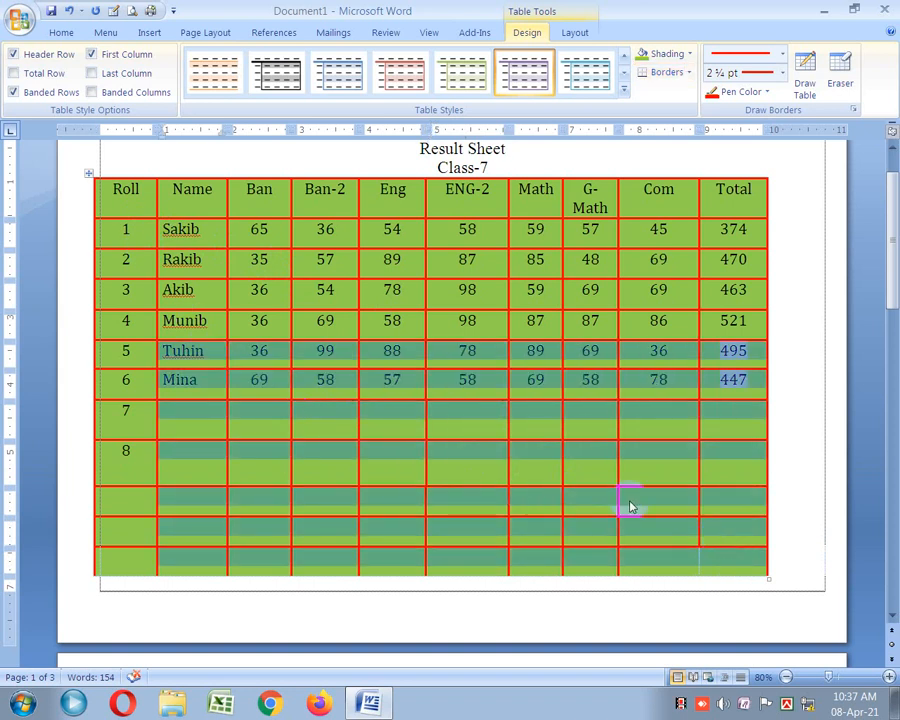
double_click(526, 189)
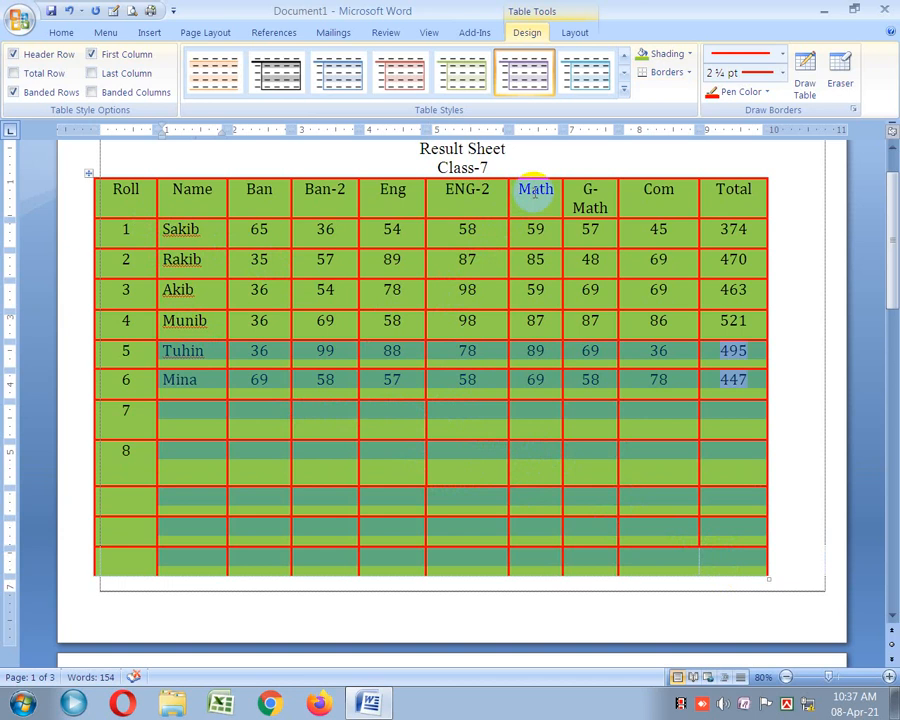
left_click(617, 192)
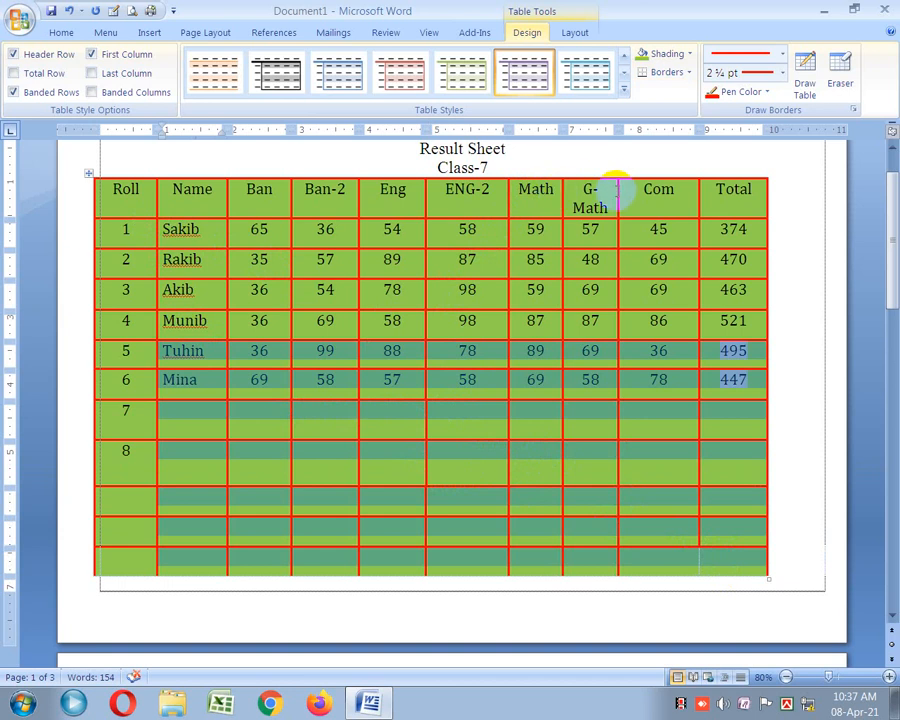
left_click_drag(617, 192, 630, 192)
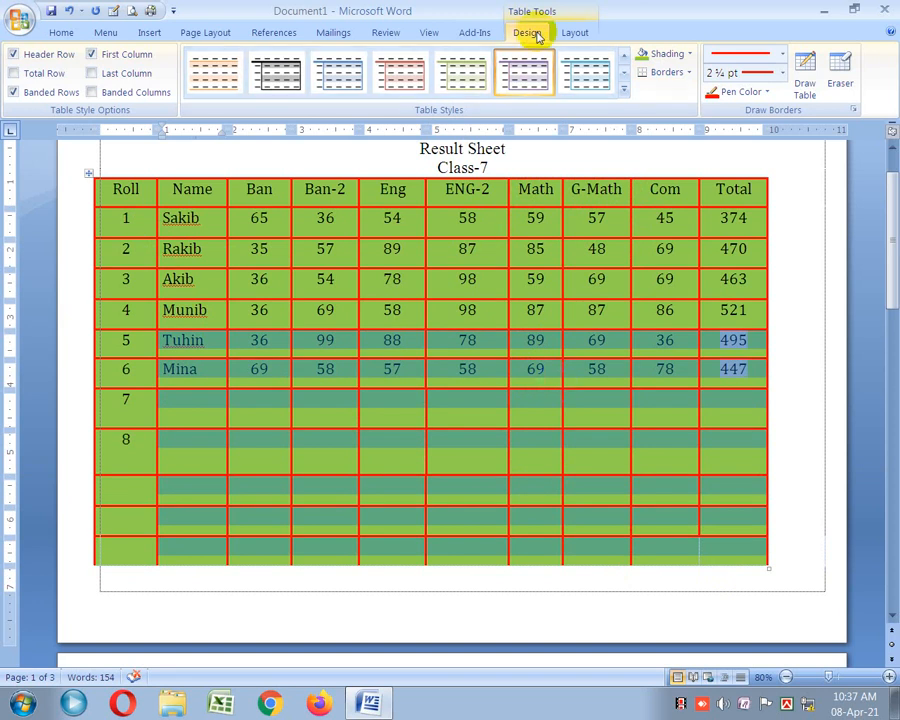
Step: Try to distribute the column widths evenly across only the selected Name to Total cells from roll 5 downwards
left_click(574, 33)
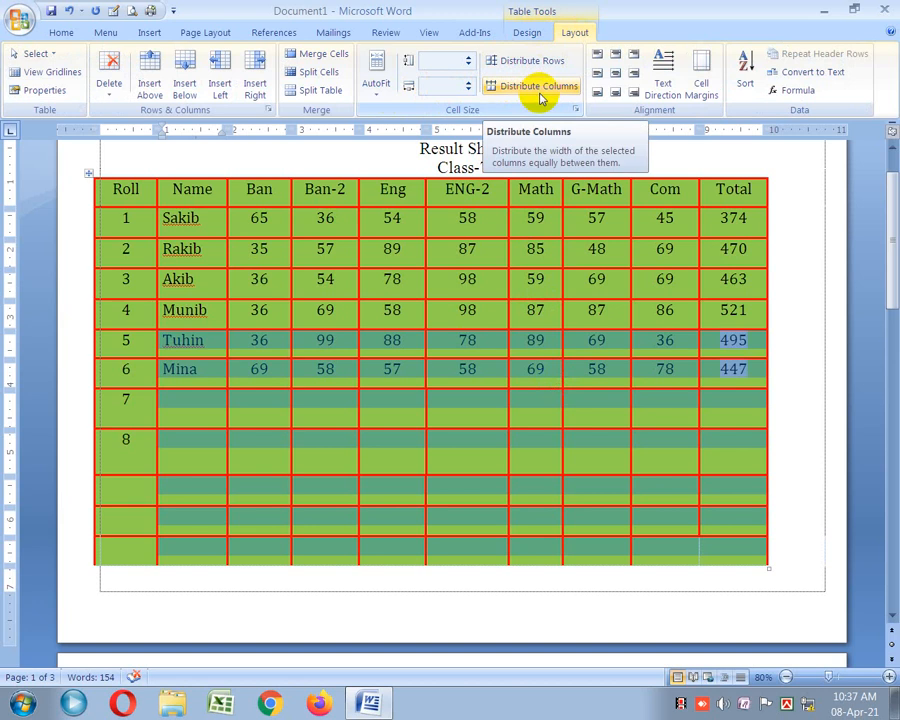
left_click(538, 88)
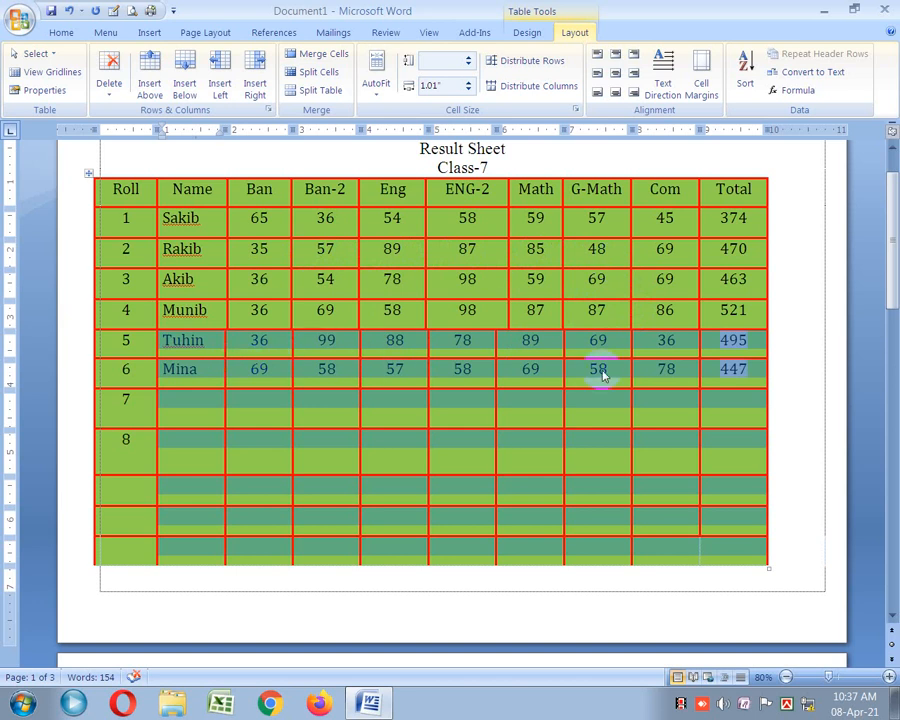
left_click(597, 438)
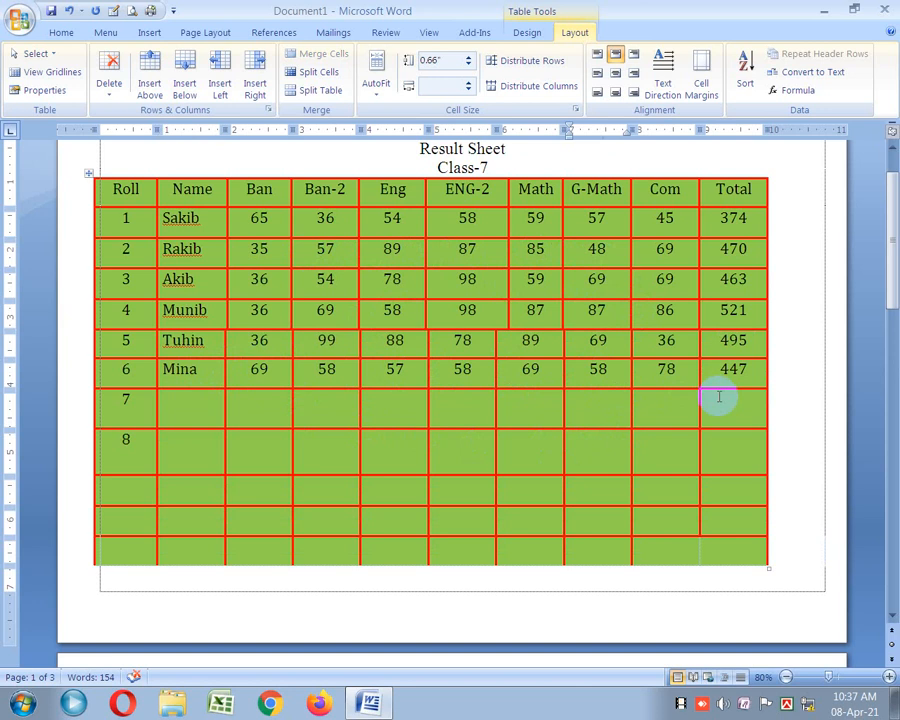
left_click(228, 349, "shift")
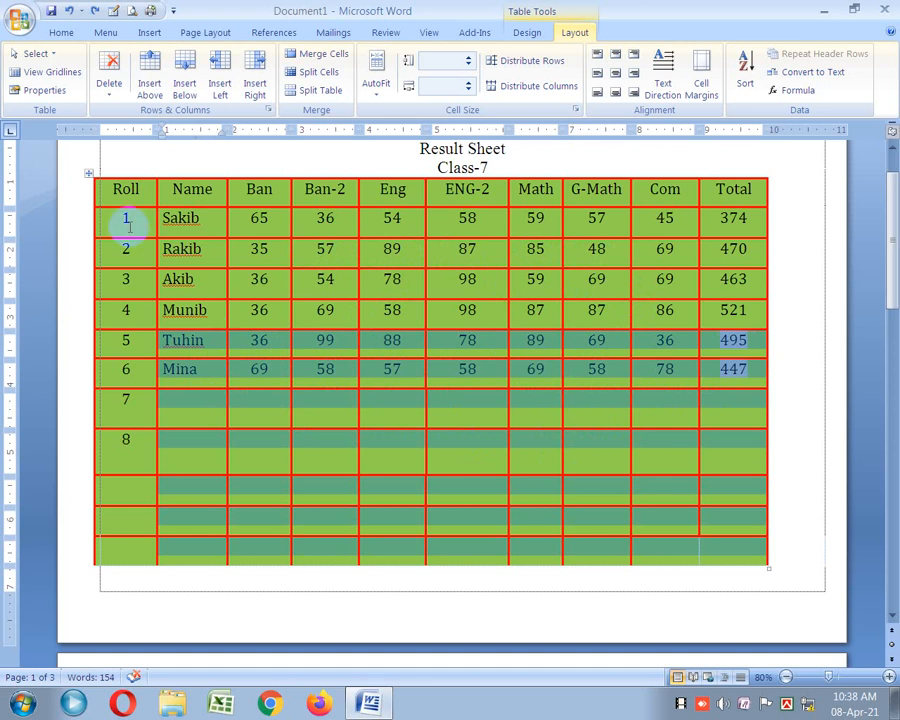
Step: Select the whole Class-7 table and distribute its column widths equally
left_click(90, 176)
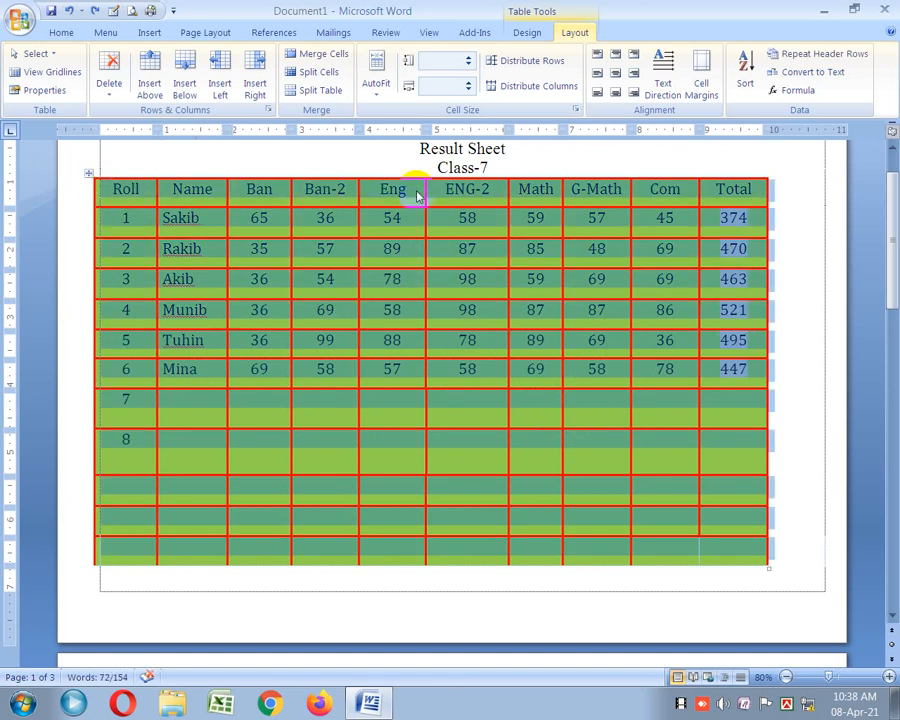
left_click(512, 86)
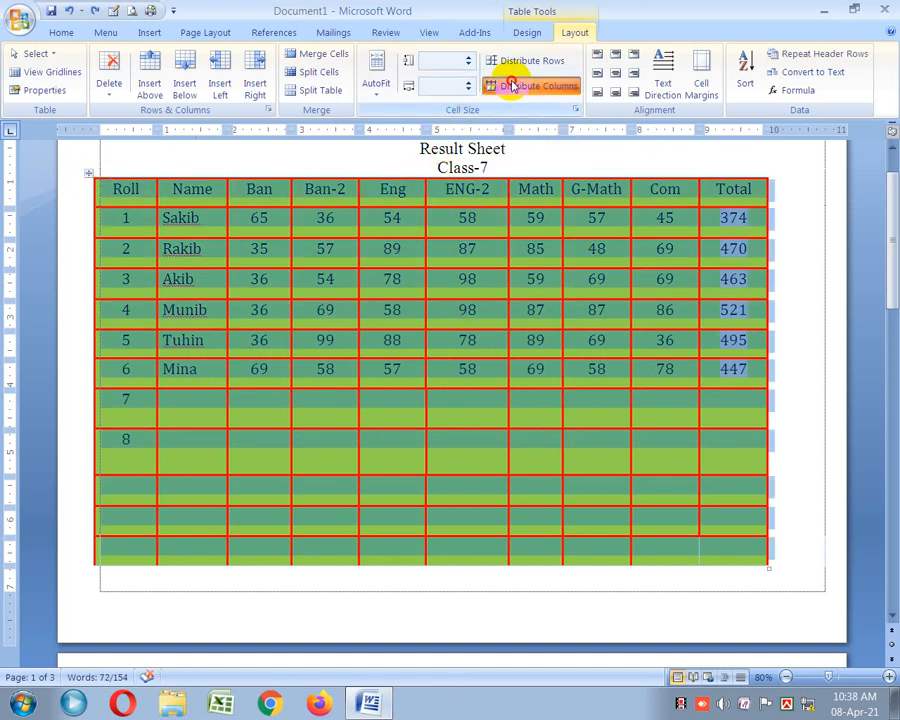
left_click(555, 310)
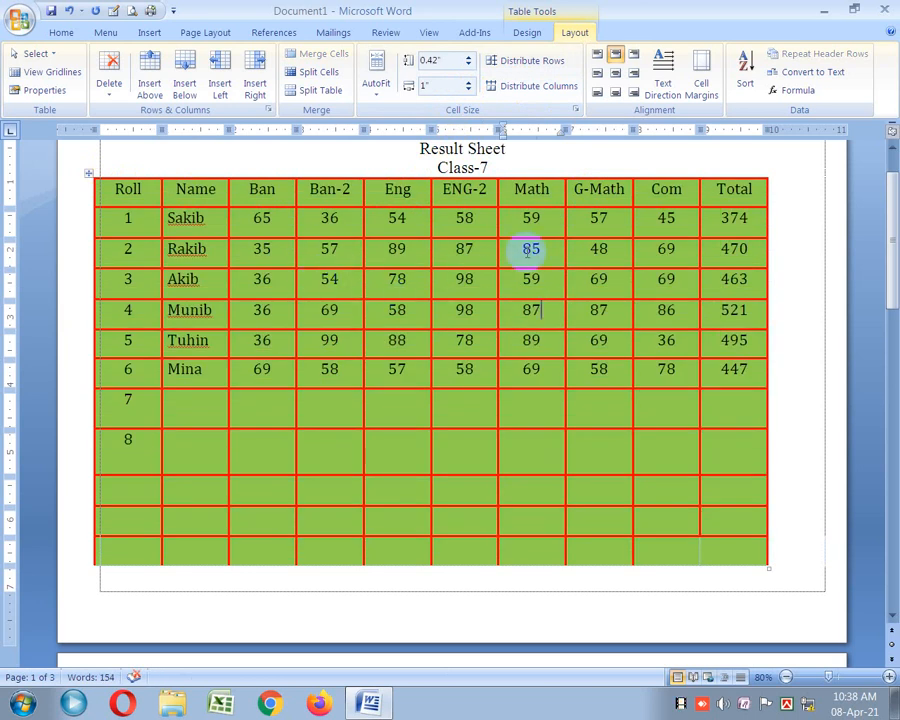
double_click(604, 216)
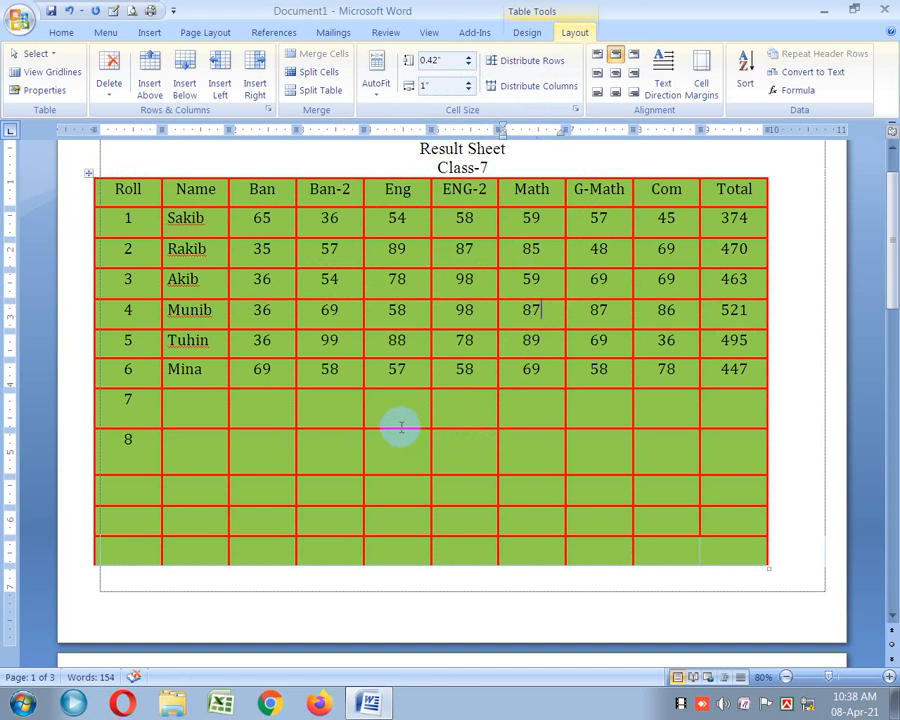
Step: Select the whole Class-7 table and distribute its row heights equally
left_click(88, 174)
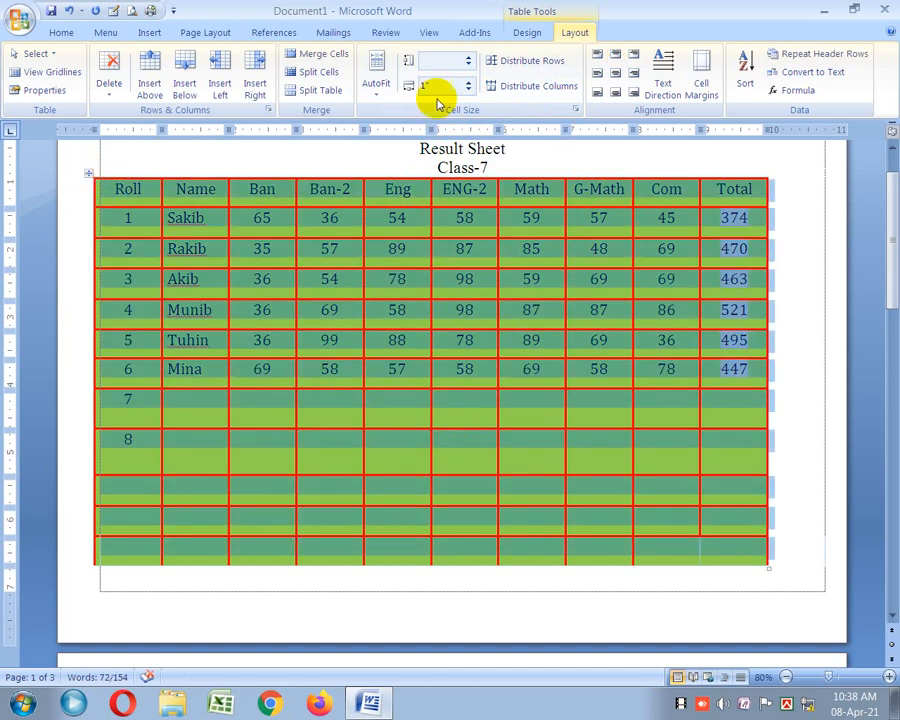
left_click(527, 66)
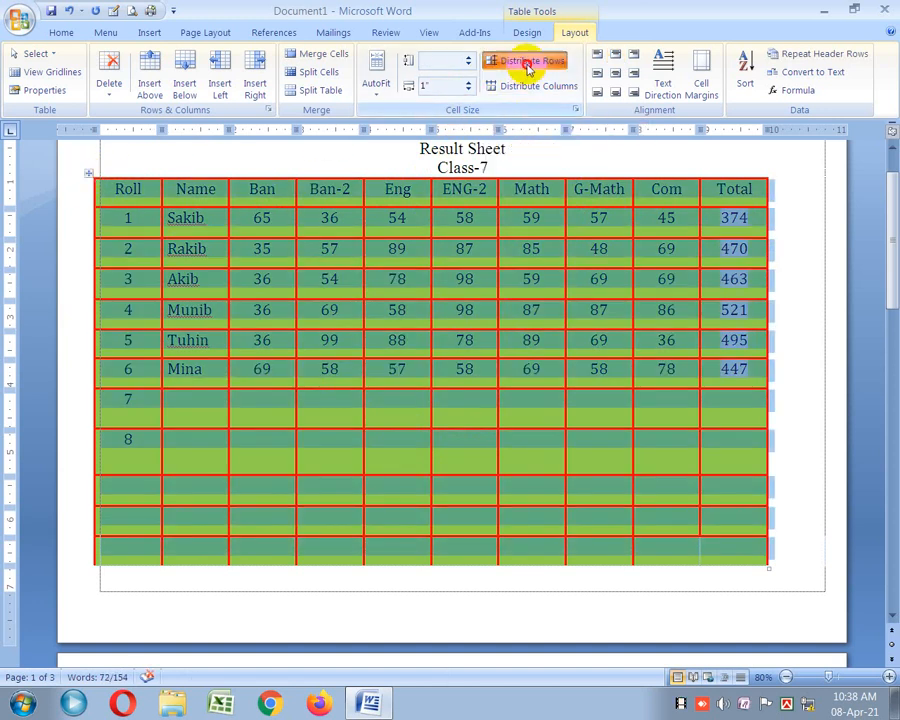
left_click(555, 306)
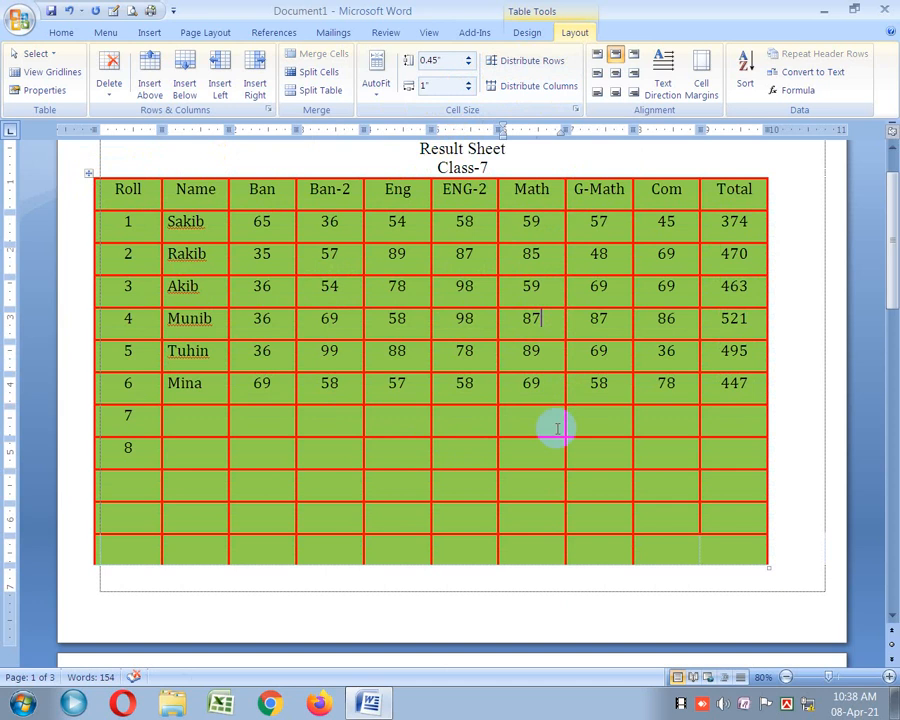
left_click(541, 88)
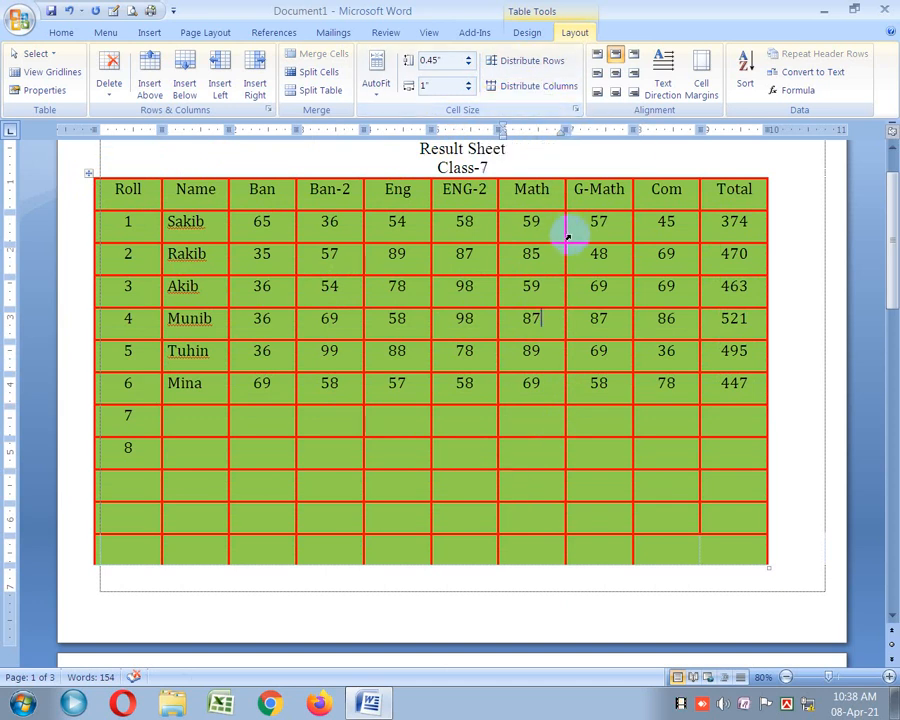
Step: Make the Eng to Total columns uneven by shifting the borders after Math, Com, G-Math, Eng and ENG-2 slightly towards Total
left_click_drag(566, 229, 576, 225)
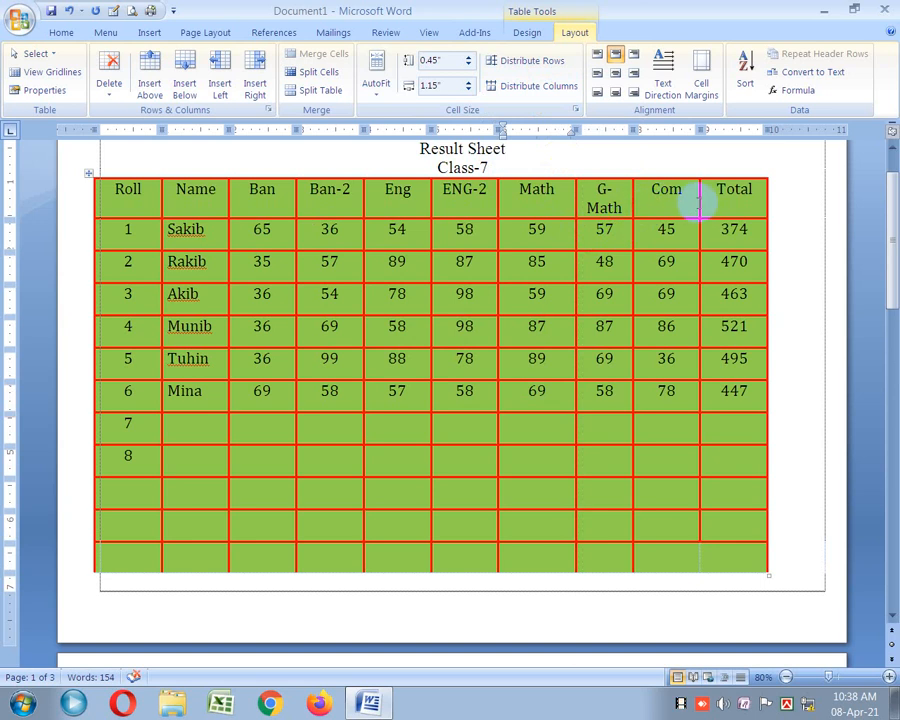
left_click_drag(700, 203, 711, 203)
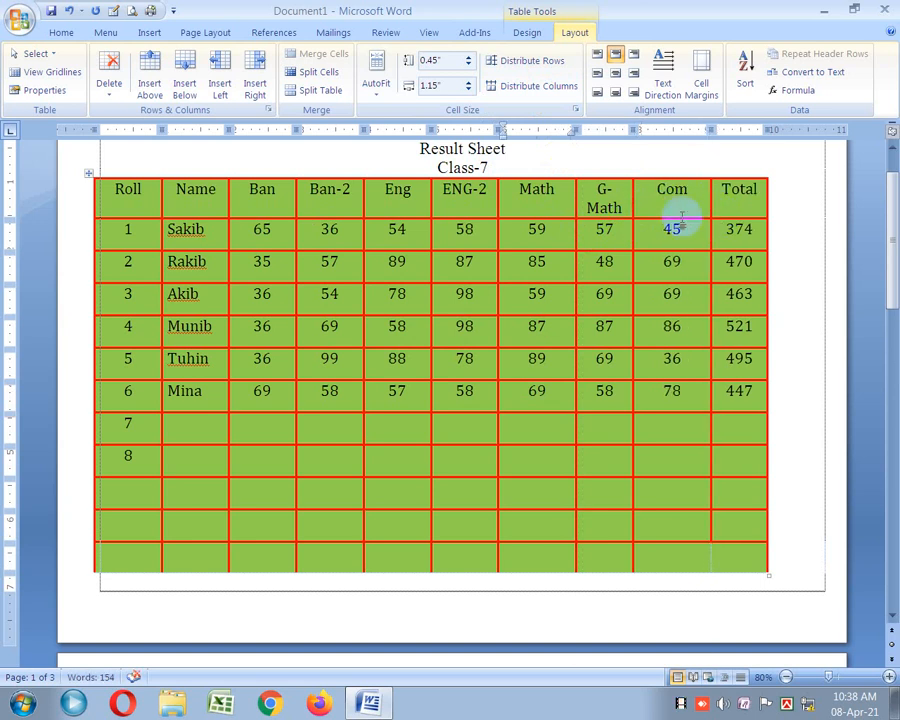
left_click_drag(632, 196, 647, 197)
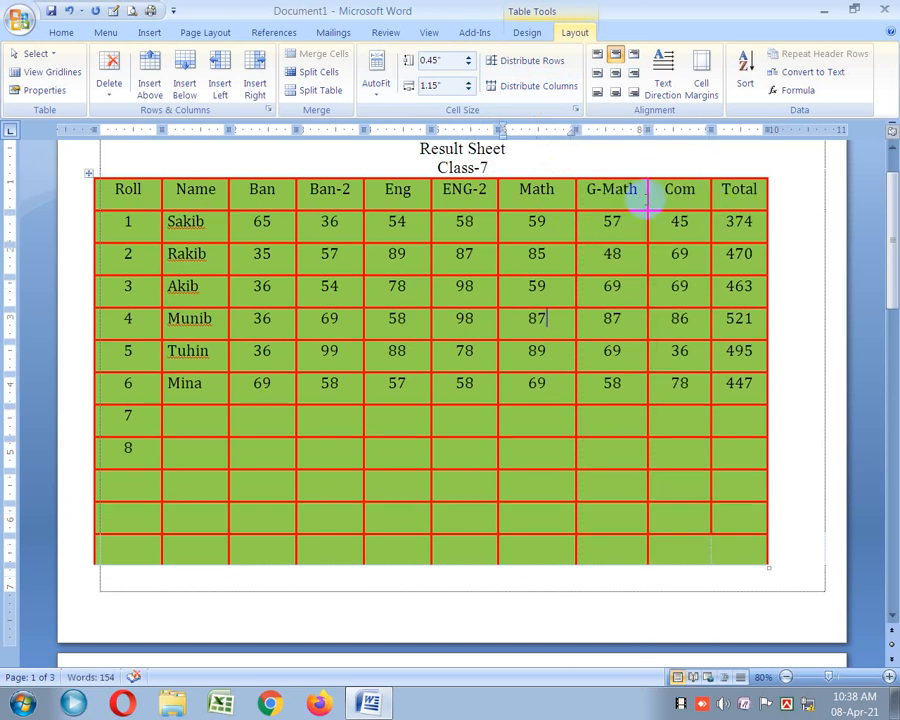
left_click(547, 318)
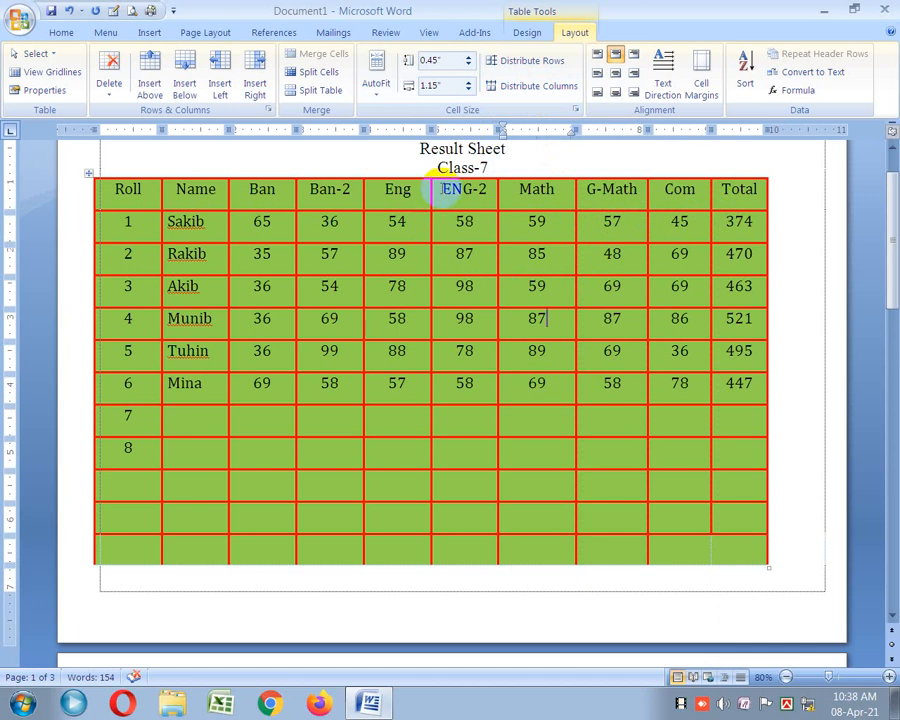
left_click_drag(431, 189, 512, 193)
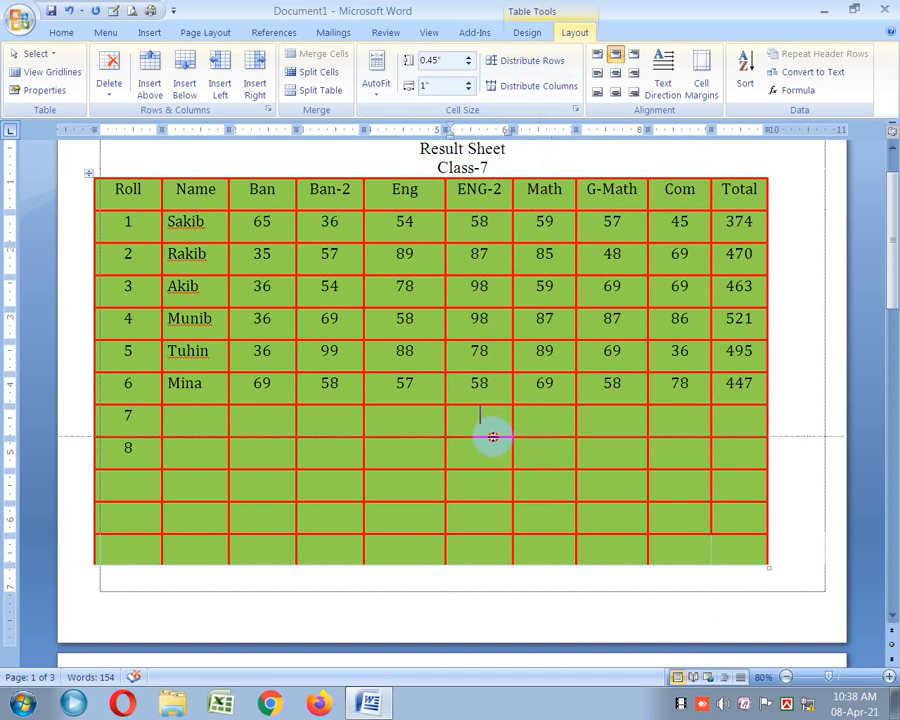
Step: Increase the roll 7 row height to 0.99" and make the roll 5 row about twice as tall
left_click_drag(493, 437, 493, 470)
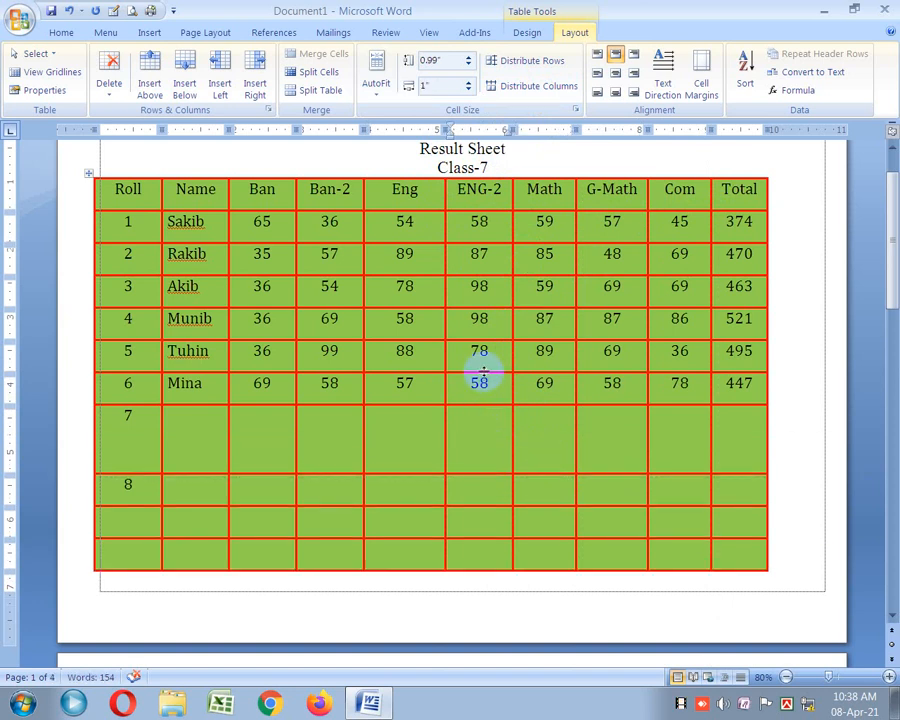
left_click_drag(481, 372, 482, 405)
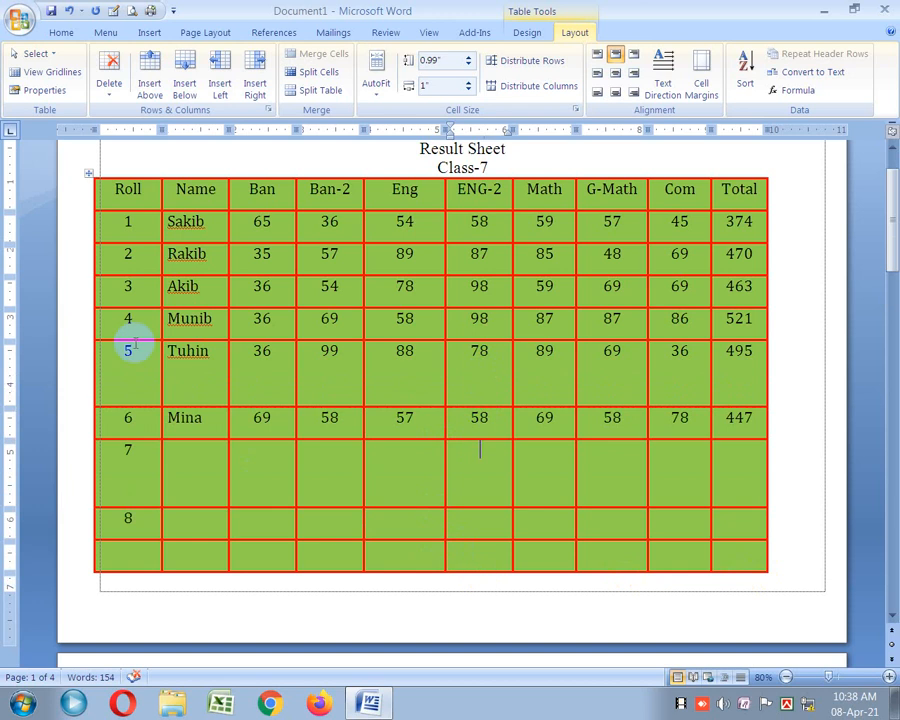
Step: Select the whole Class-7 table and distribute both its rows and its columns equally
left_click(90, 174)
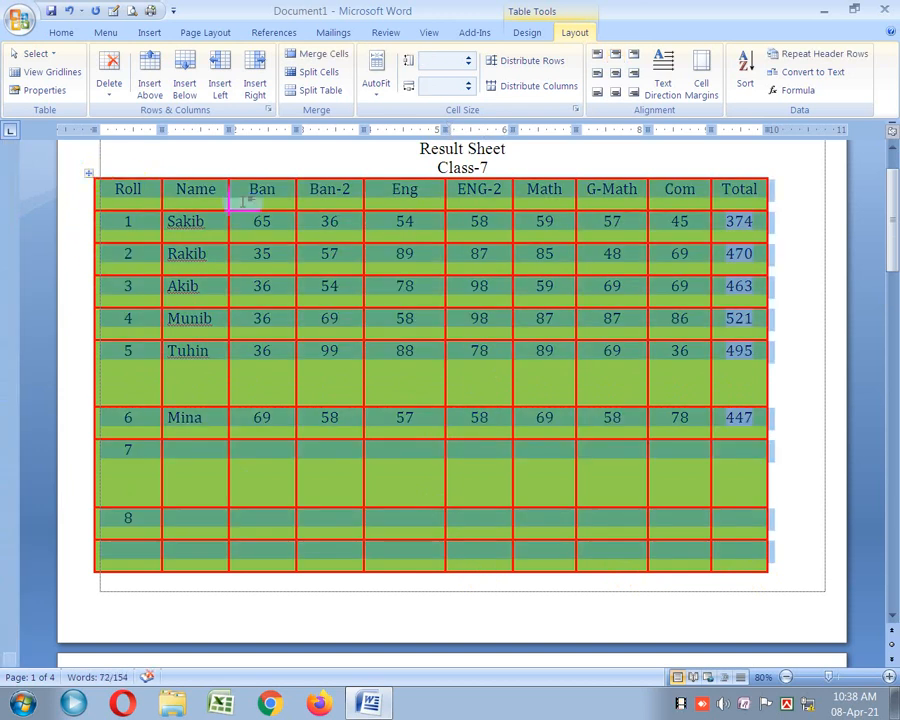
left_click(524, 68)
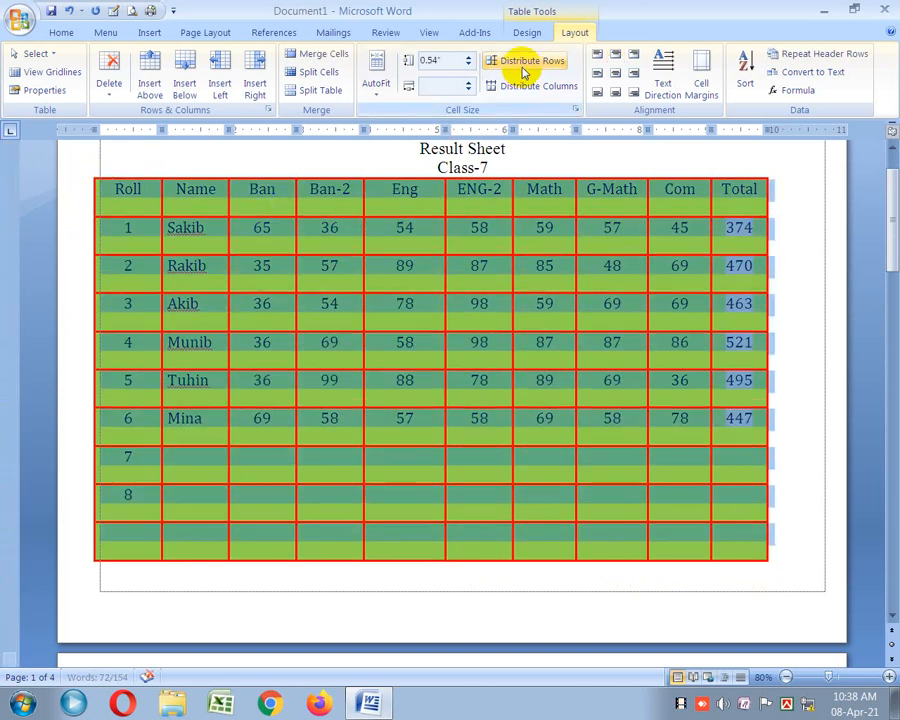
left_click(527, 87)
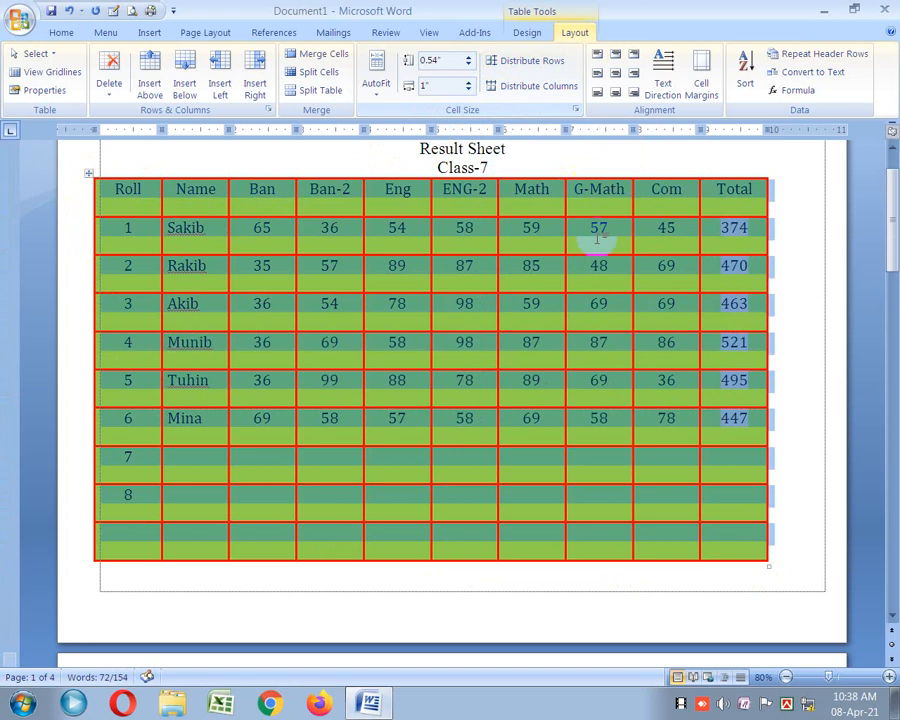
left_click(609, 356)
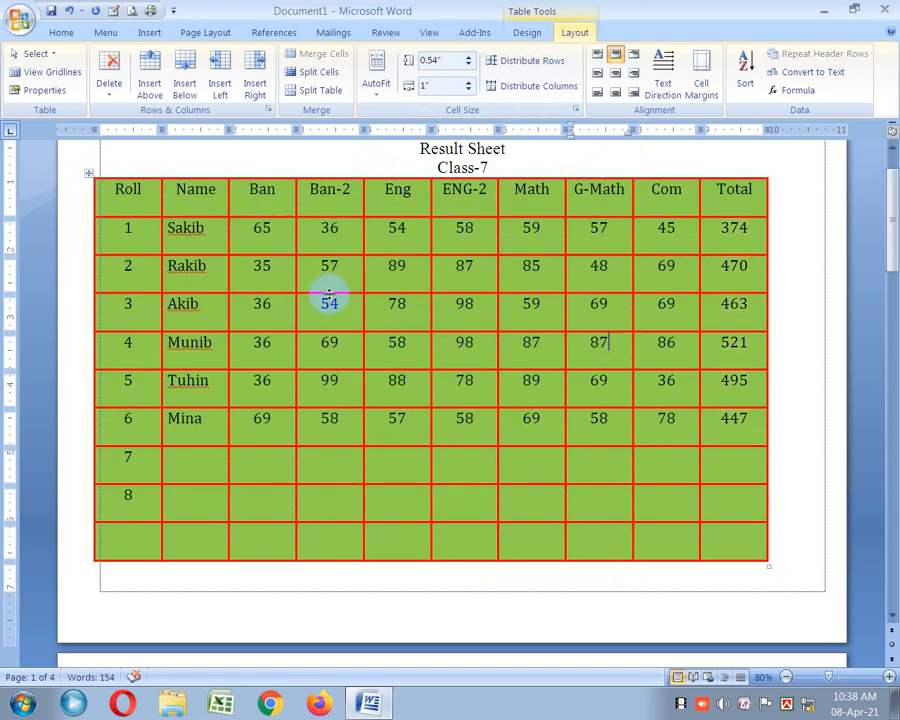